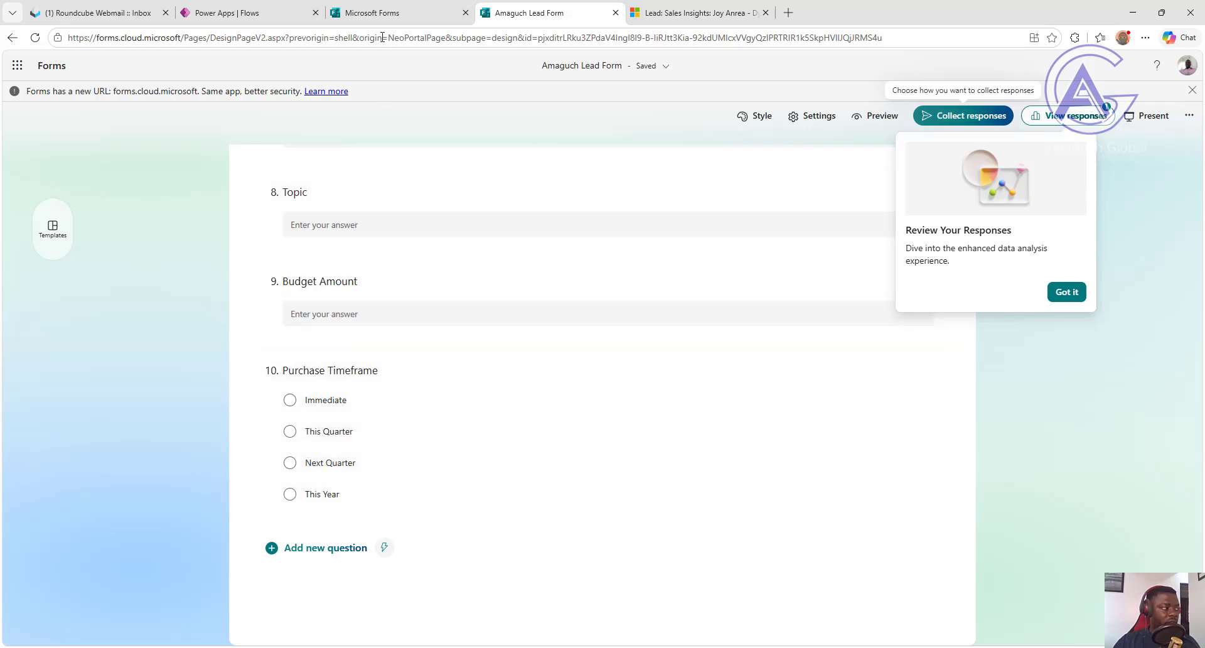
Step: Open the Automatic Lead Creation from Form flow for editing and expand its Switch action
left_click(377, 13)
left_click(243, 14)
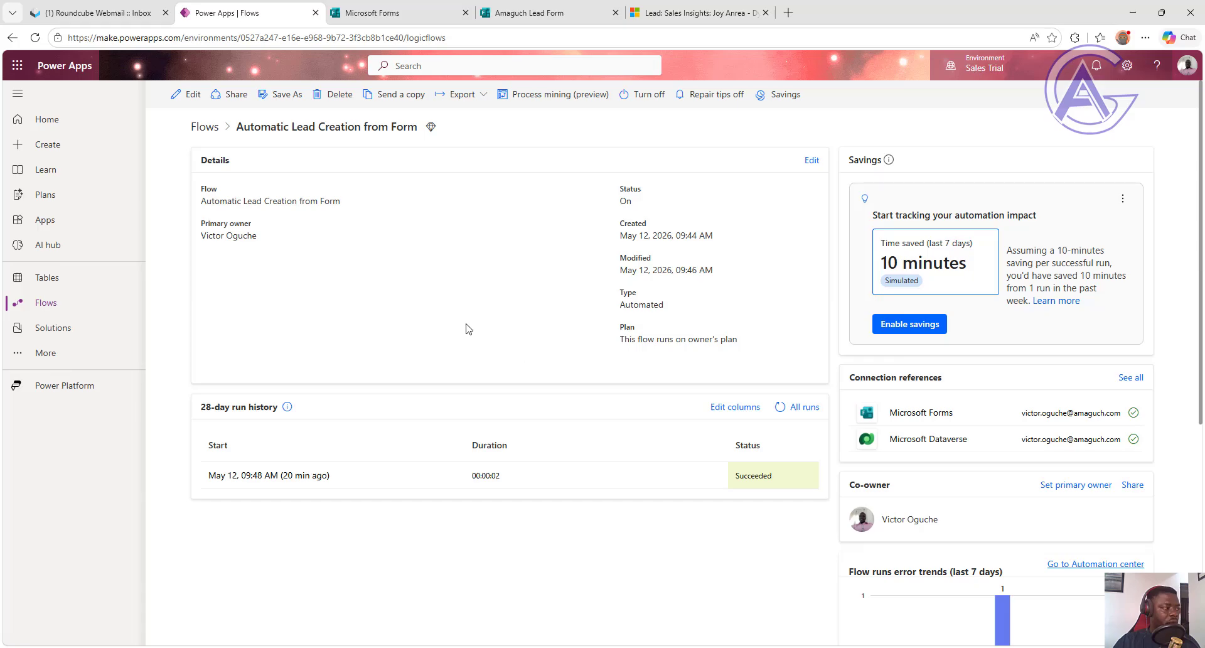
left_click(183, 96)
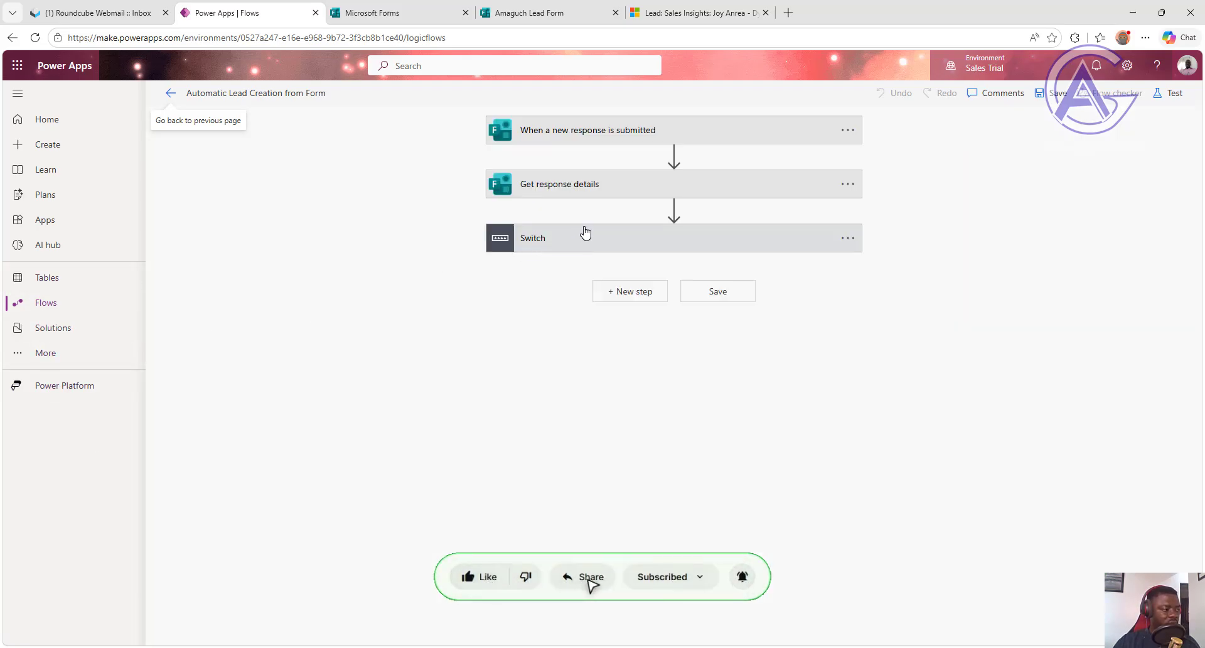
left_click(585, 233)
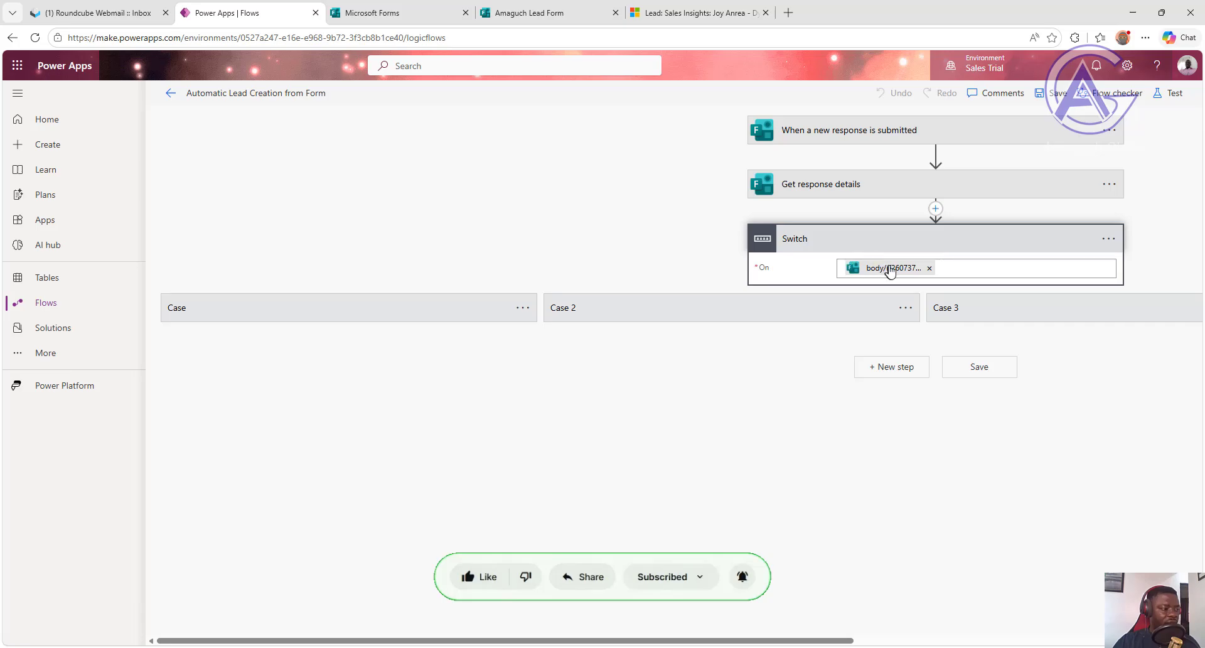
Step: Compare the form's Purchase Timeframe choices with the values used in the first two cases of the flow's Switch
left_click(576, 12)
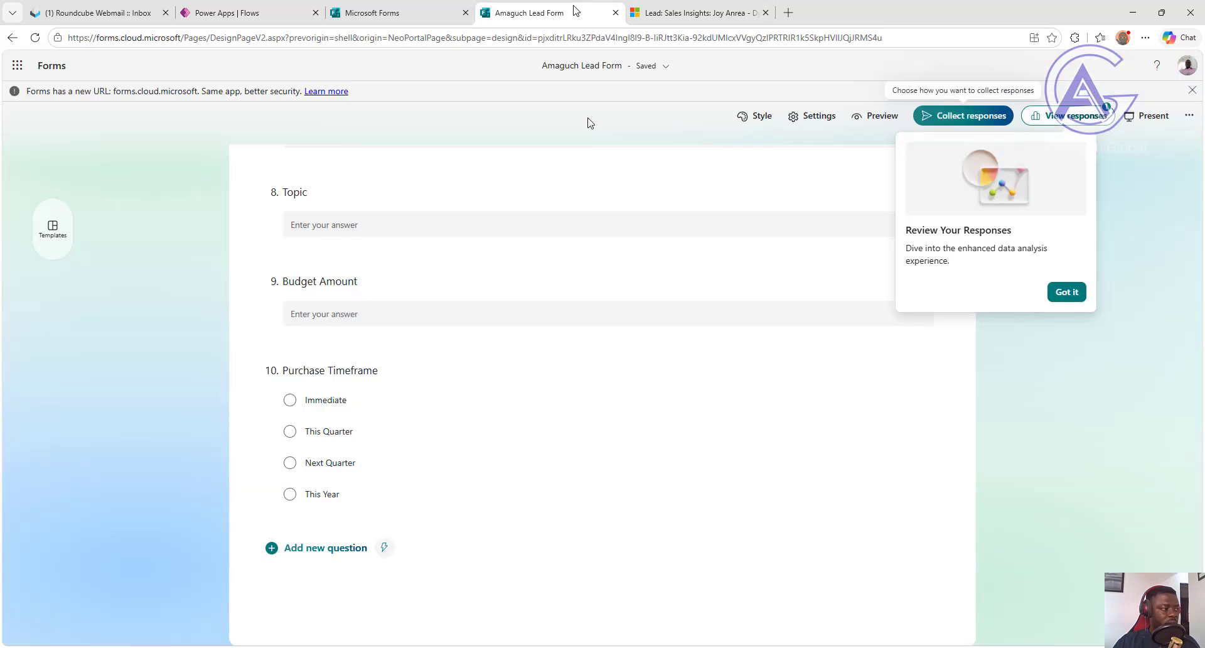
left_click(385, 8)
left_click(217, 12)
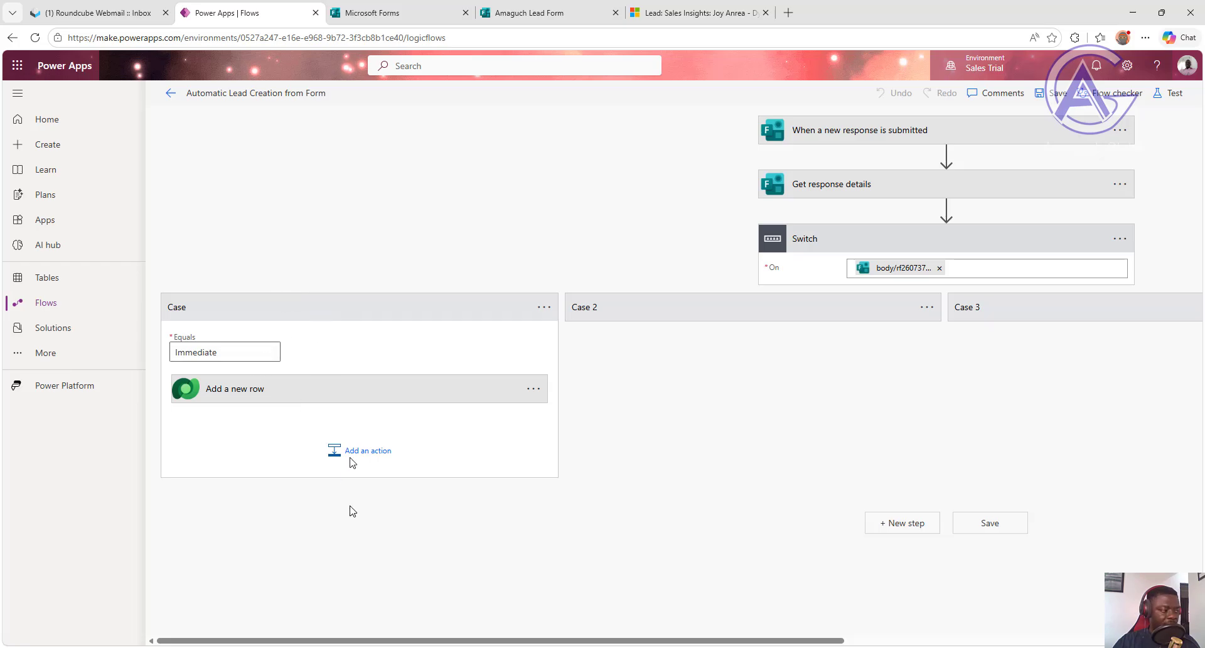
left_click(394, 312)
left_click(665, 309)
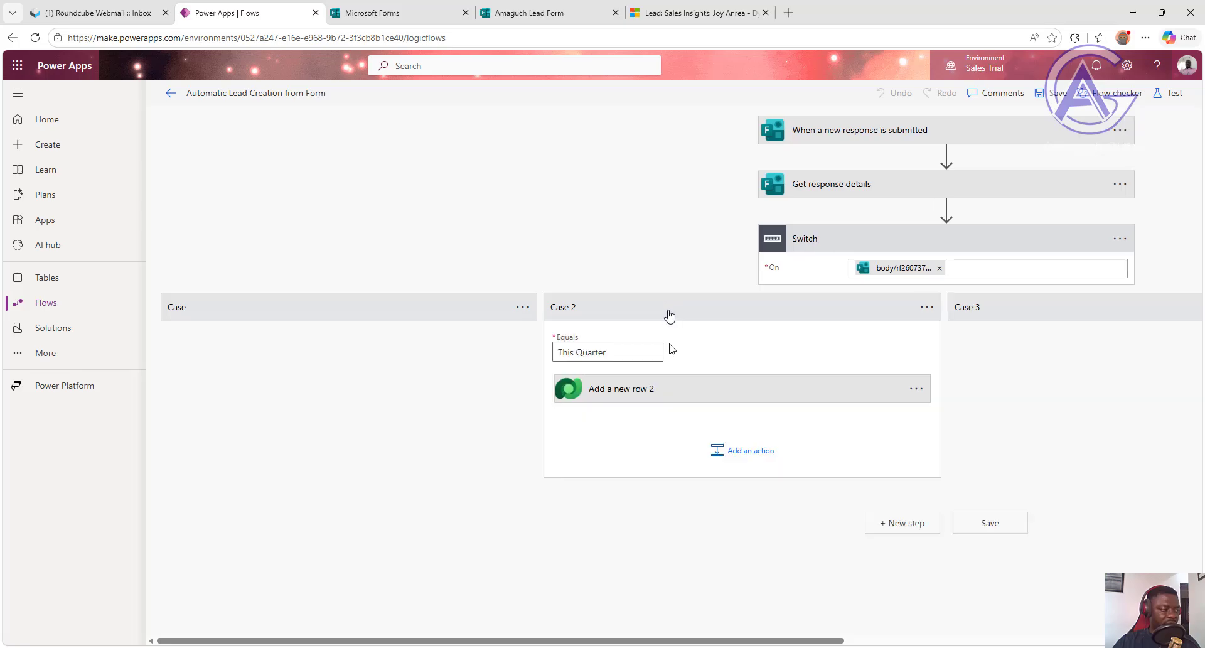
left_click_drag(616, 358, 537, 357)
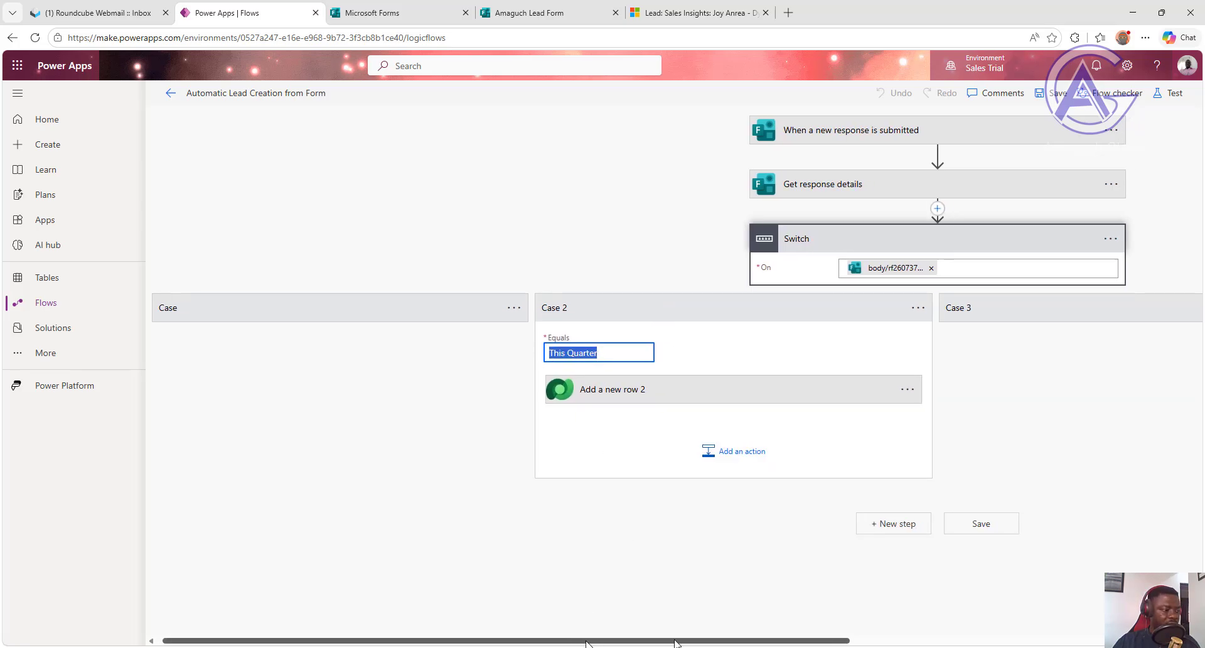
Step: Examine Case 3 of the Switch and the Leads field mappings in its Add a new row 3 action
left_click_drag(575, 637, 763, 639)
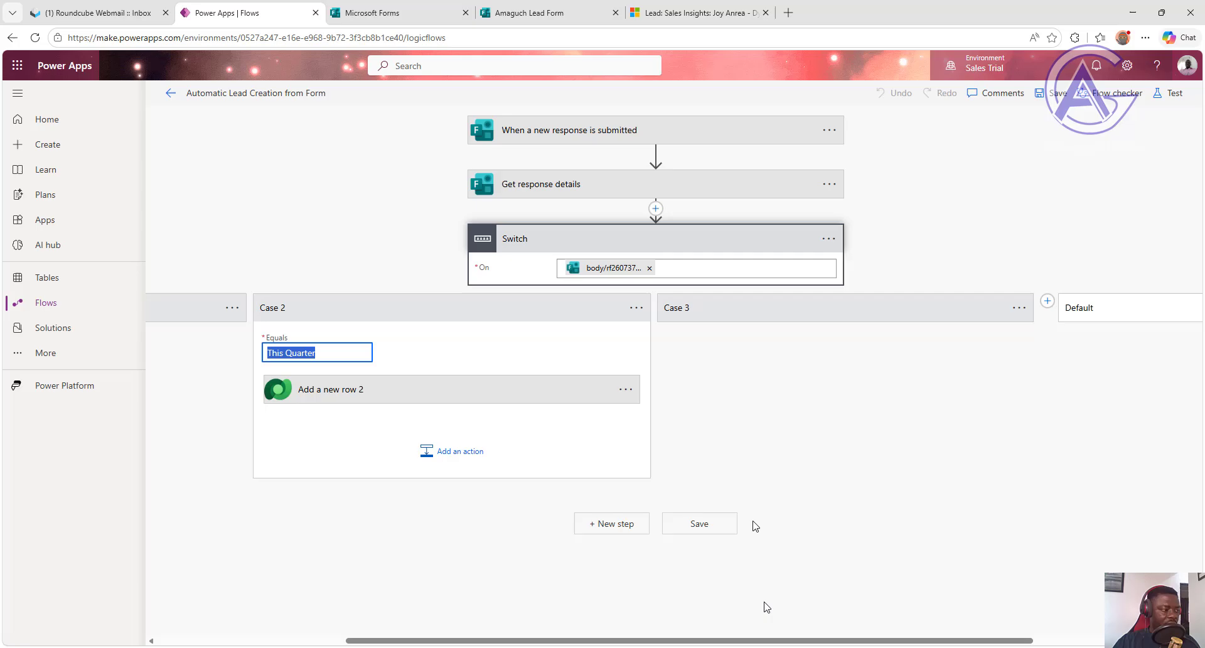
left_click(433, 316)
left_click(740, 311)
left_click(755, 390)
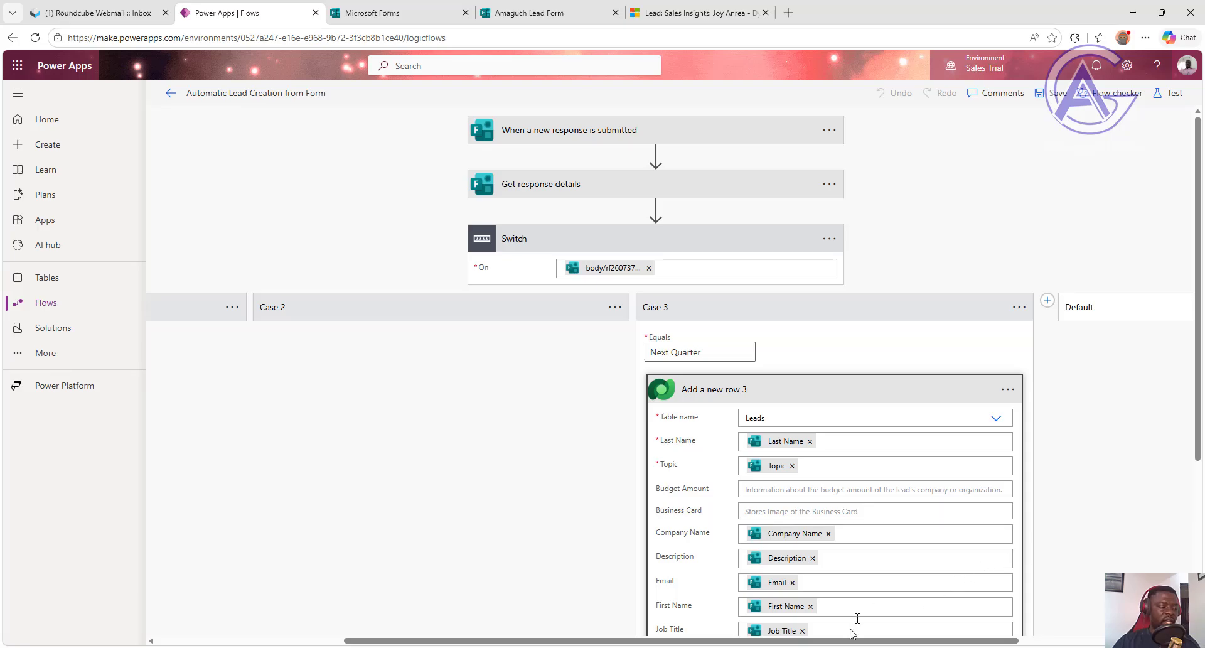
scroll(842, 535, "down", 2)
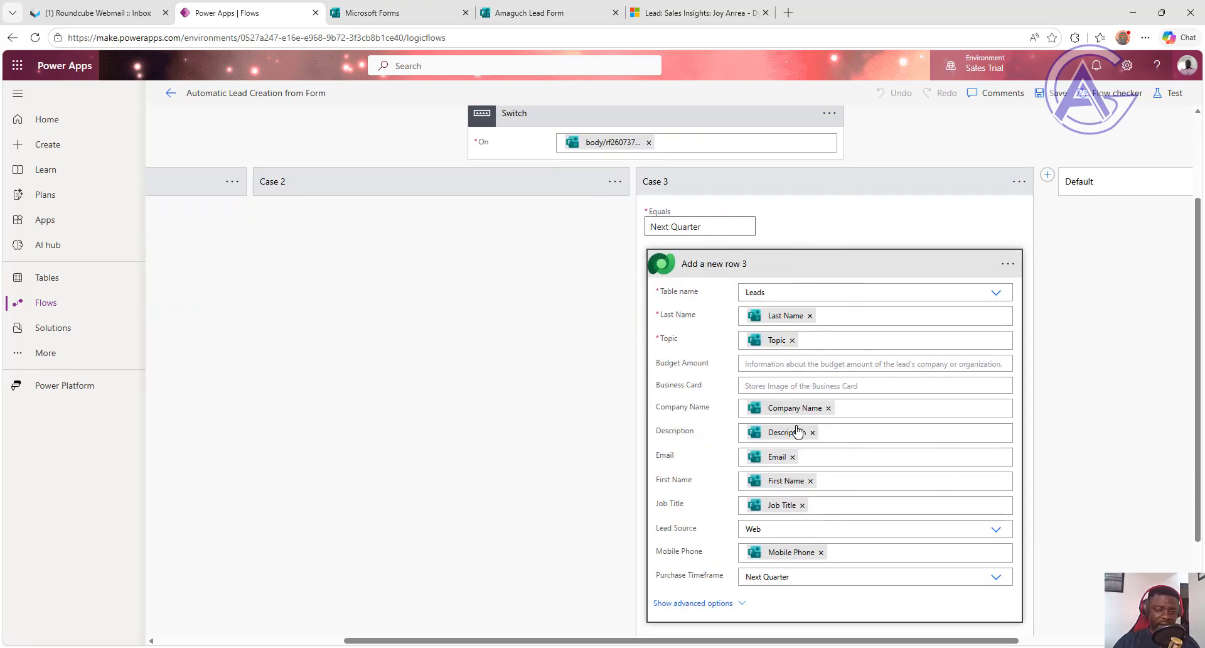
scroll(784, 416, "up", 2)
left_click(745, 312)
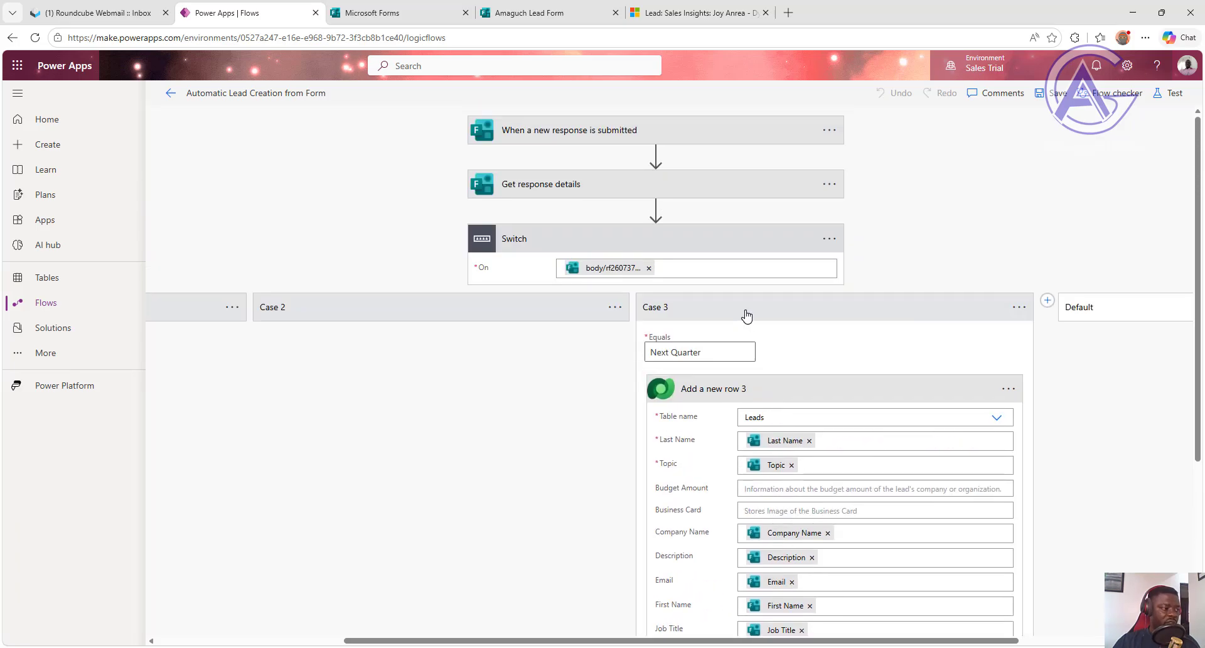
Step: Add a Condition control action after the Switch and collapse its card
left_click(619, 369)
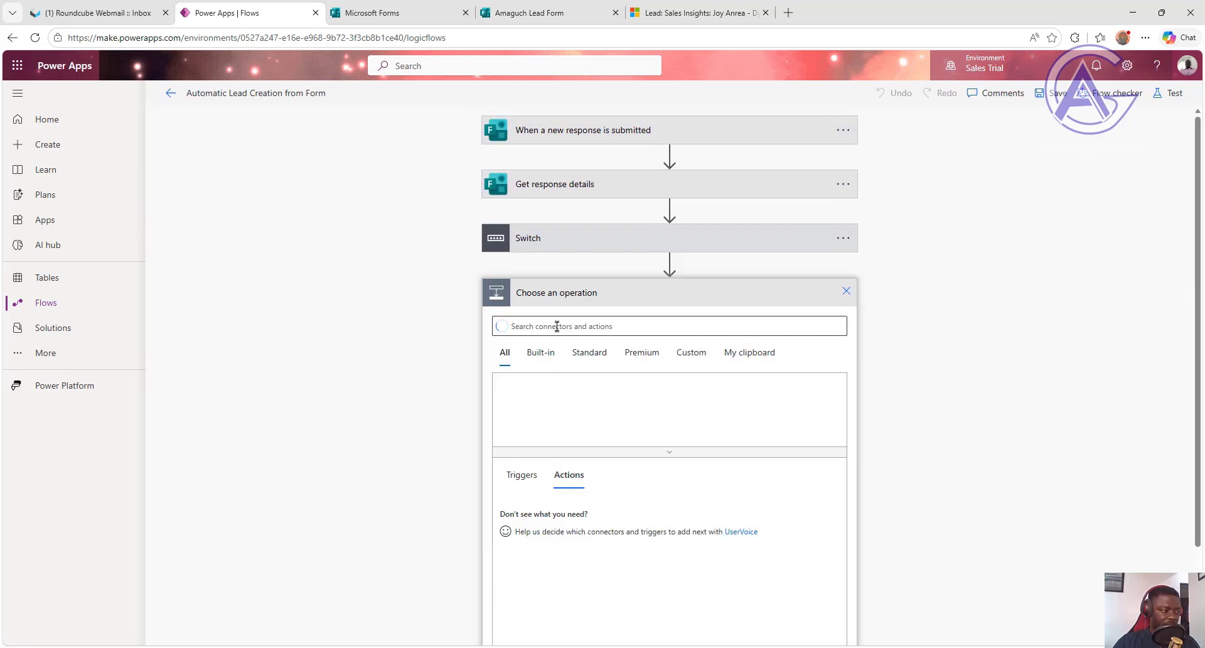
type("c")
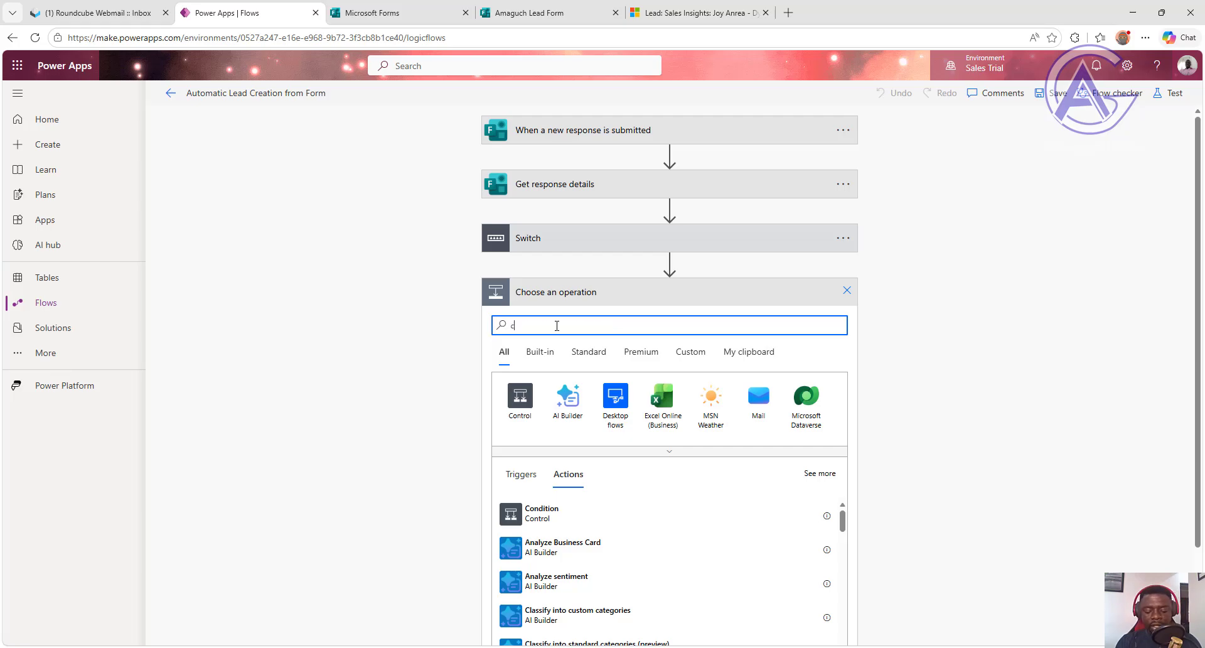
type("ontrol")
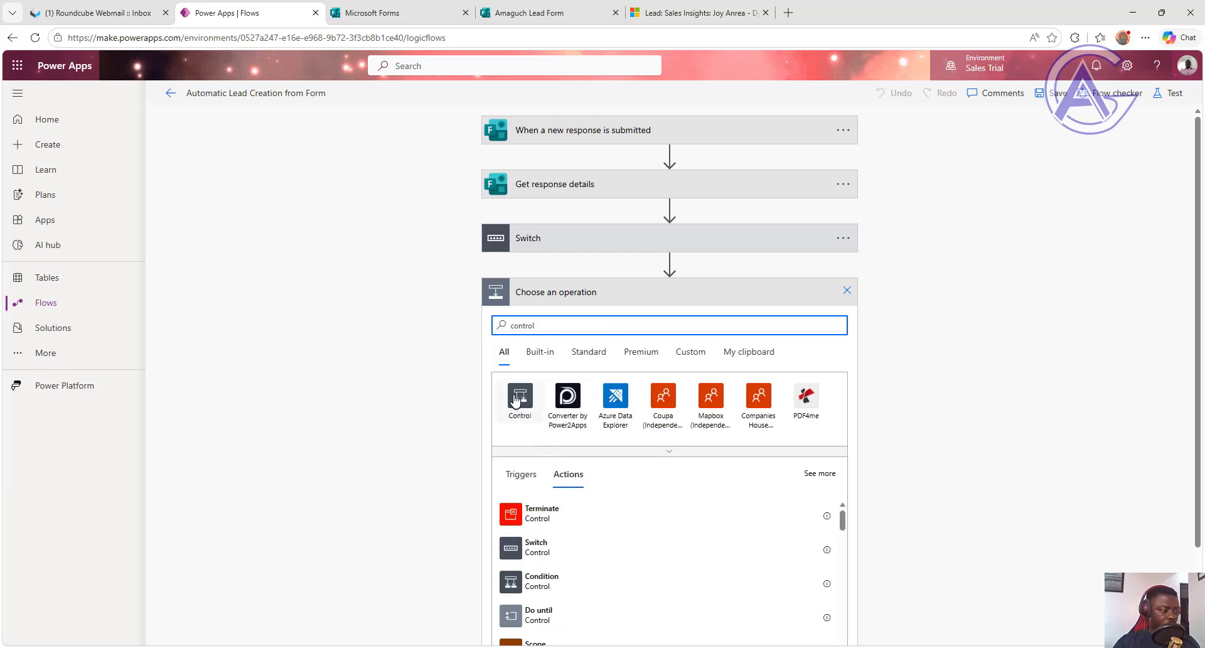
left_click(516, 405)
scroll(625, 415, "down", 1)
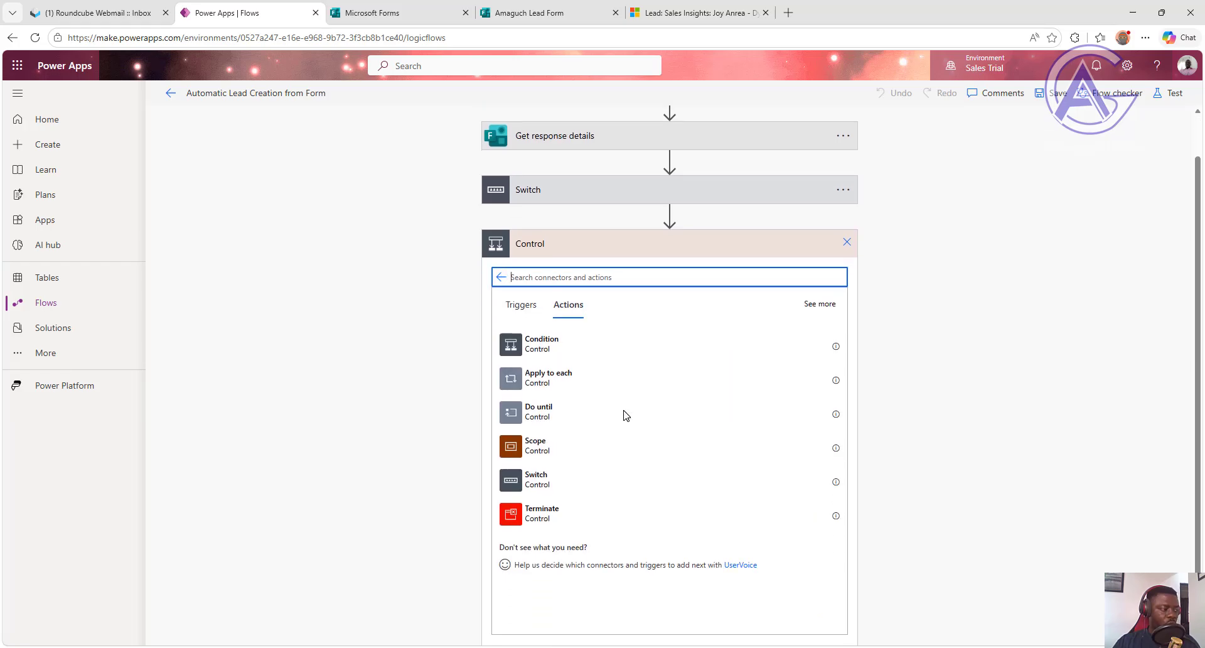
left_click(565, 325)
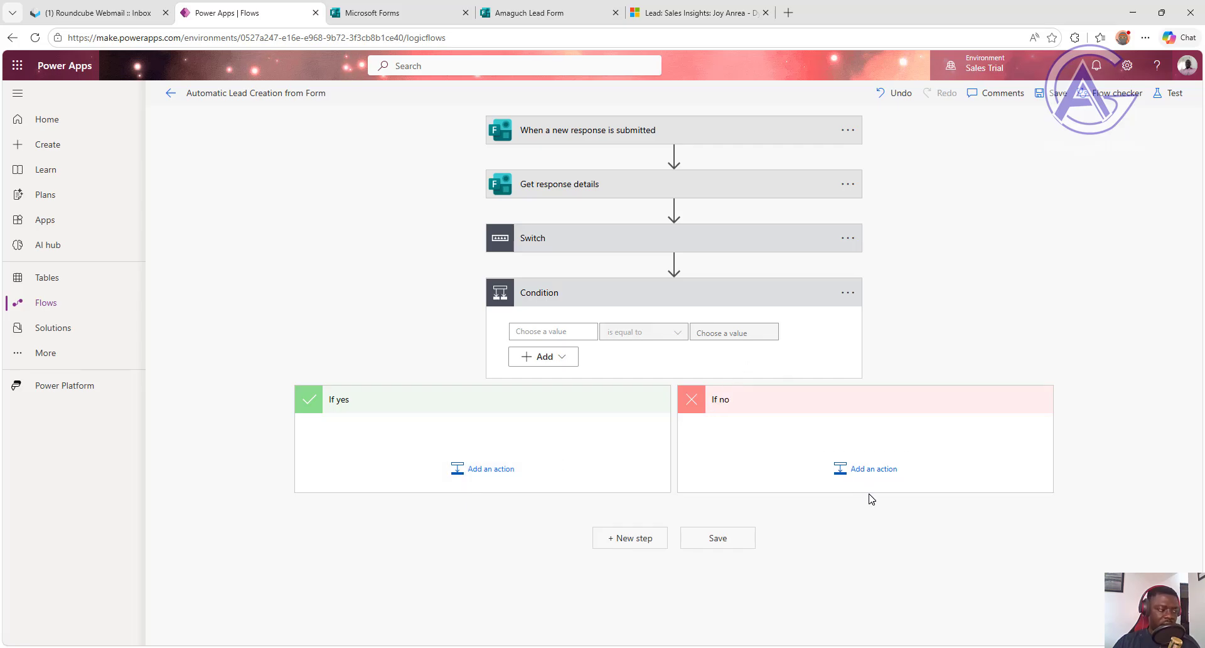
left_click(659, 296)
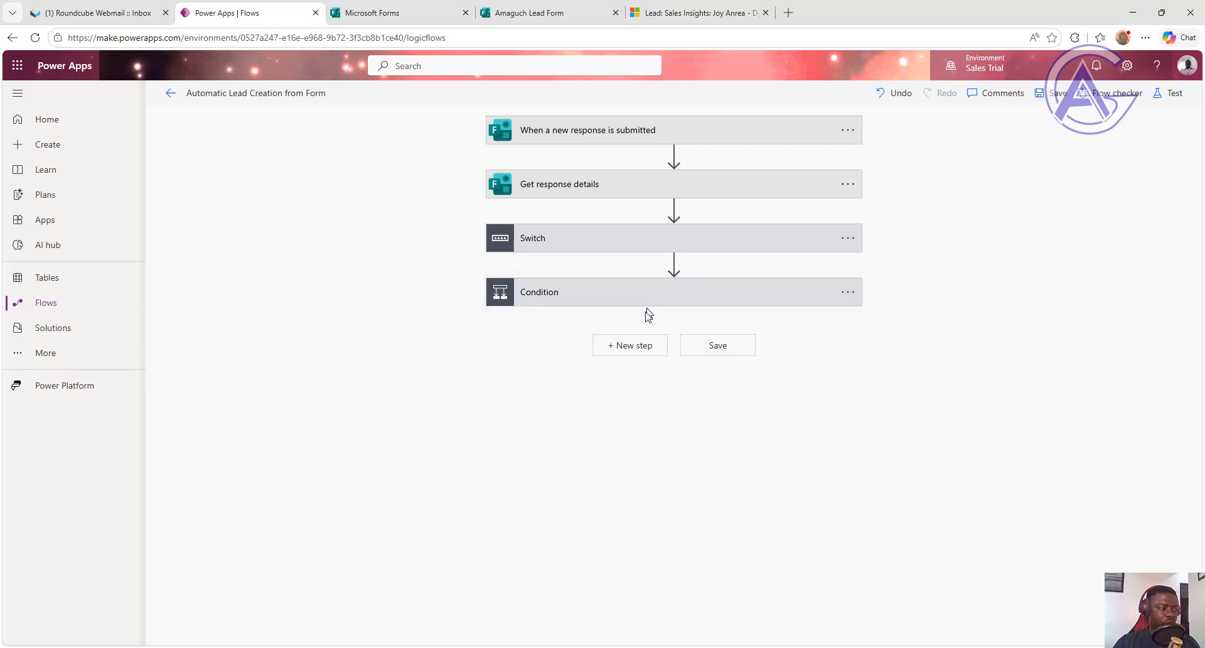
Step: Add a Terminate control action after the Condition and review its available status options
left_click(631, 351)
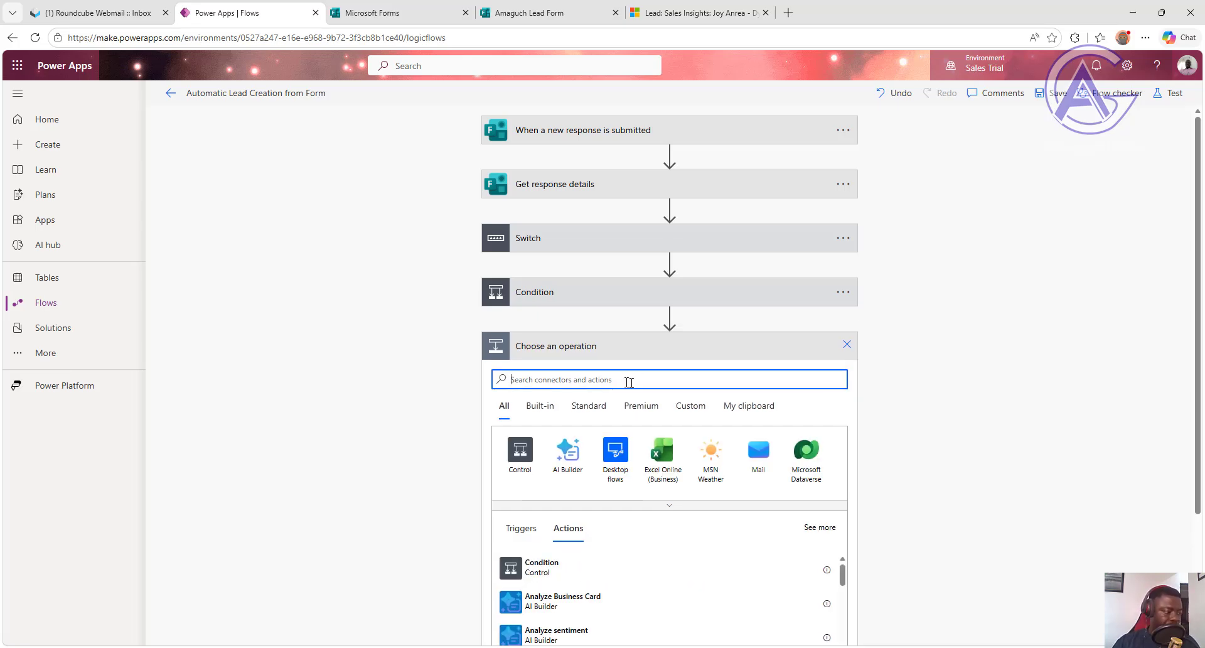
left_click(537, 453)
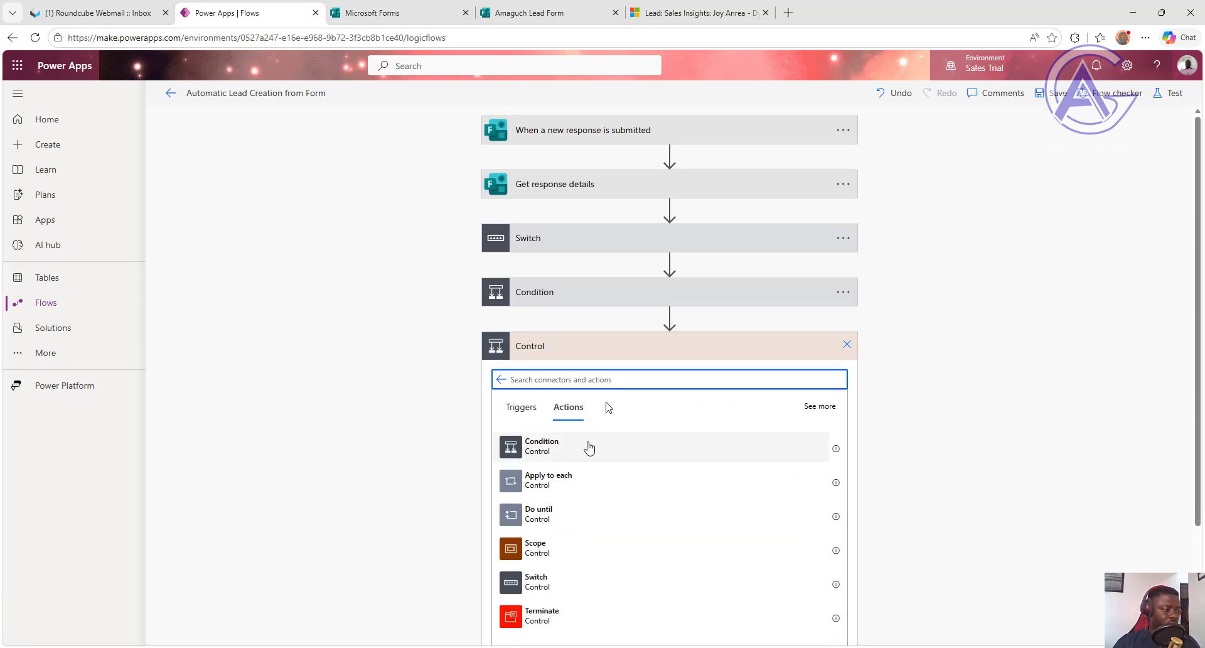
scroll(618, 468, "down", 1)
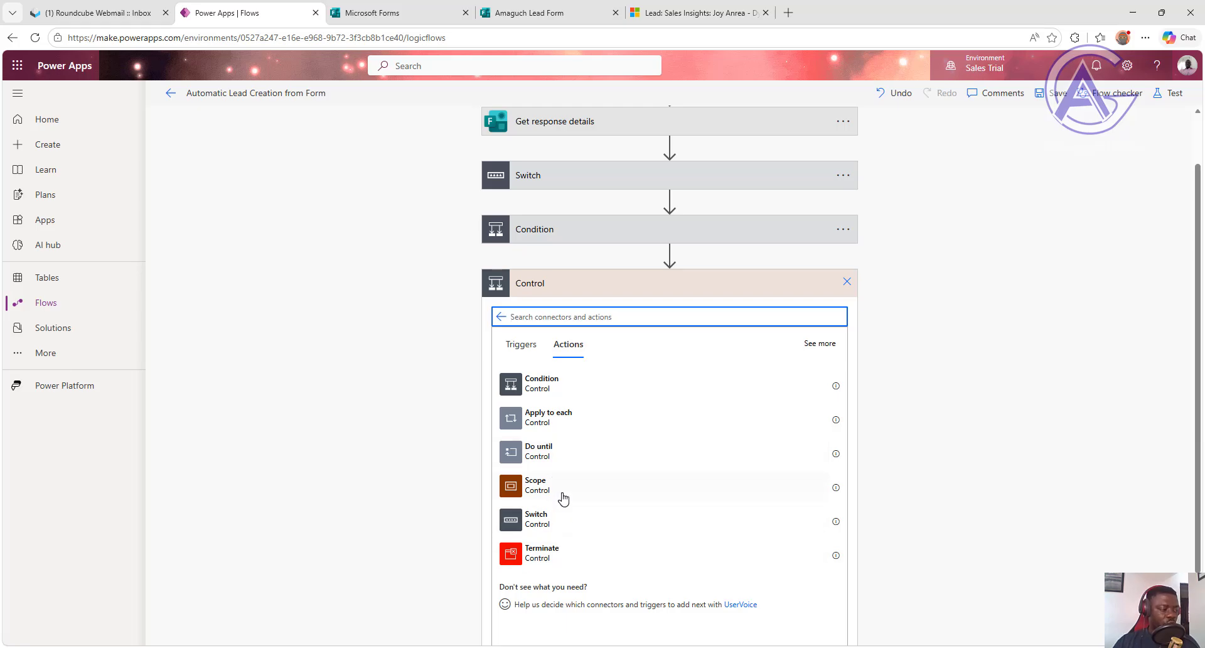
left_click(570, 555)
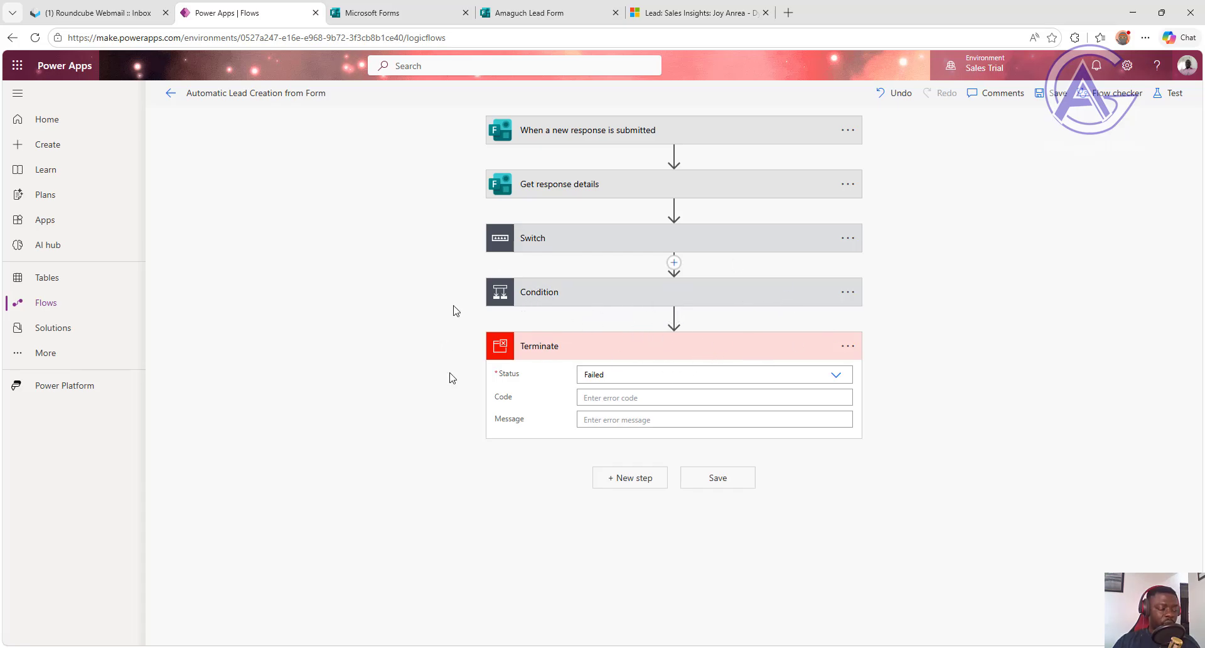
left_click(837, 376)
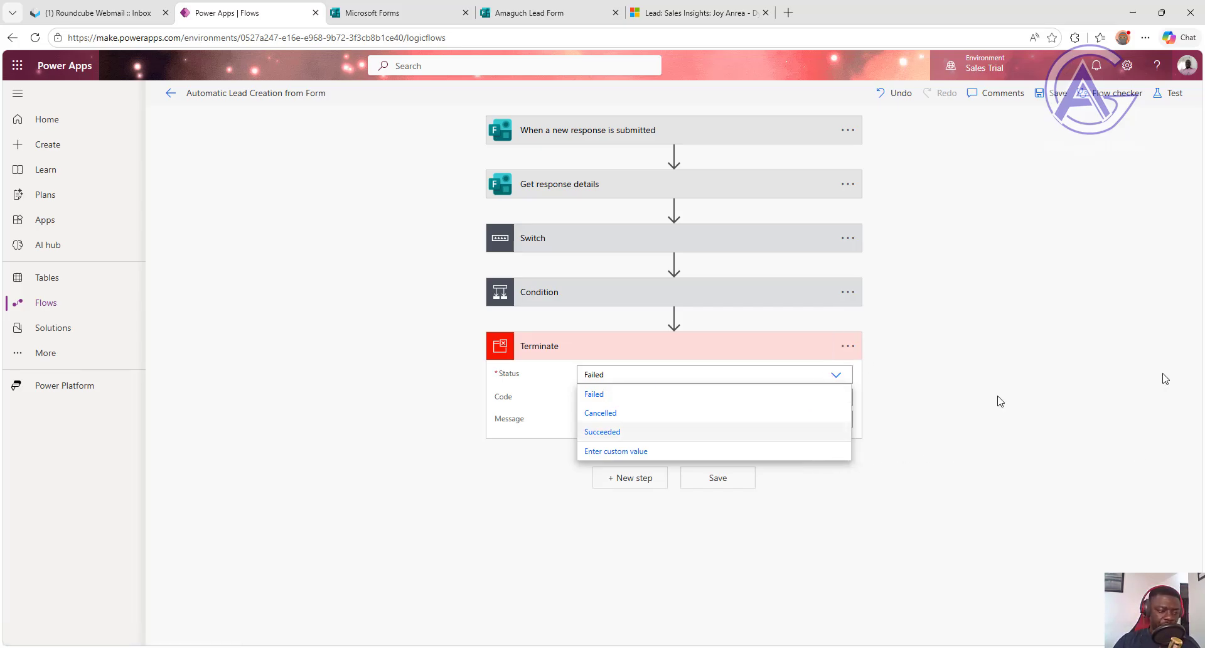
left_click(633, 493)
Step: Try adding a second Condition after the Terminate action and delete it again
left_click(633, 478)
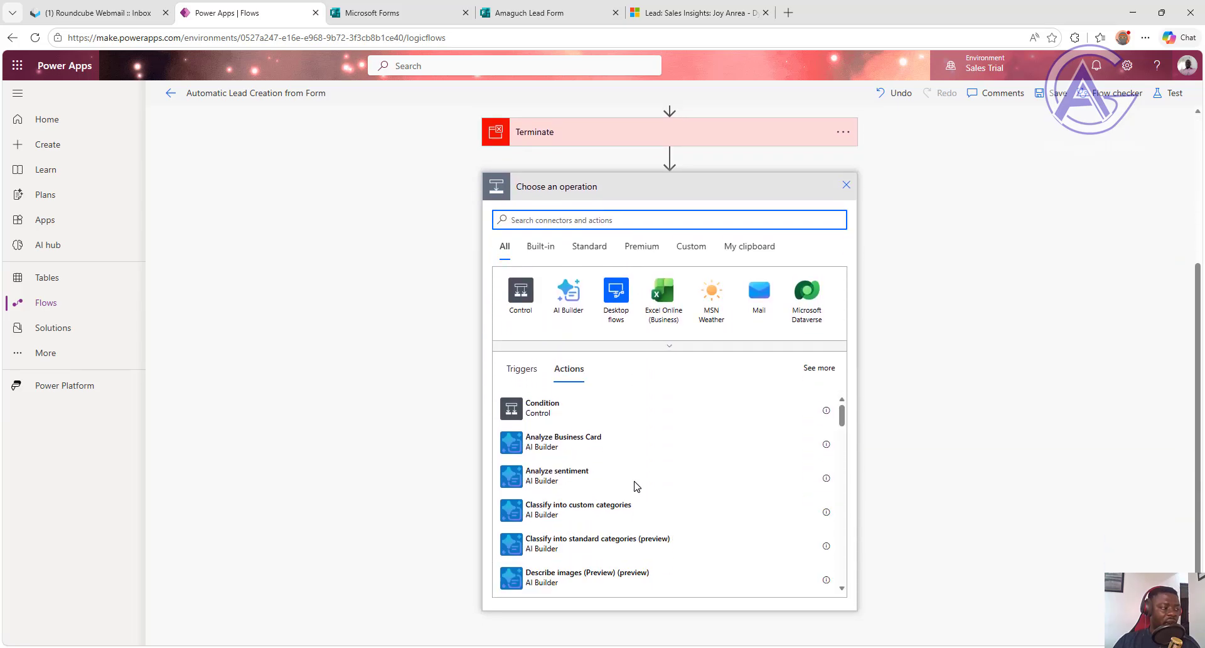
scroll(636, 485, "up", 1)
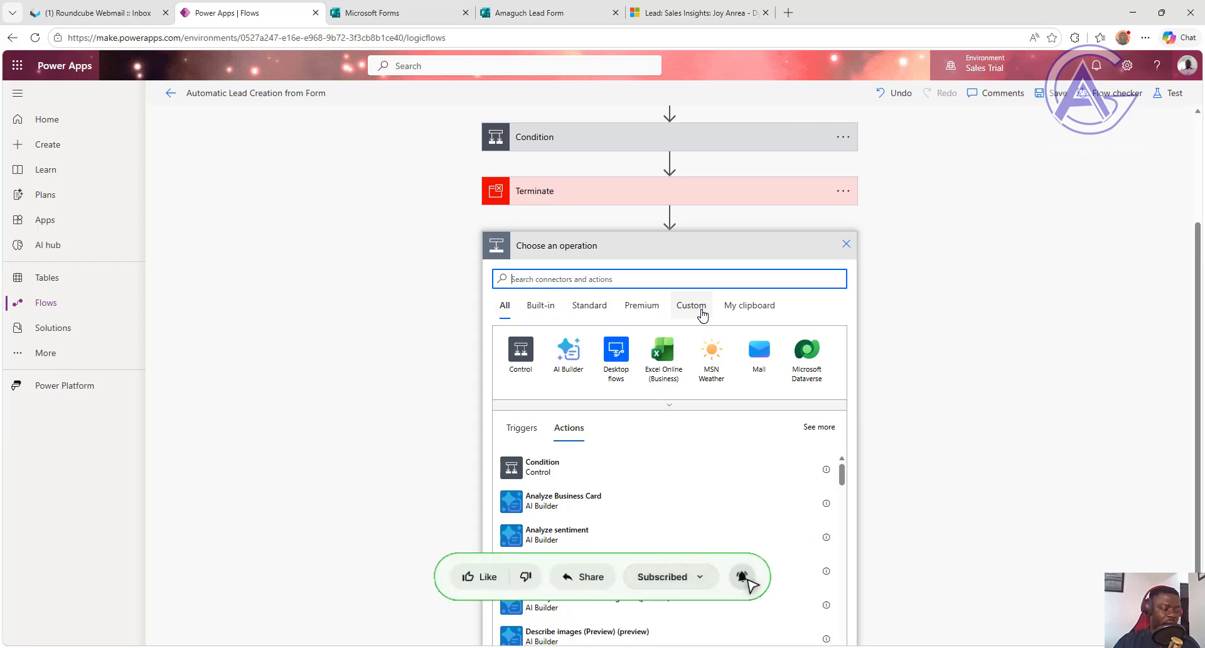
left_click(722, 467)
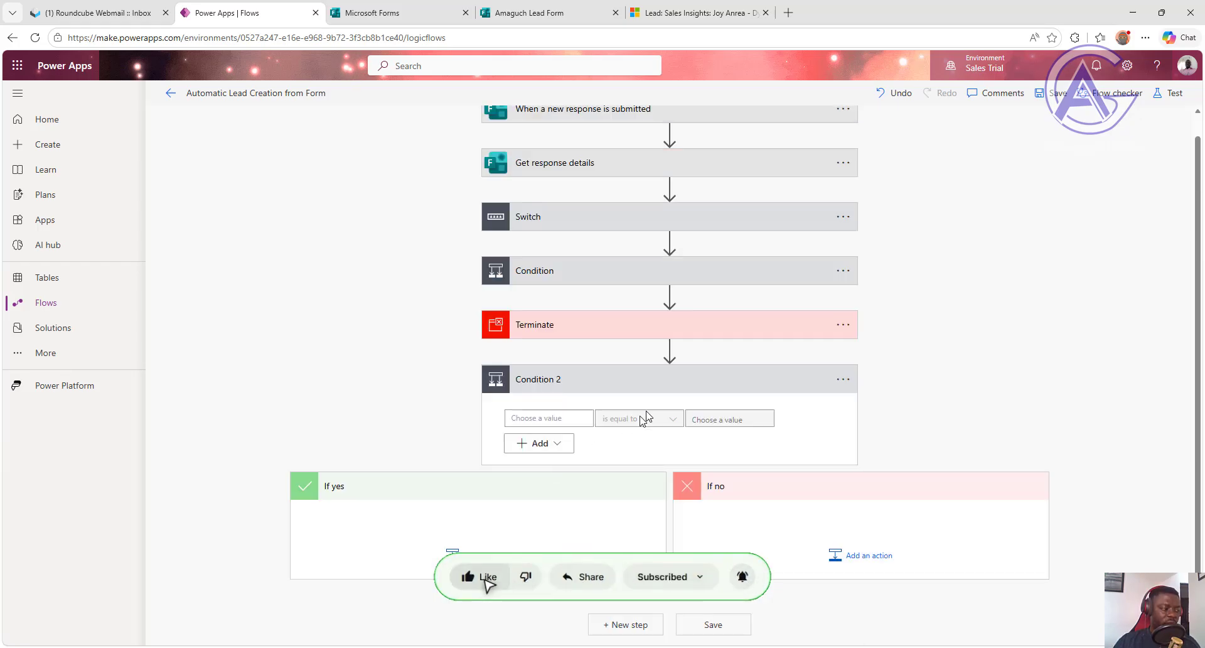
left_click(843, 379)
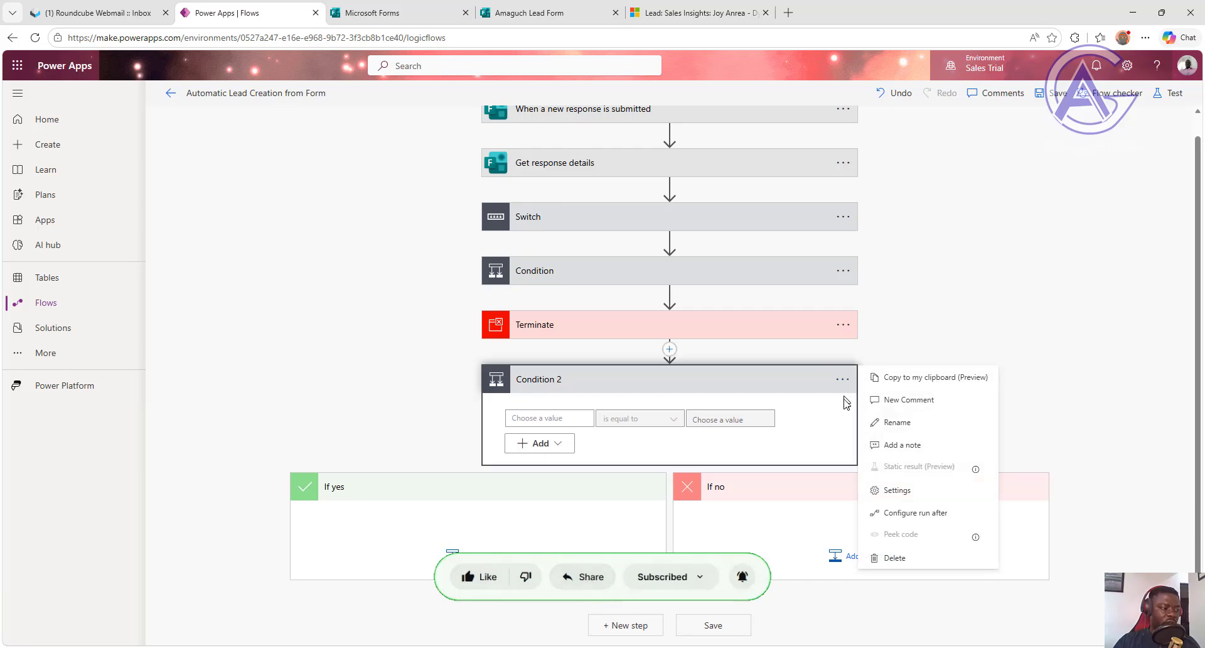
left_click(895, 558)
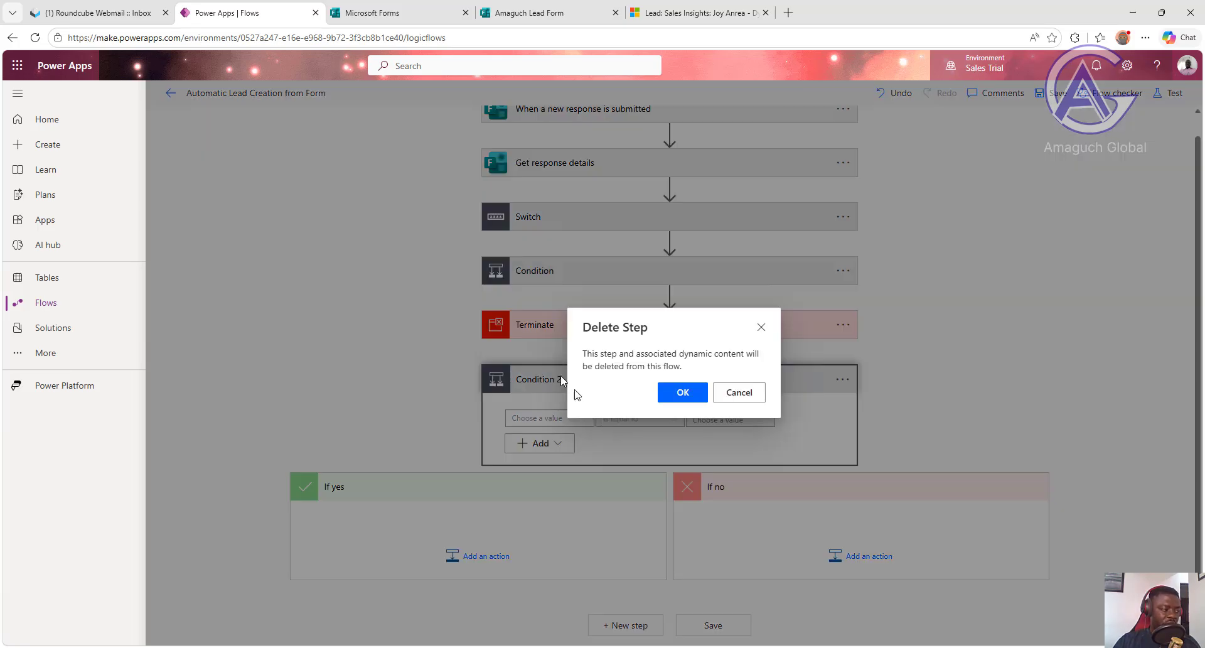
left_click(689, 394)
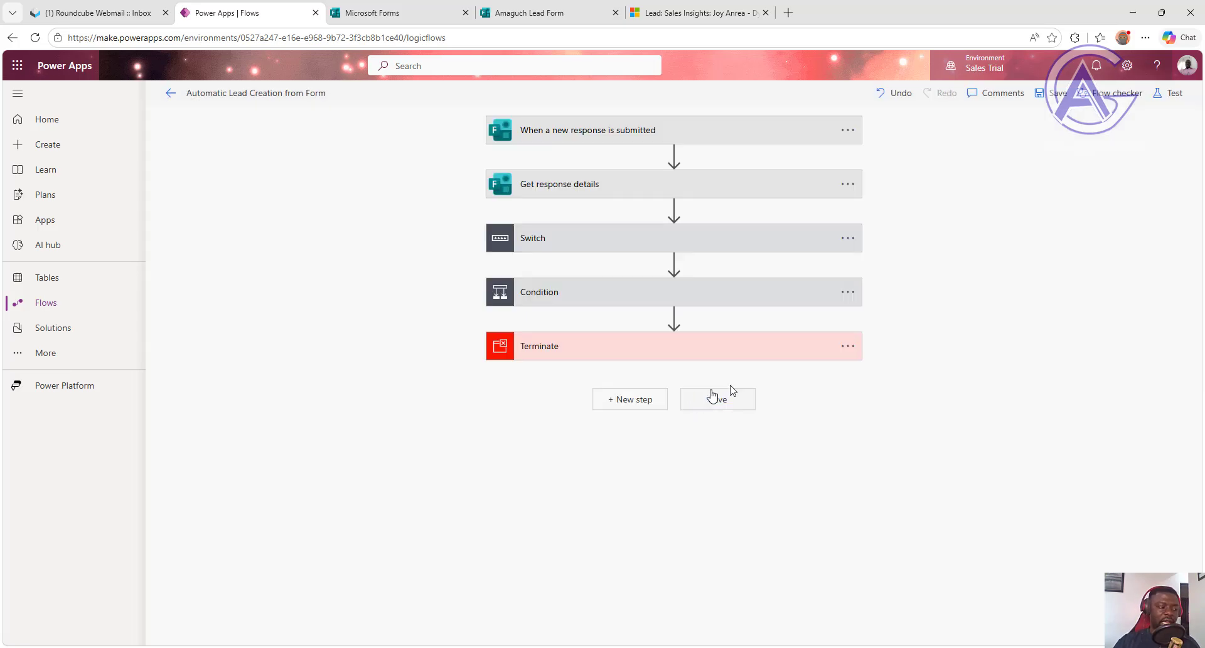
Step: Check the Terminate action's settings without changing them, and delete the action from the flow
left_click(852, 345)
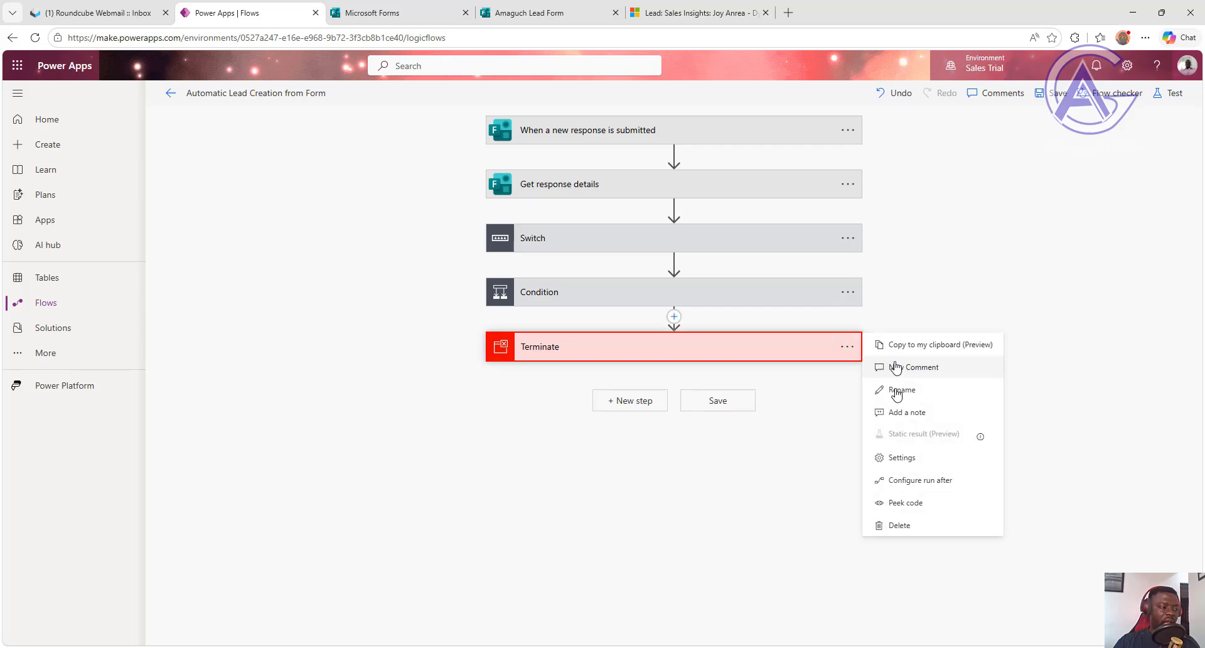
left_click(906, 457)
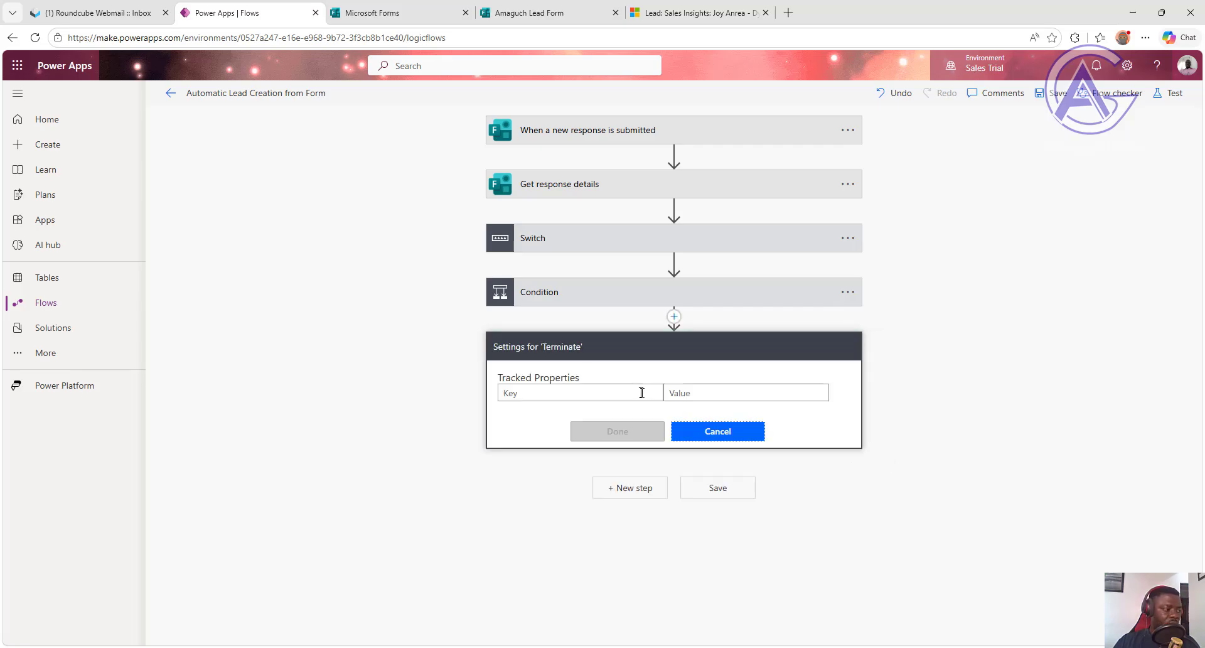
left_click(723, 435)
left_click(847, 346)
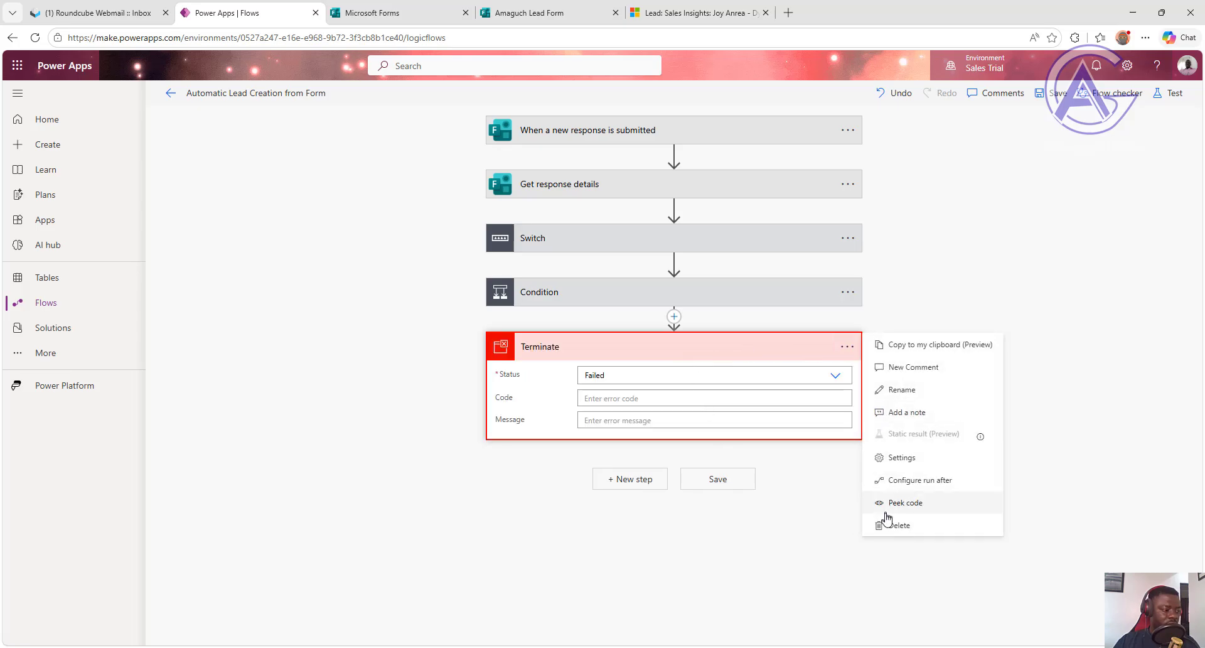
left_click(899, 524)
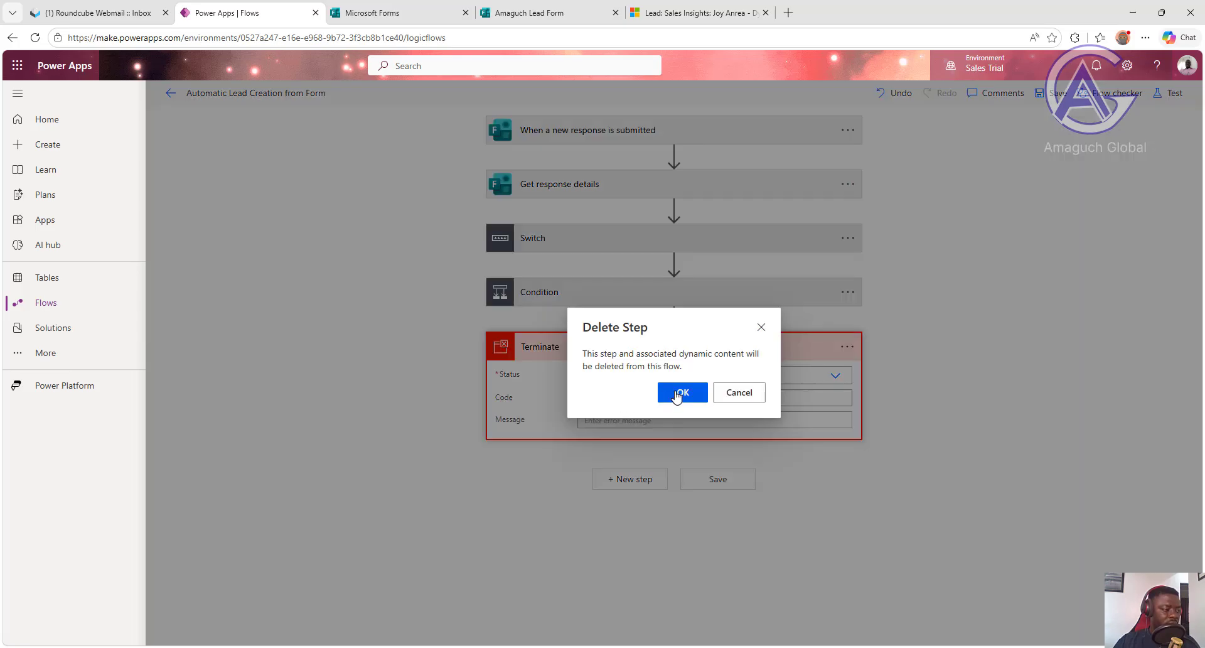
left_click(686, 393)
Step: Try adding a second Condition after the existing Condition and delete it again
left_click(641, 345)
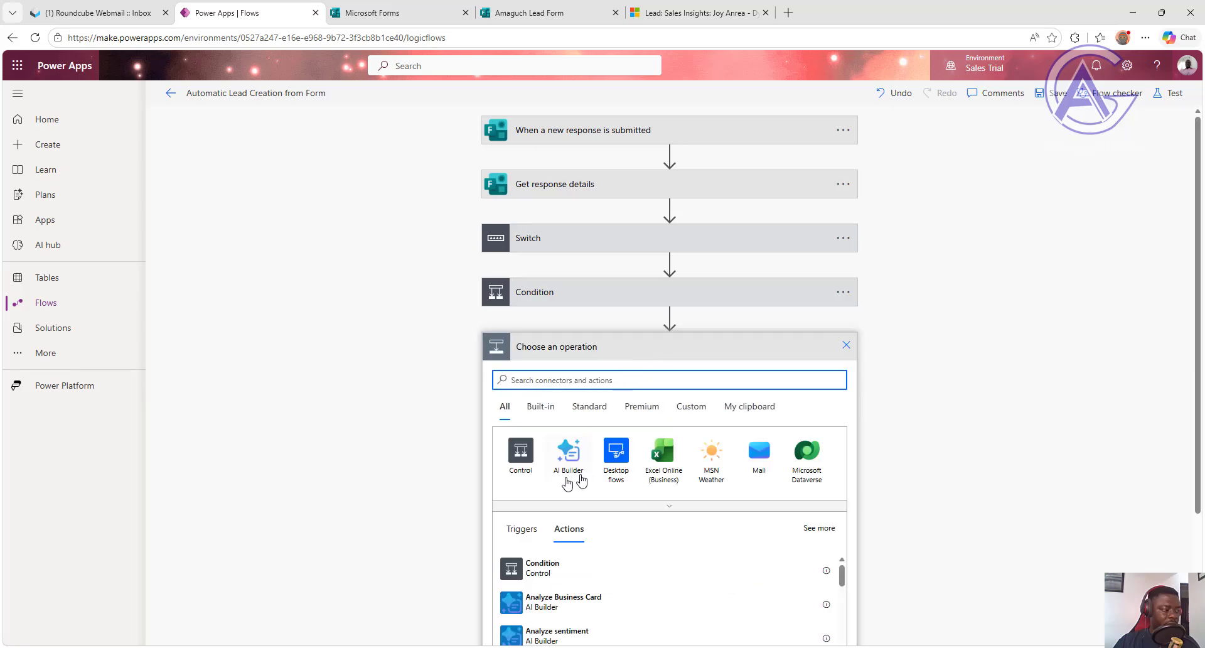
left_click(576, 569)
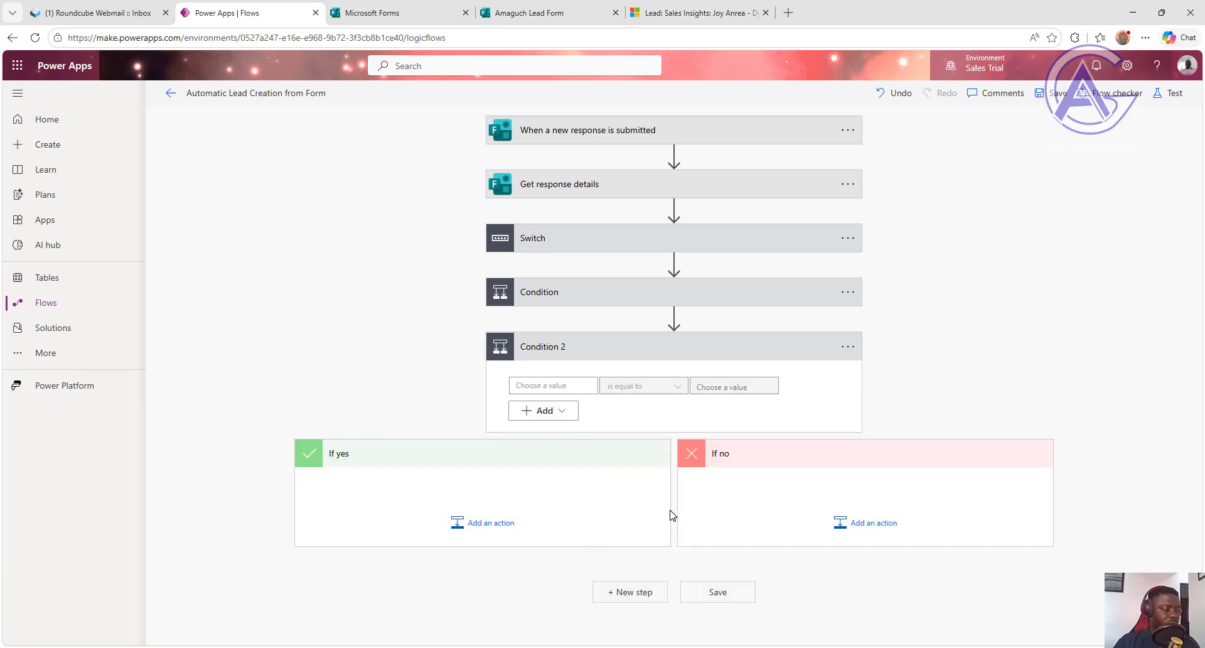
left_click(848, 346)
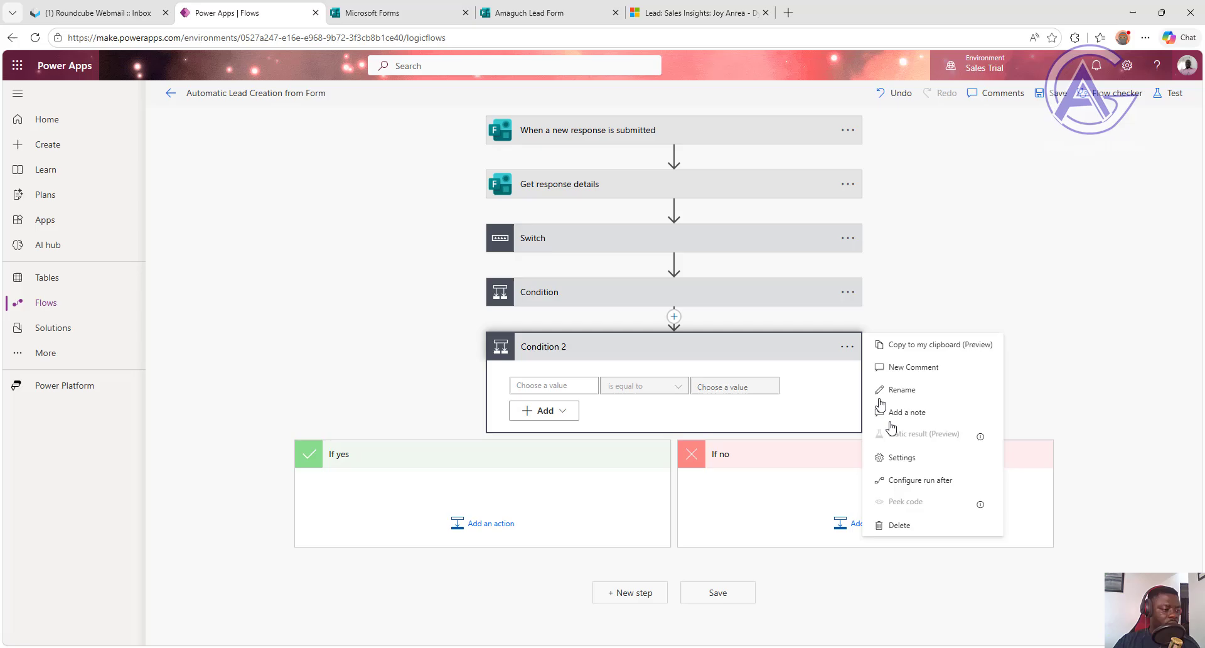
left_click(900, 526)
left_click(681, 392)
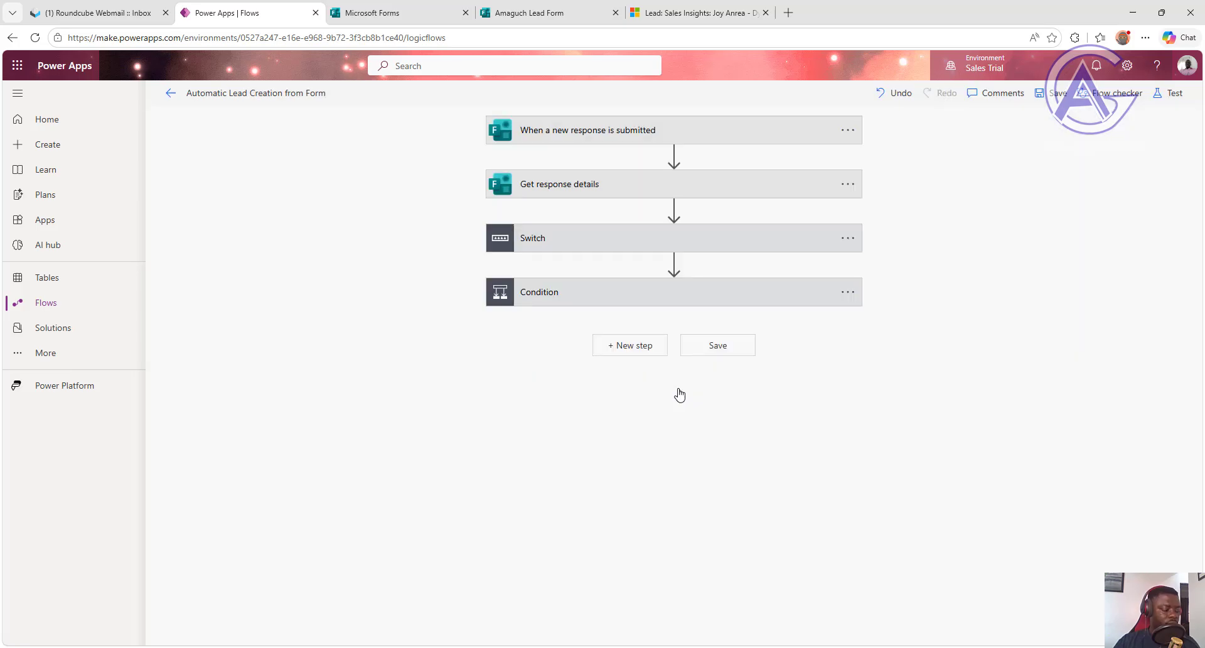
Step: Examine the Condition action's description and its Microsoft Learn instructions on adding a condition, and return to the flow
left_click(647, 352)
scroll(621, 414, "down", 2)
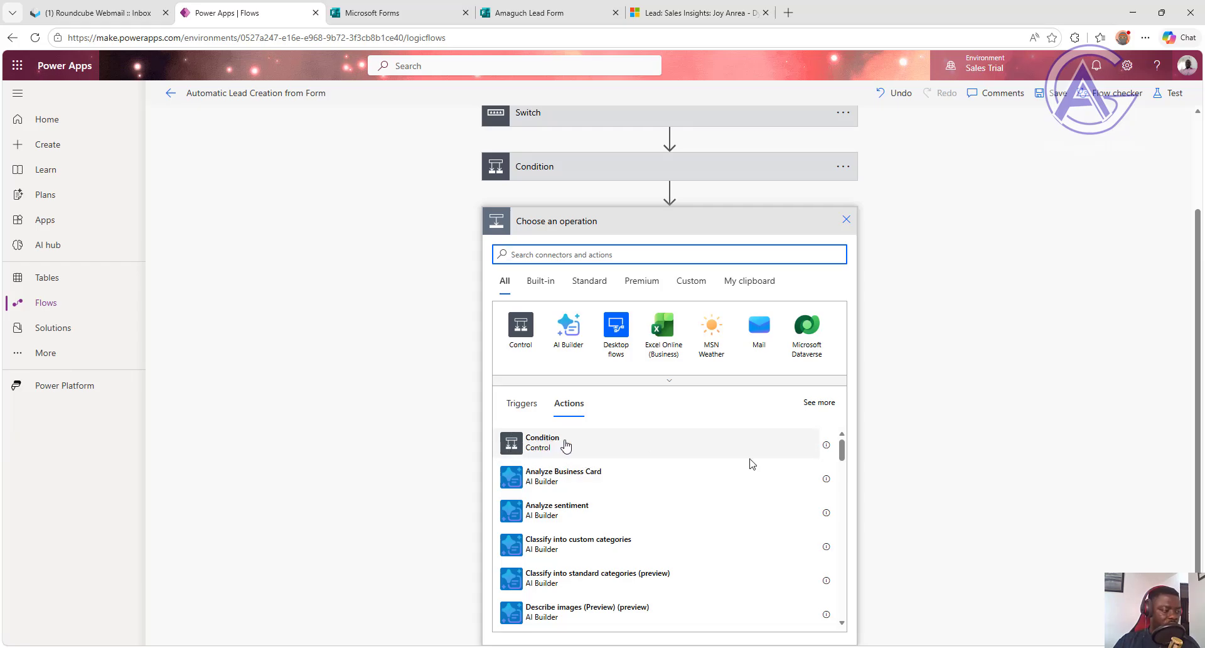
left_click(827, 445)
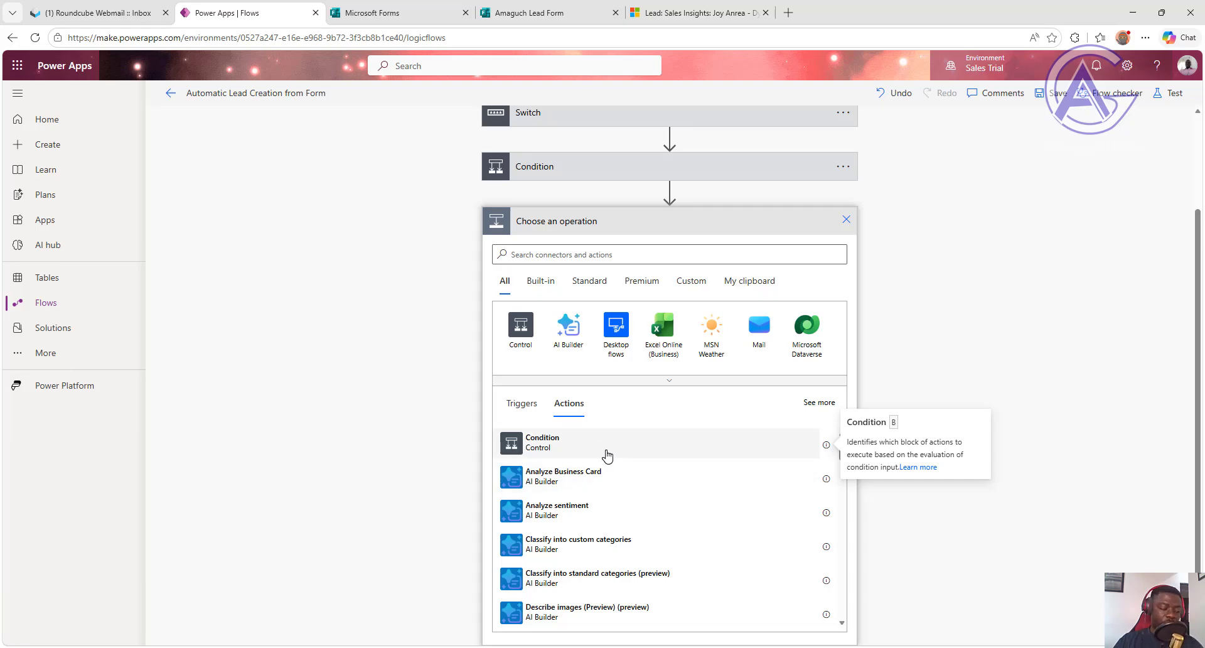
left_click(927, 467)
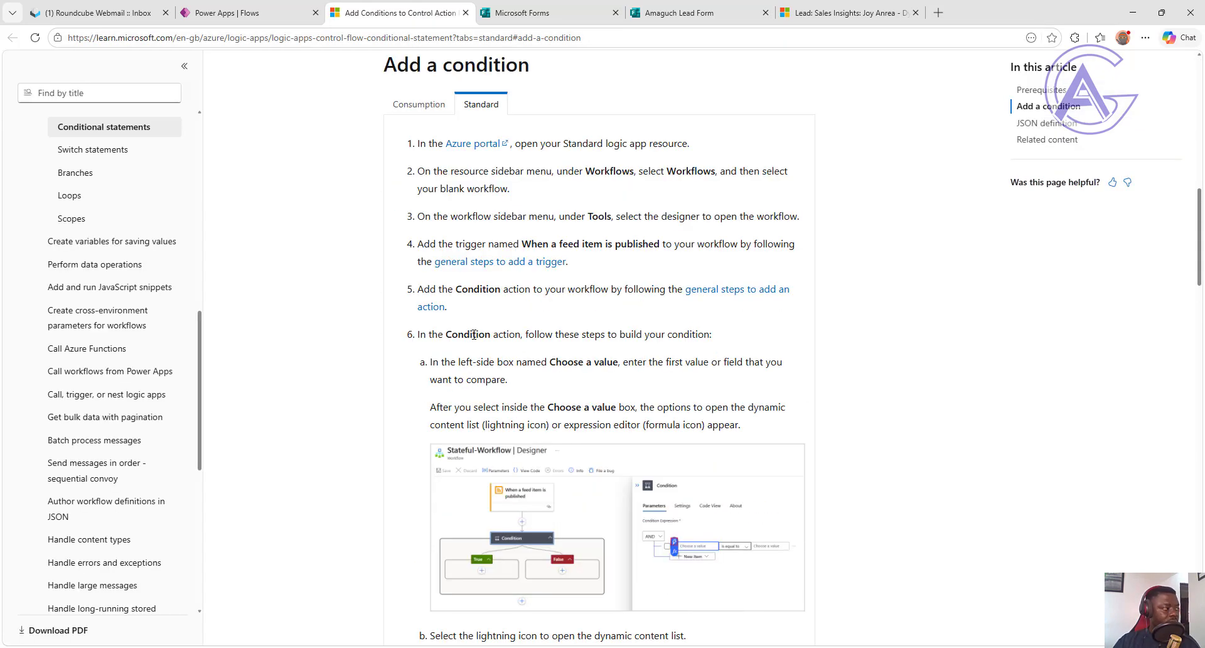
scroll(474, 335, "up", 3)
scroll(474, 336, "down", 5)
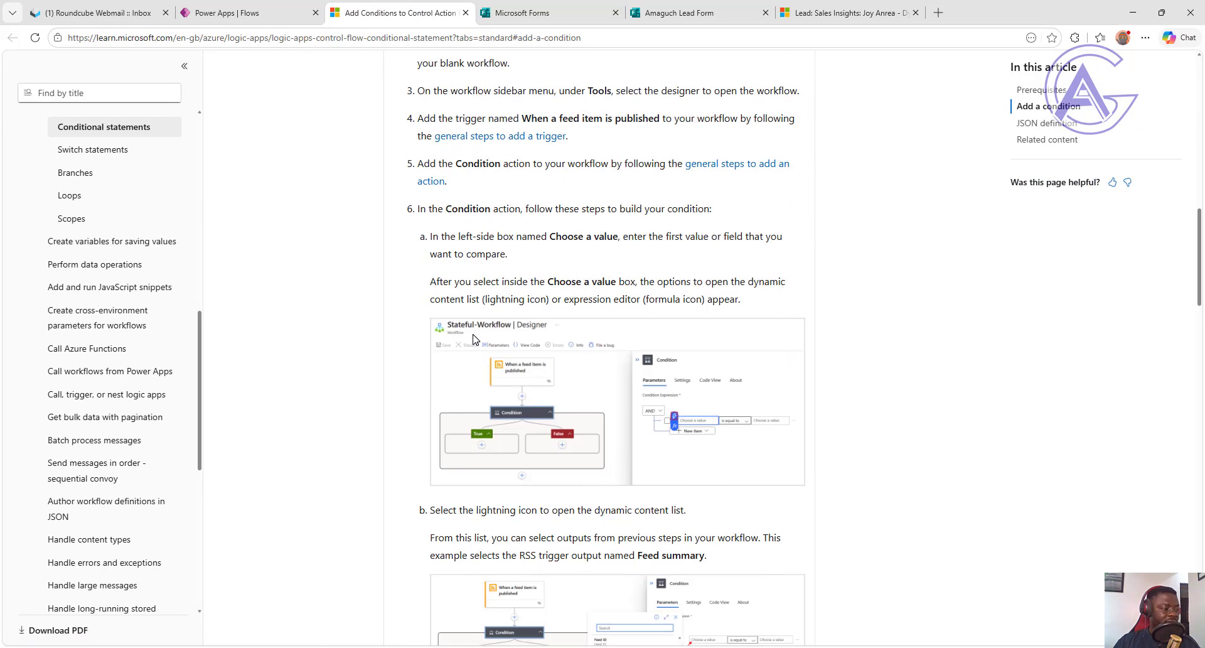
scroll(475, 339, "up", 4)
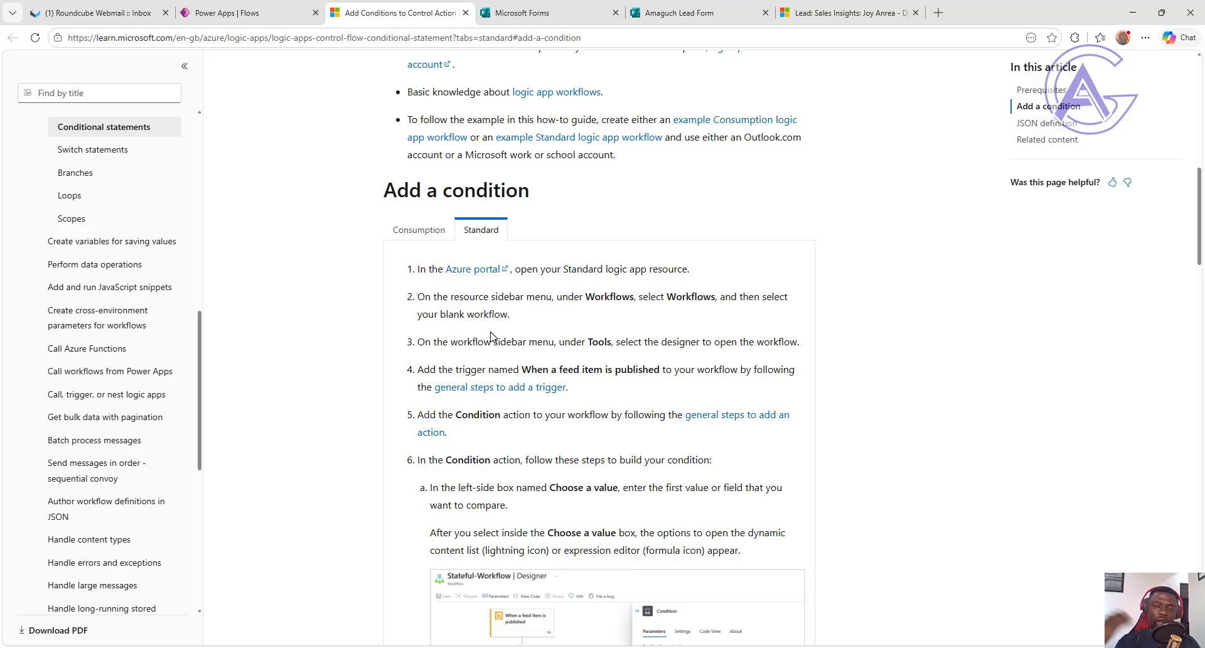
left_click(267, 12)
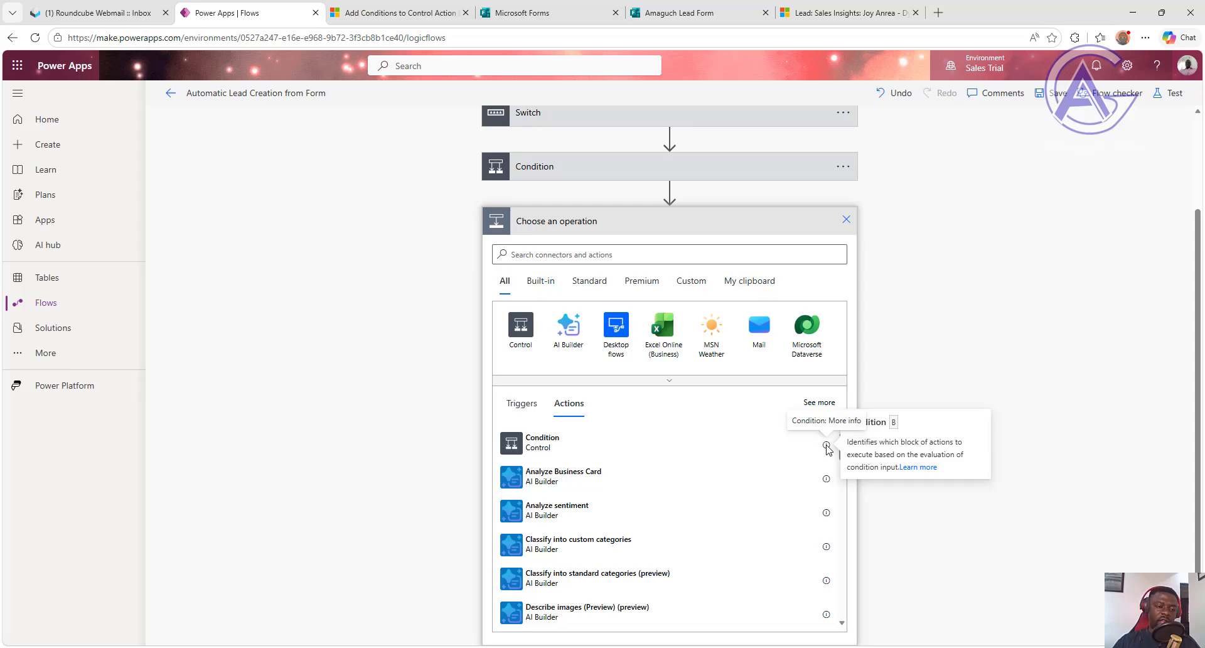
left_click(677, 231)
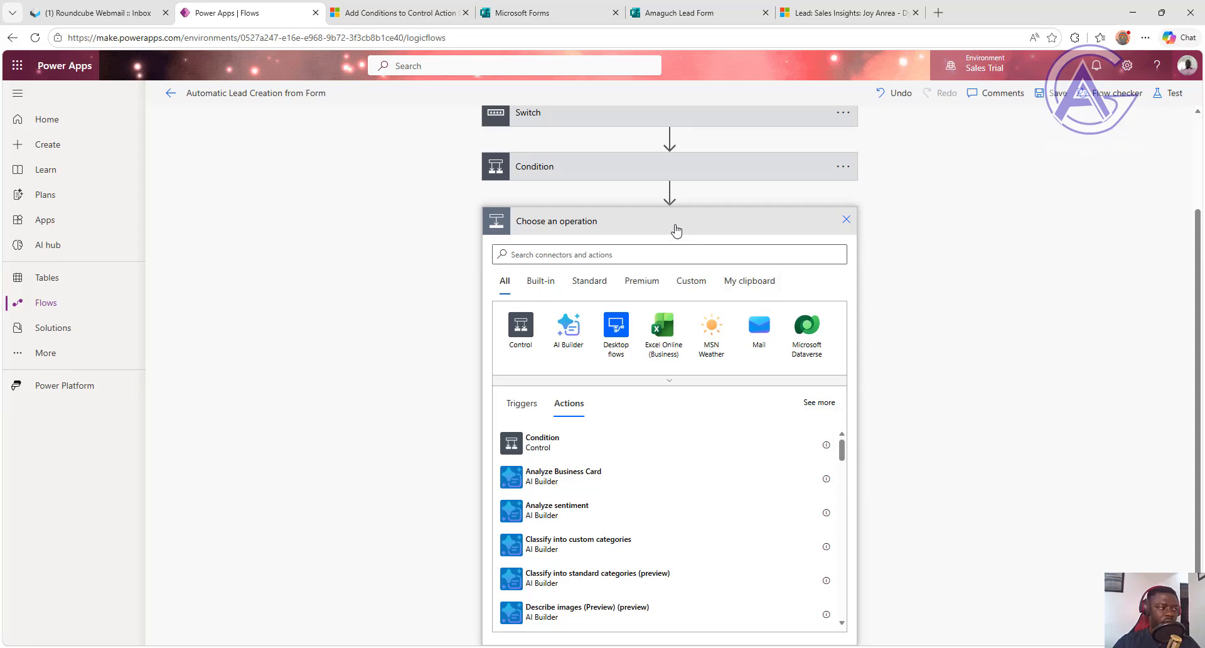
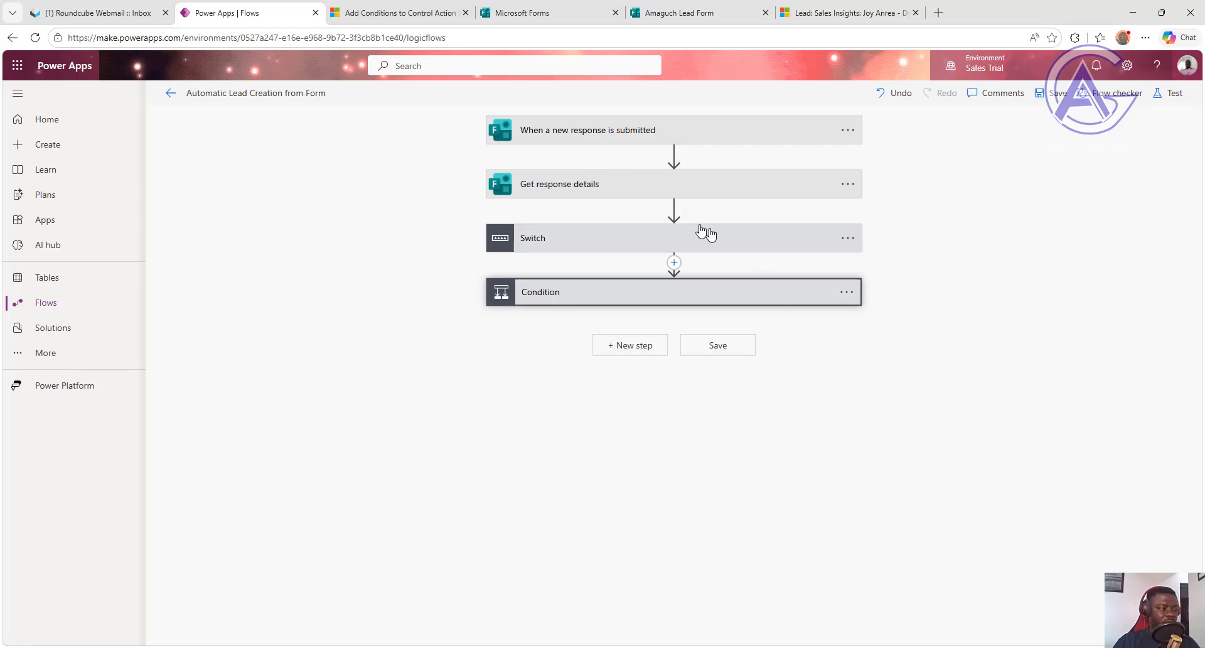
Step: Insert an Initialize variable action between Get response details and the Switch
left_click(674, 208)
left_click(673, 231)
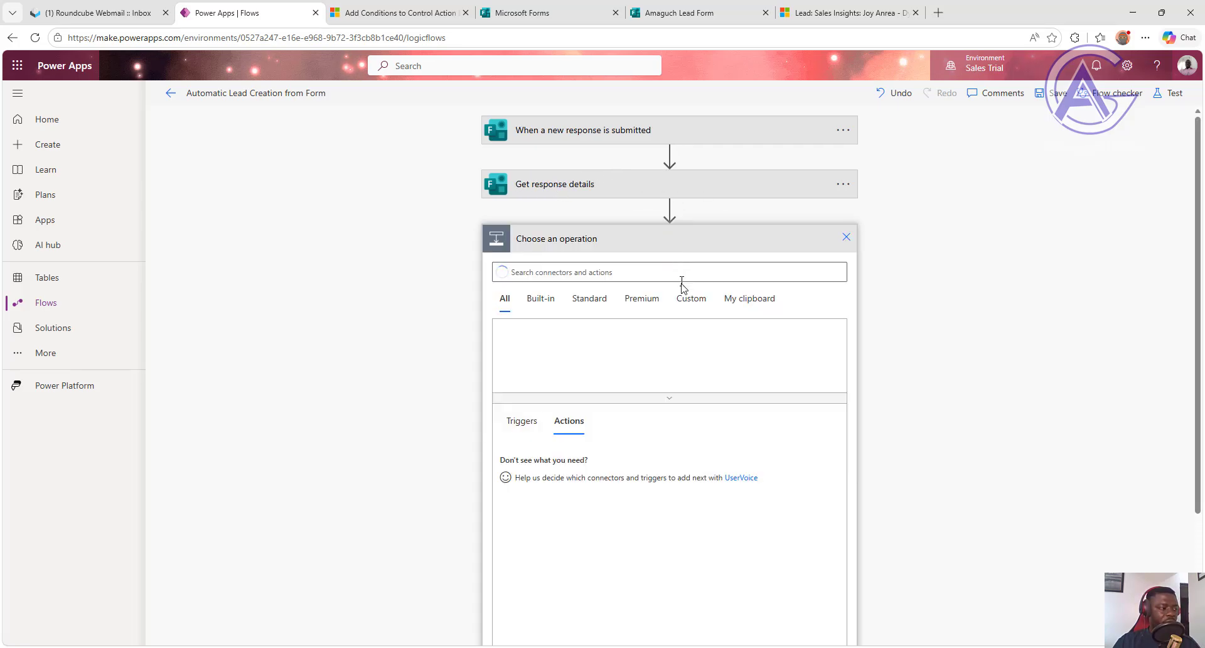
type("init")
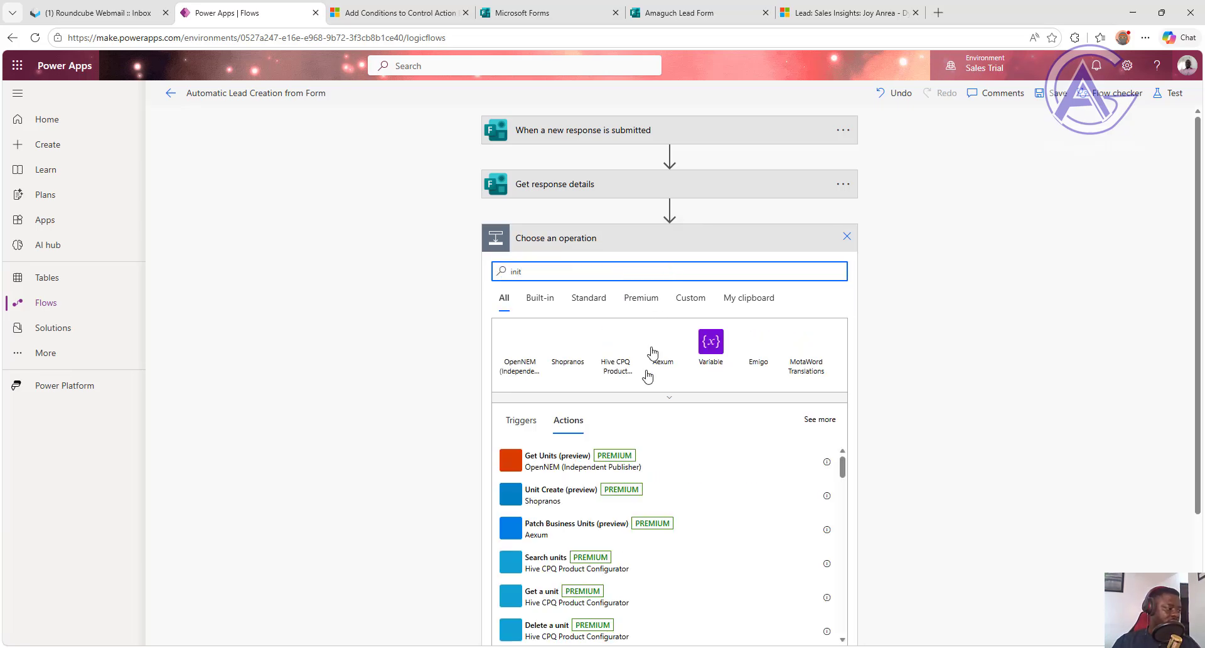
left_click(711, 341)
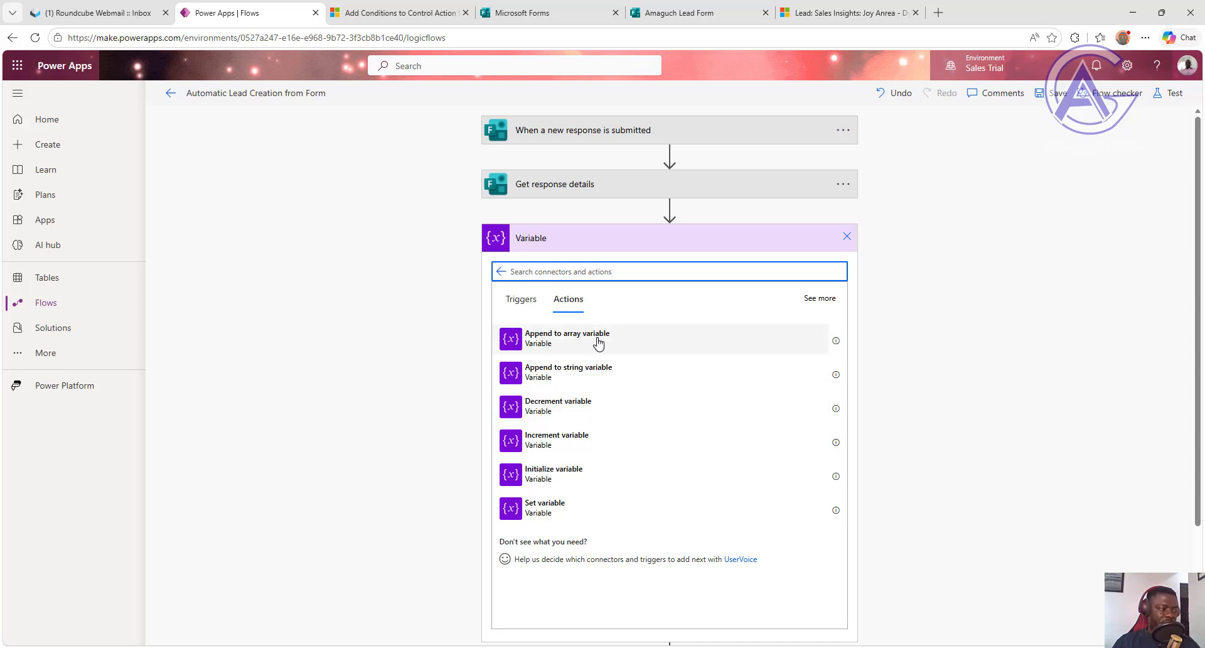
left_click(567, 478)
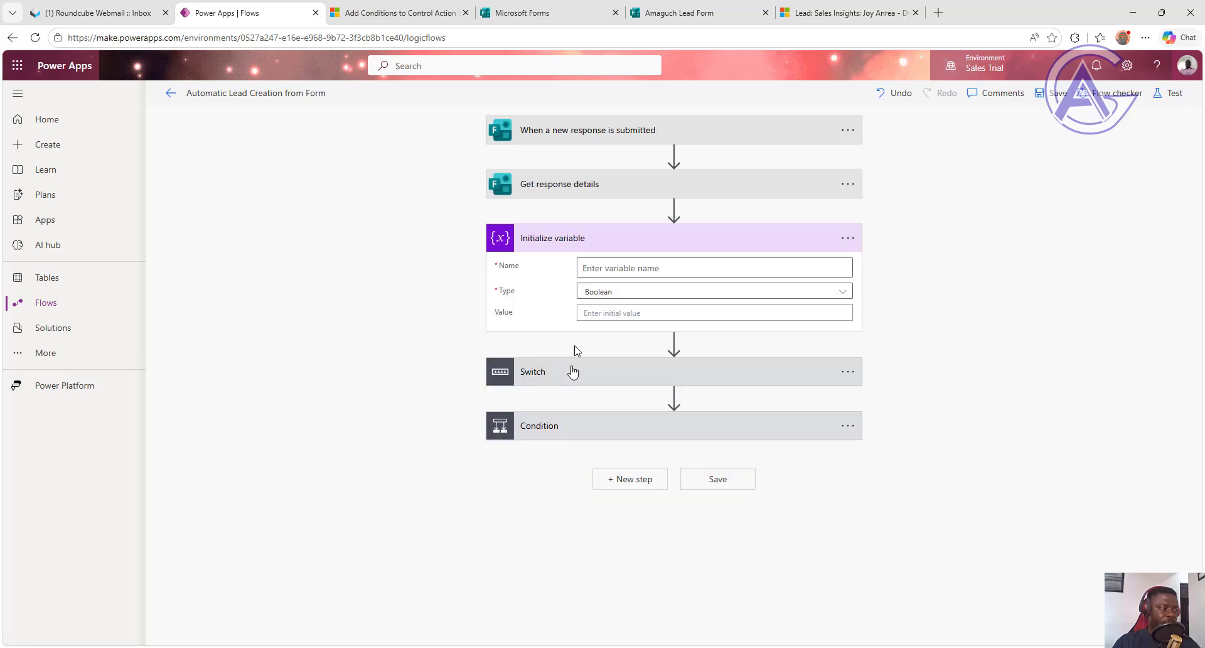
Step: Name the variable "Lead First name" and set its type to String
left_click(621, 263)
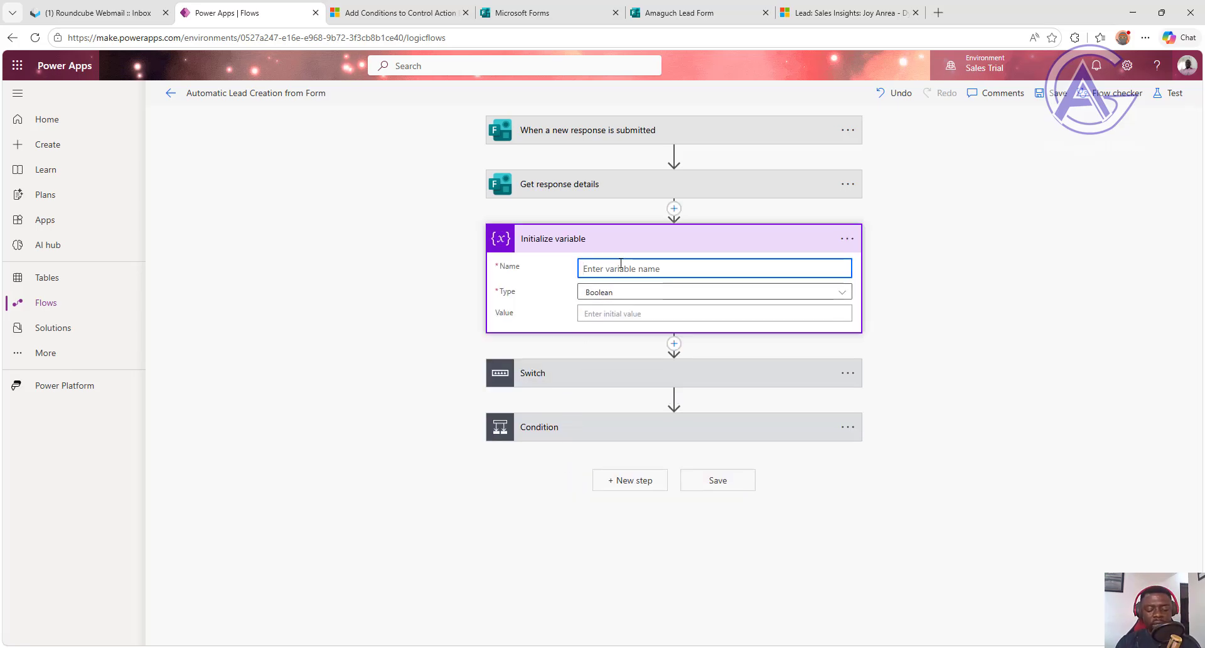
type("Le")
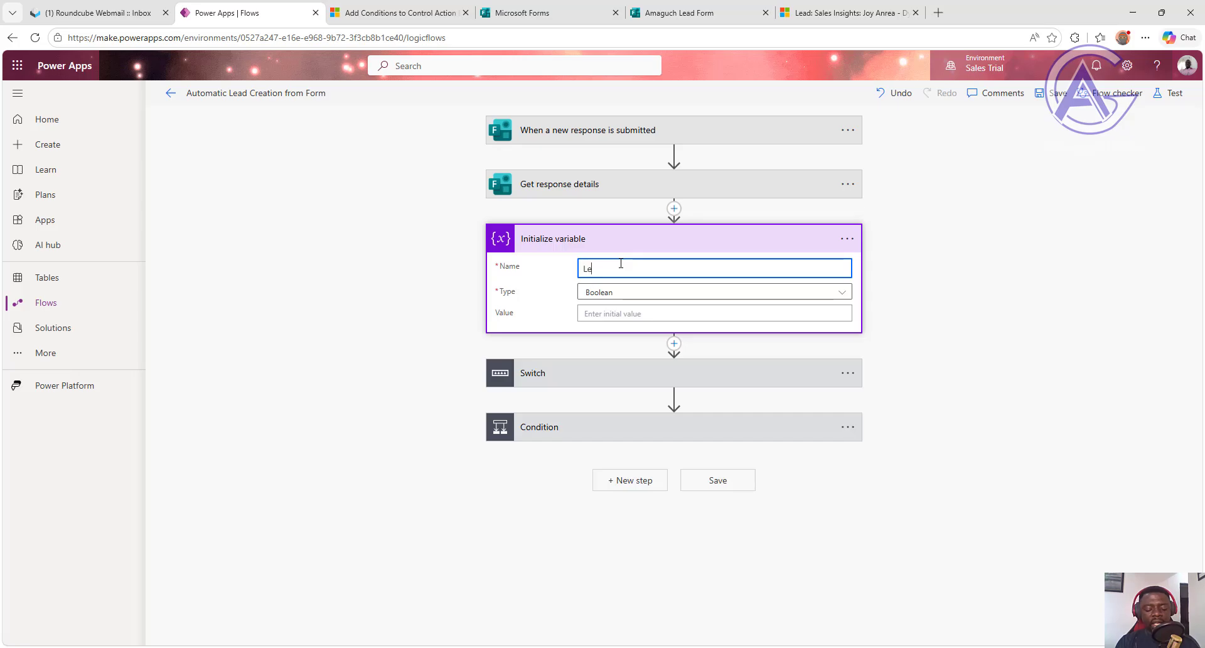
type("ad First name")
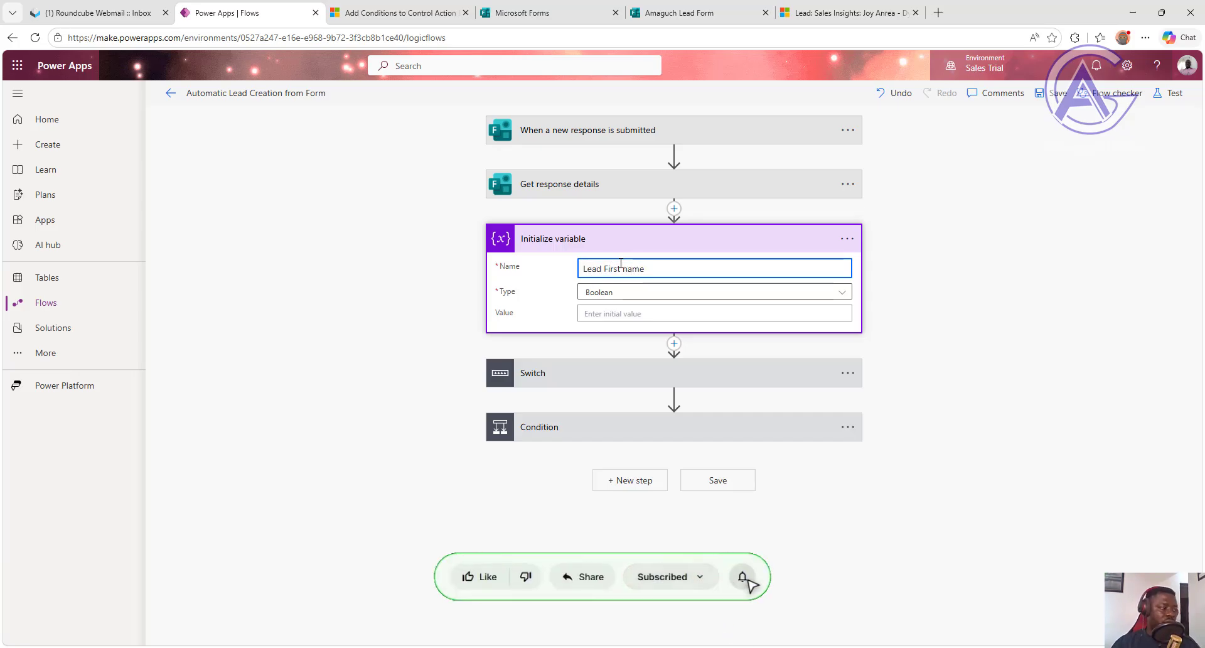
left_click(626, 294)
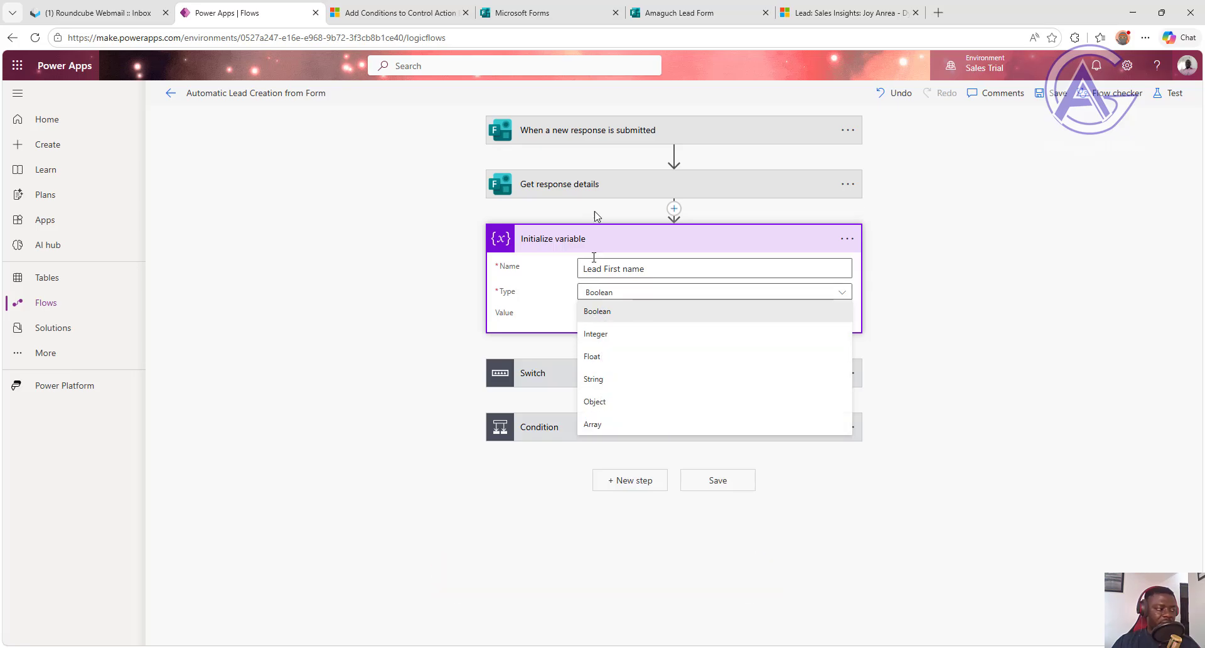
left_click(605, 379)
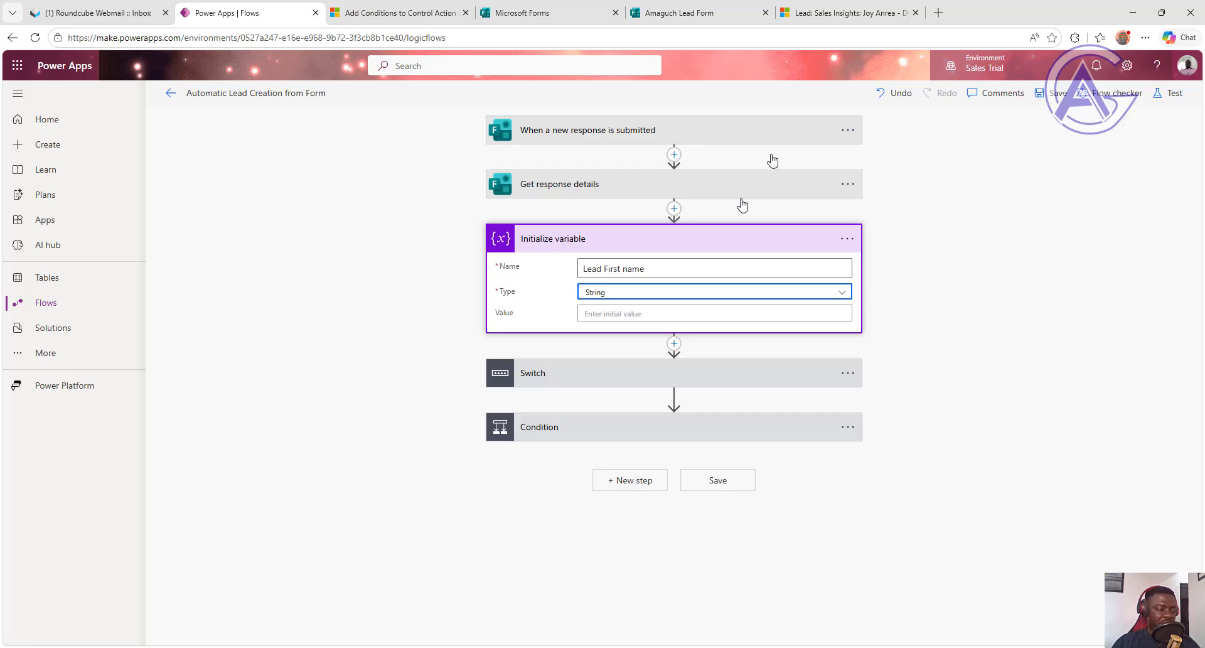
Step: Set the Lead First name variable's value to the First Name dynamic content from Get response details
left_click(665, 308)
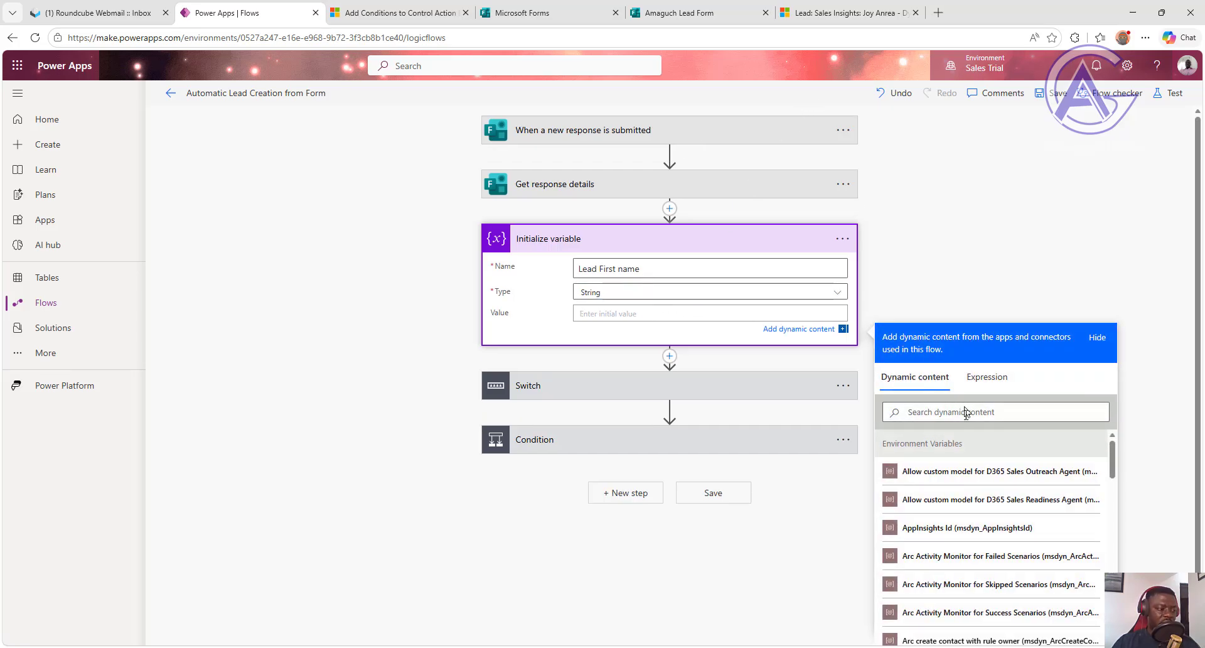
left_click(957, 413)
type("fi")
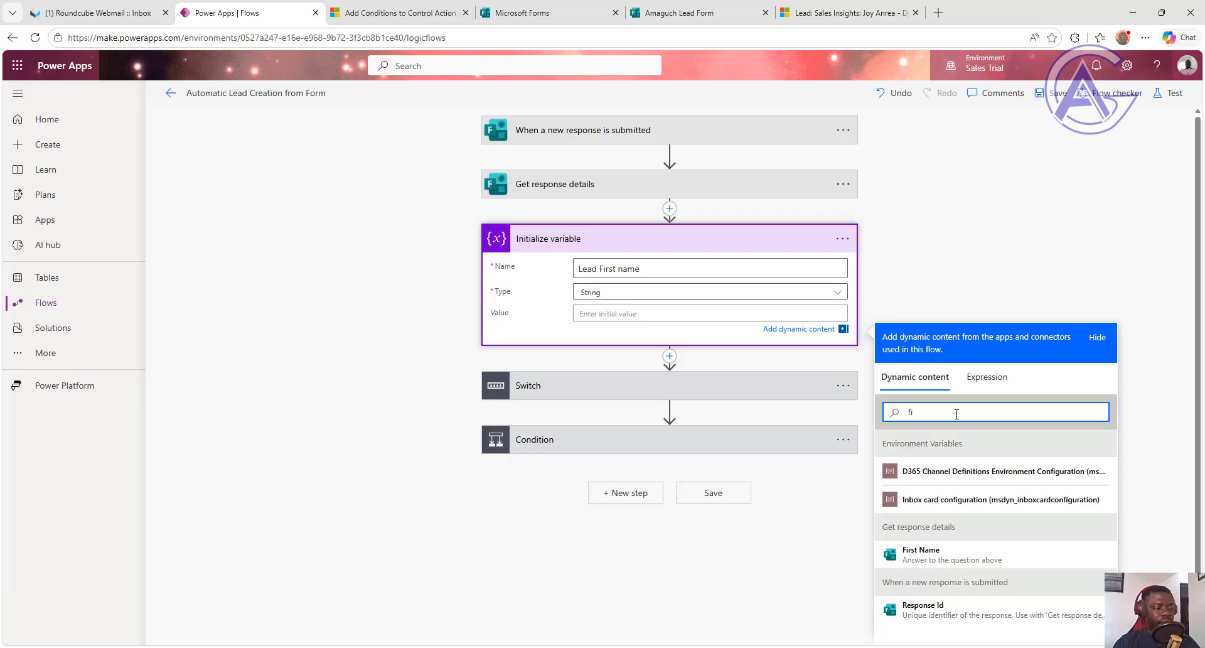
left_click(955, 554)
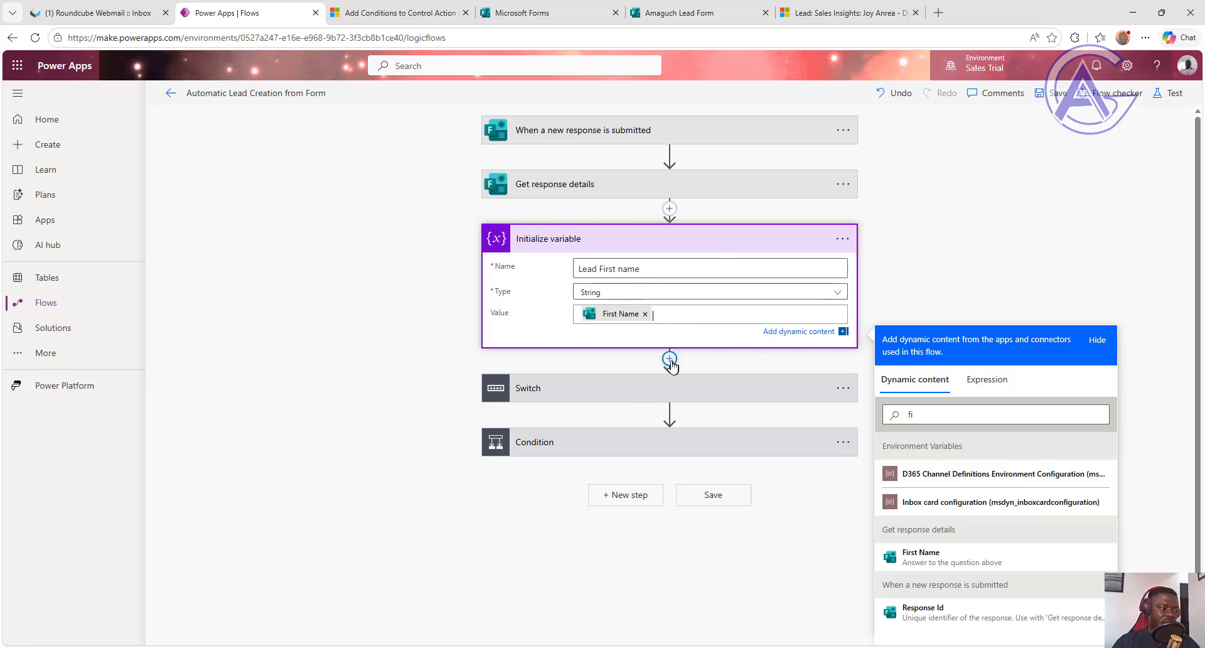
Step: Insert a second Initialize variable action between the first one and the Switch
left_click(669, 358)
left_click(667, 377)
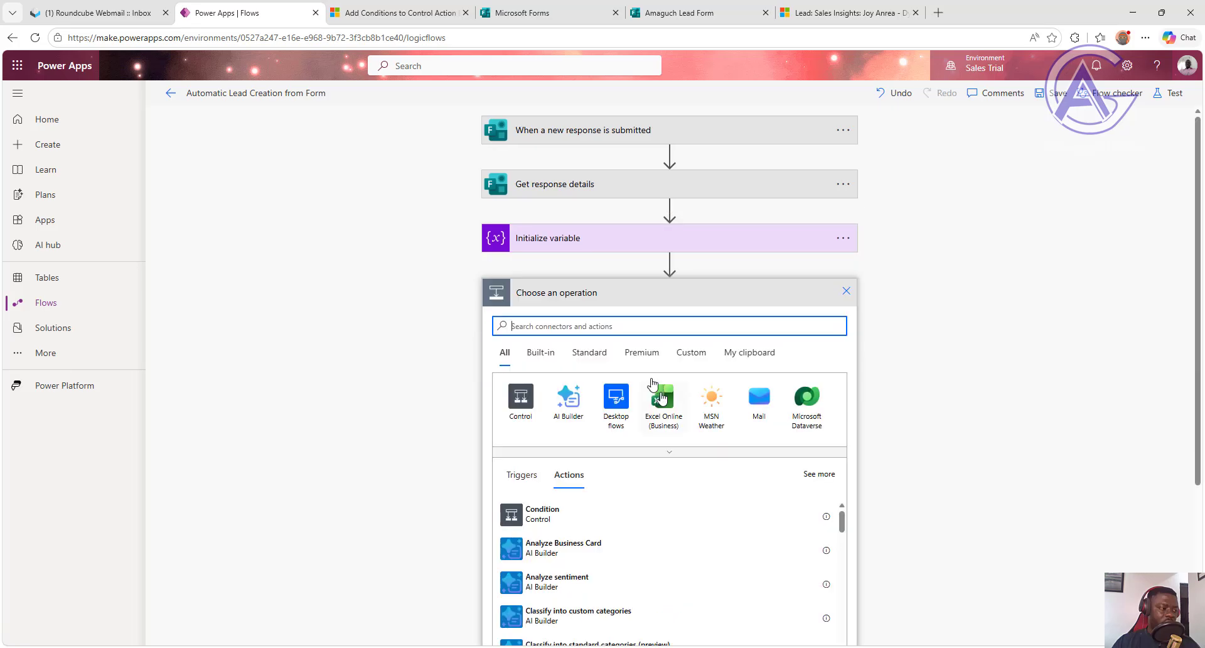
type("initi")
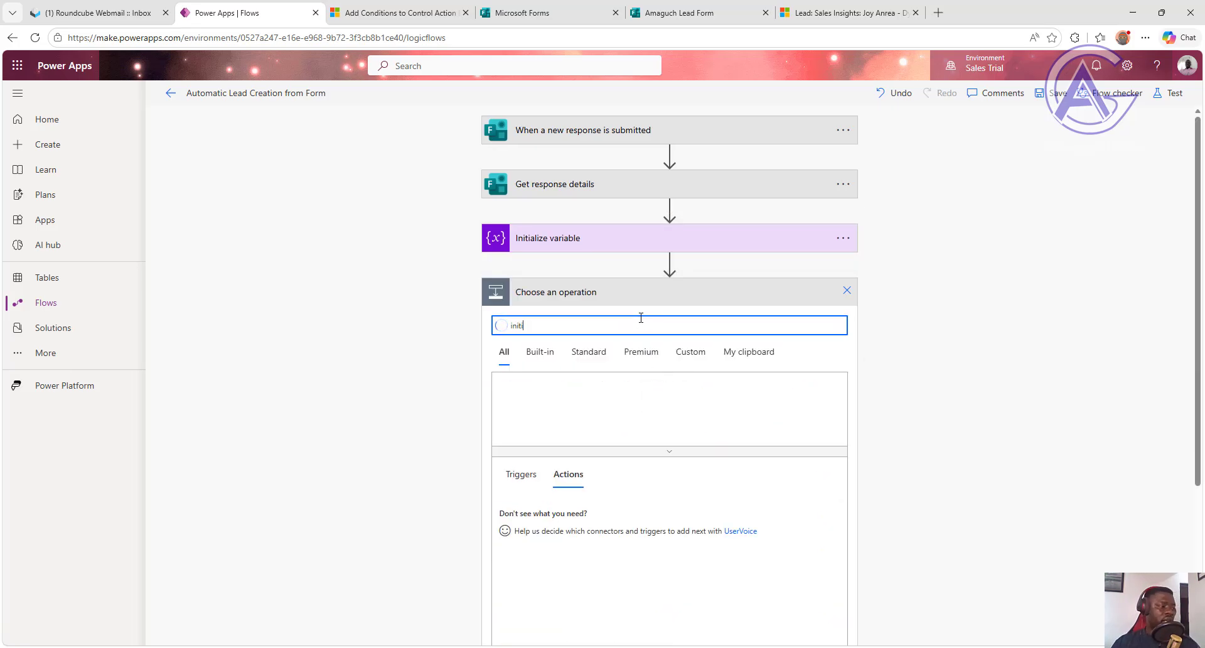
left_click(521, 407)
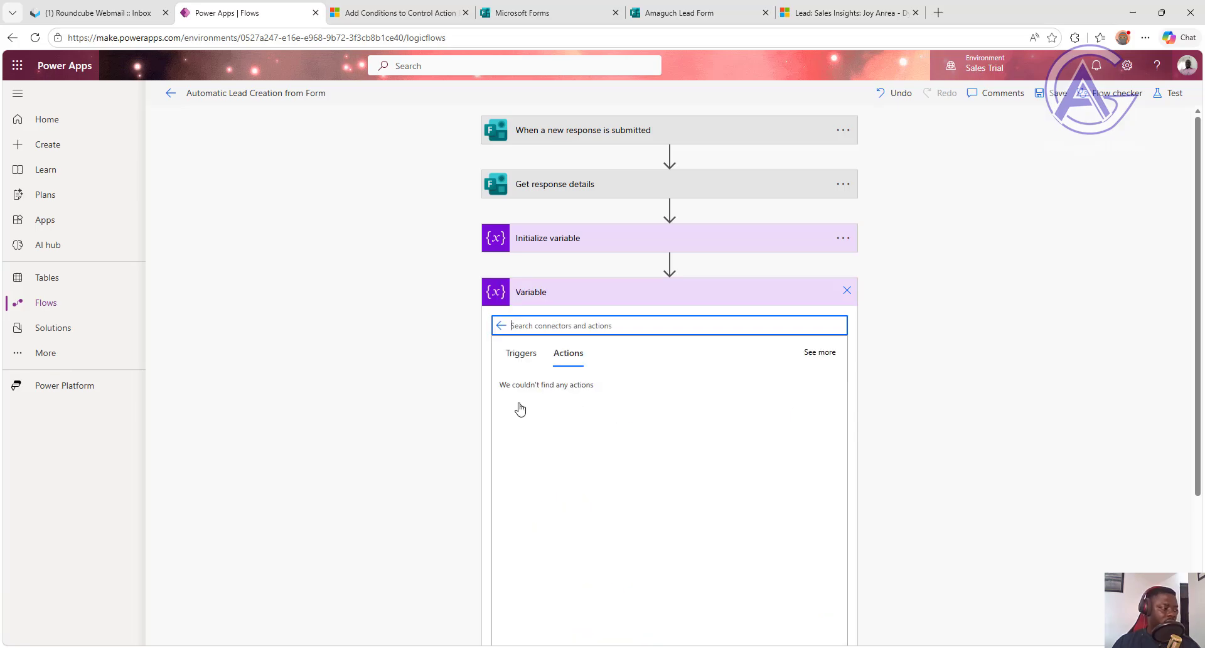
left_click(573, 531)
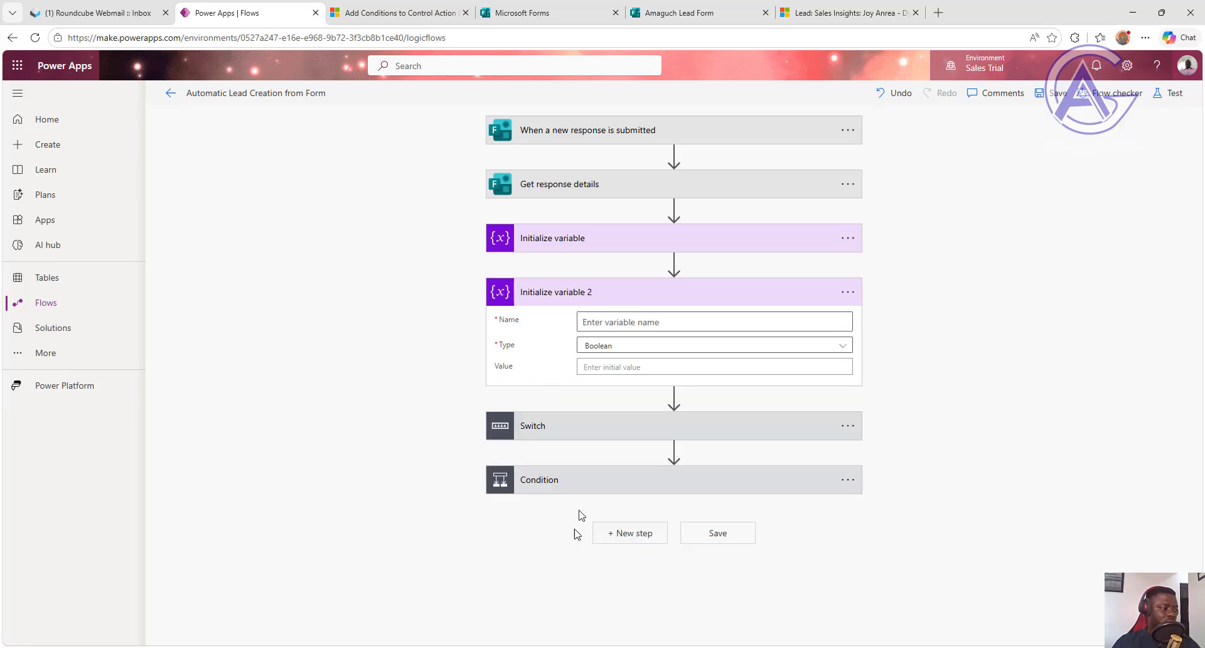
Step: Name the second variable "Last Name", set its type to String, and collapse its card
left_click(617, 323)
type("Last Name")
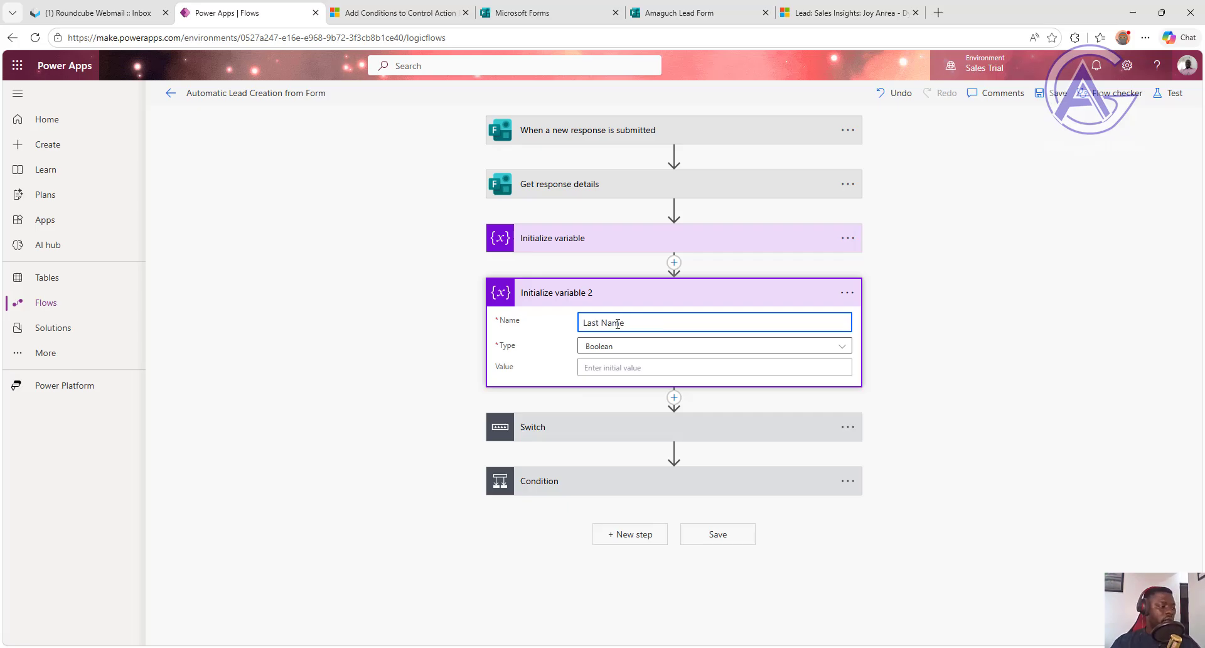
left_click(613, 346)
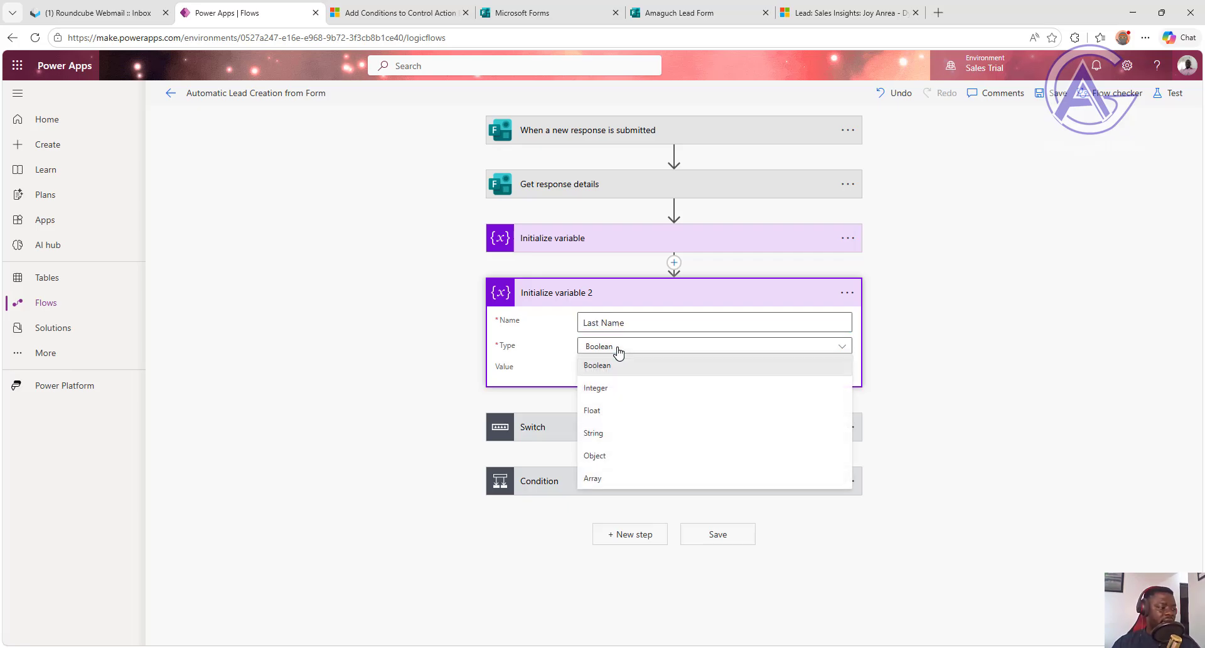
left_click(613, 433)
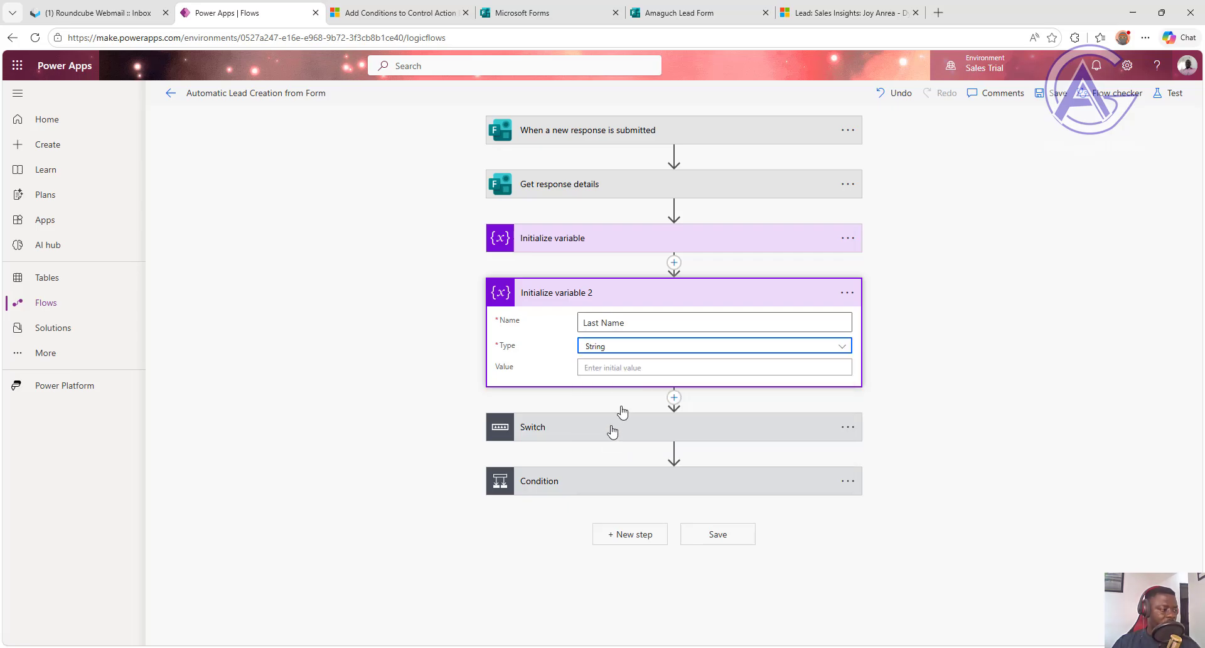
left_click(657, 284)
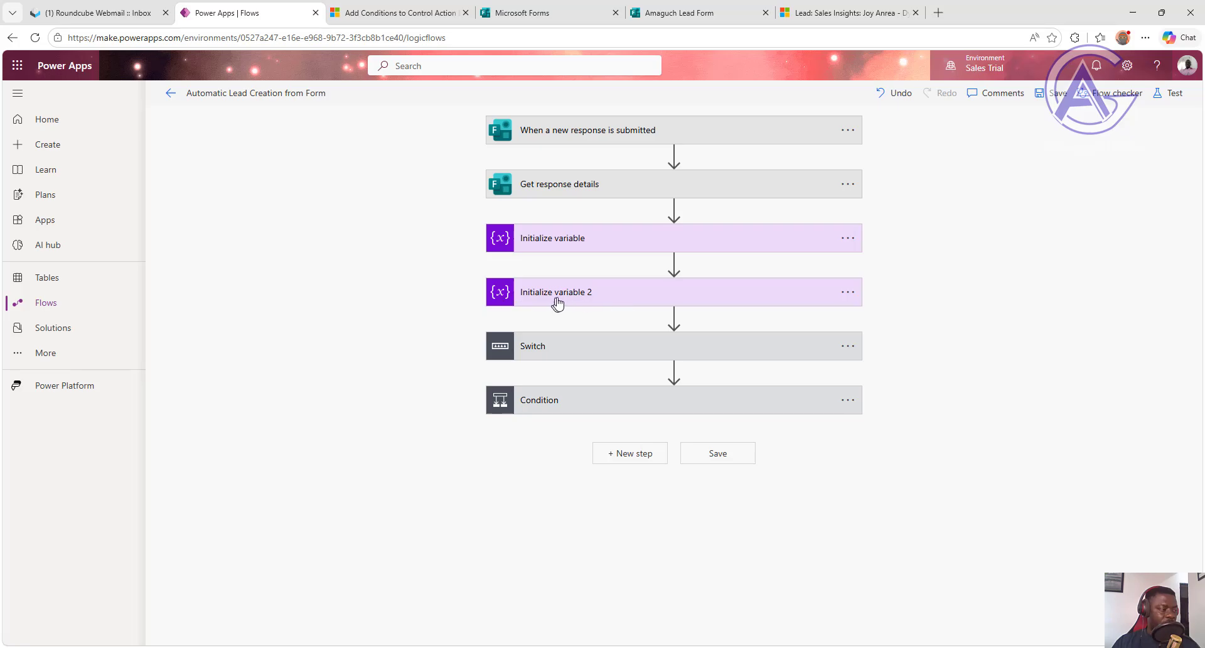
Step: Add a Set variable action to the Switch's first case, the one that equals Immediate
left_click(587, 358)
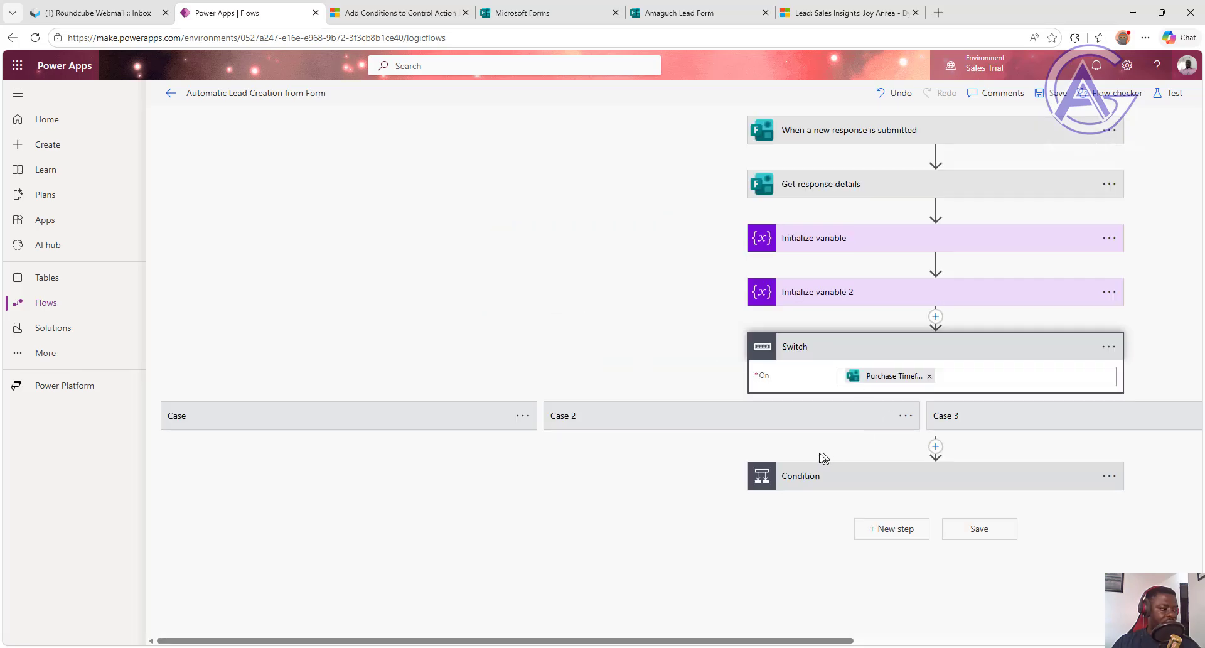
left_click(427, 415)
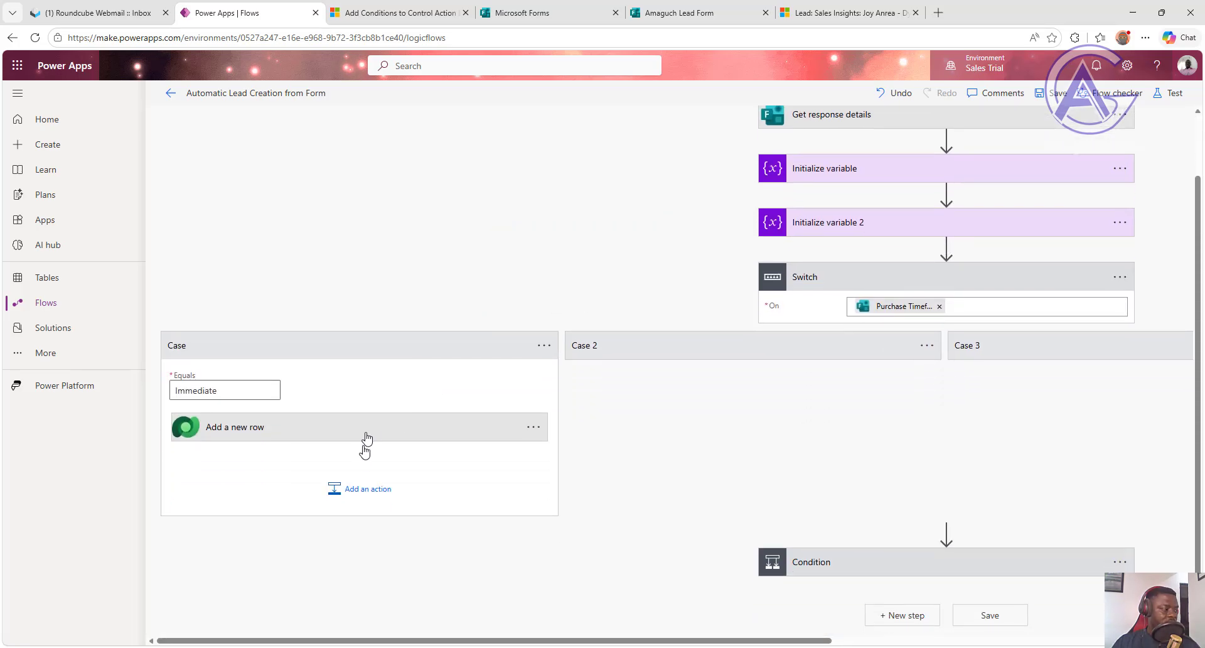
left_click(351, 489)
scroll(397, 481, "down", 2)
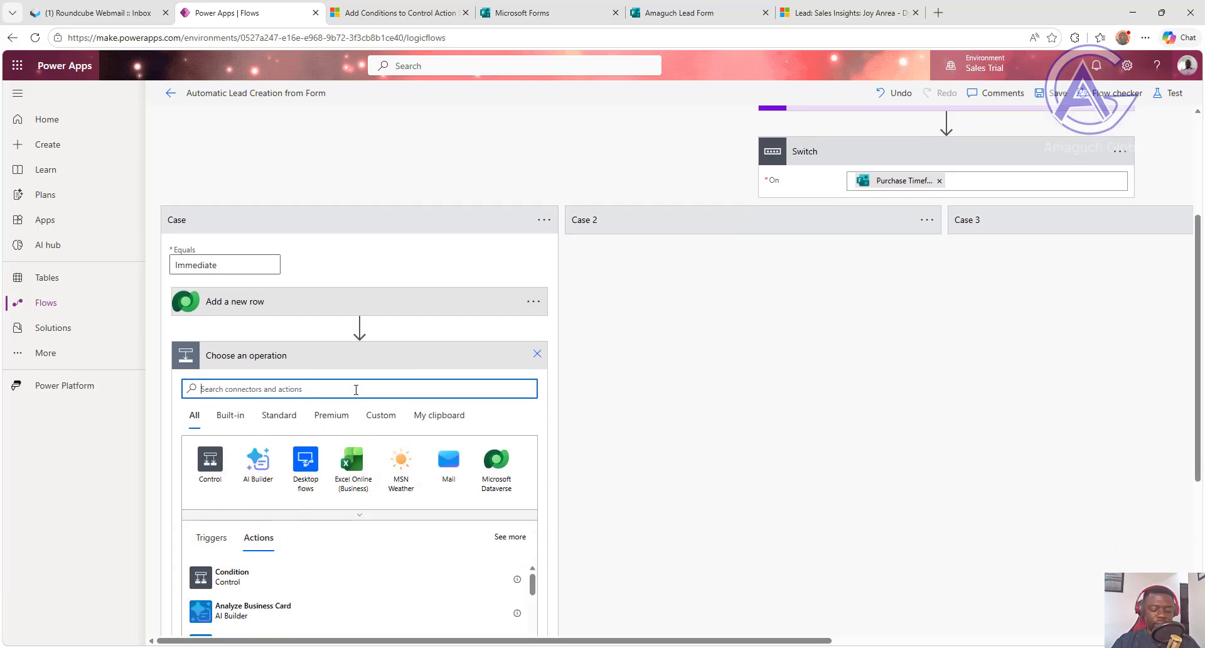
type("et variable")
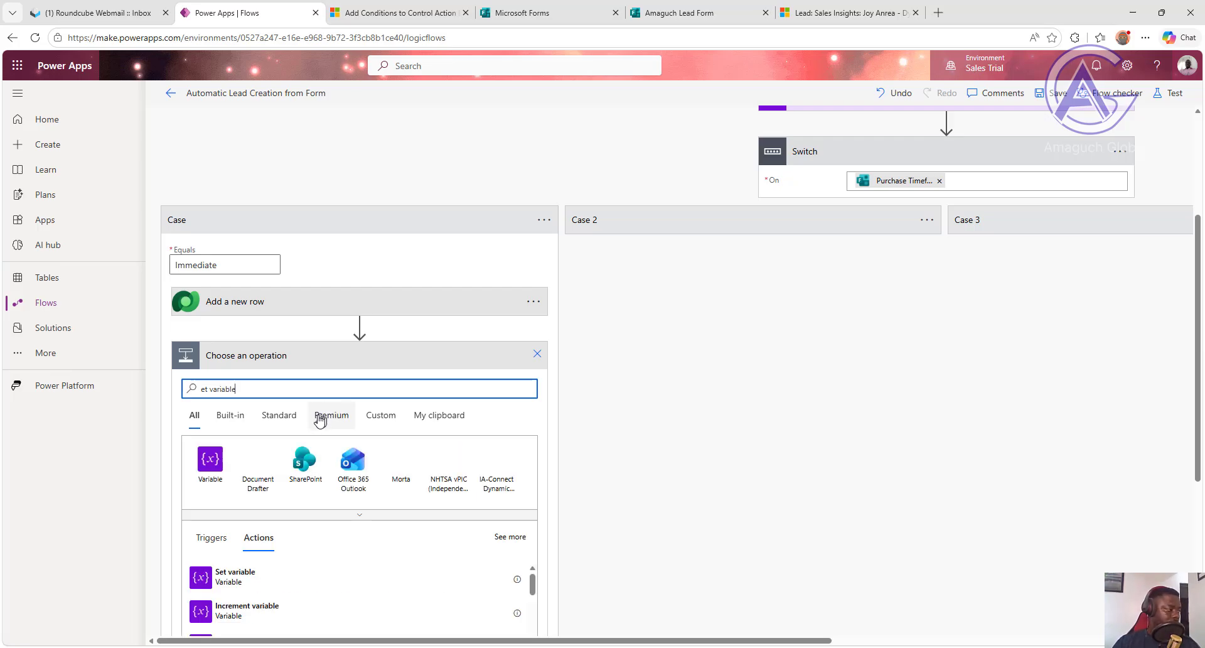
left_click(256, 572)
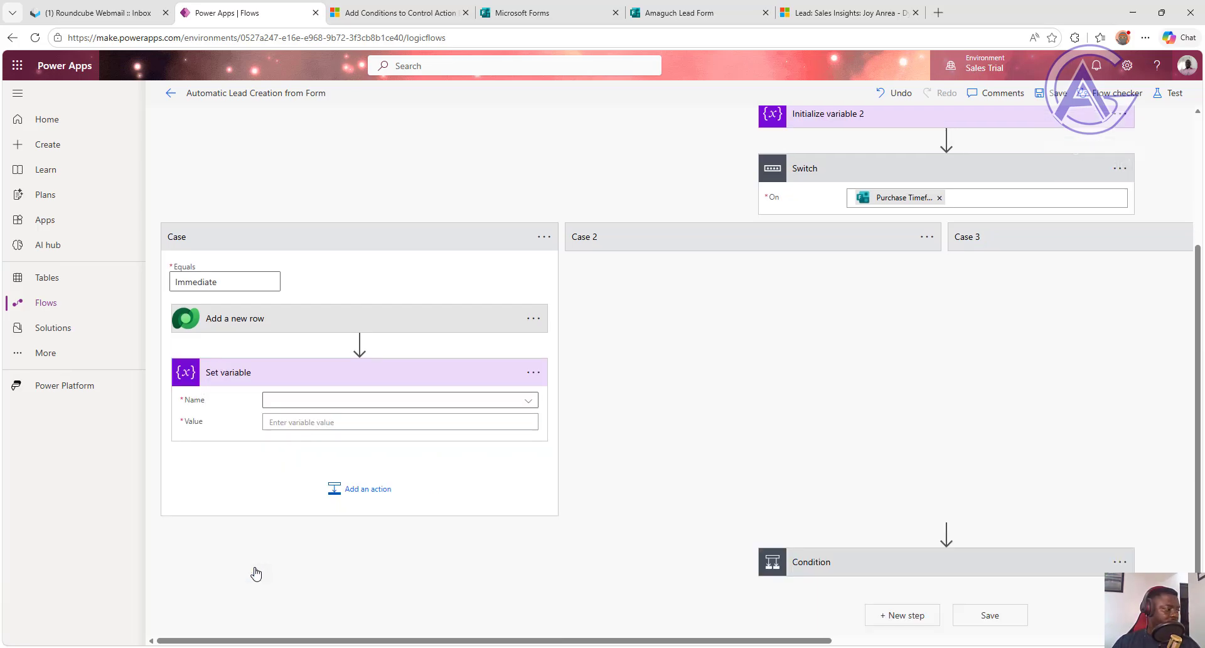
Step: Configure Set variable to assign the Last Name answer from Get response details to the Last Name variable
left_click(527, 402)
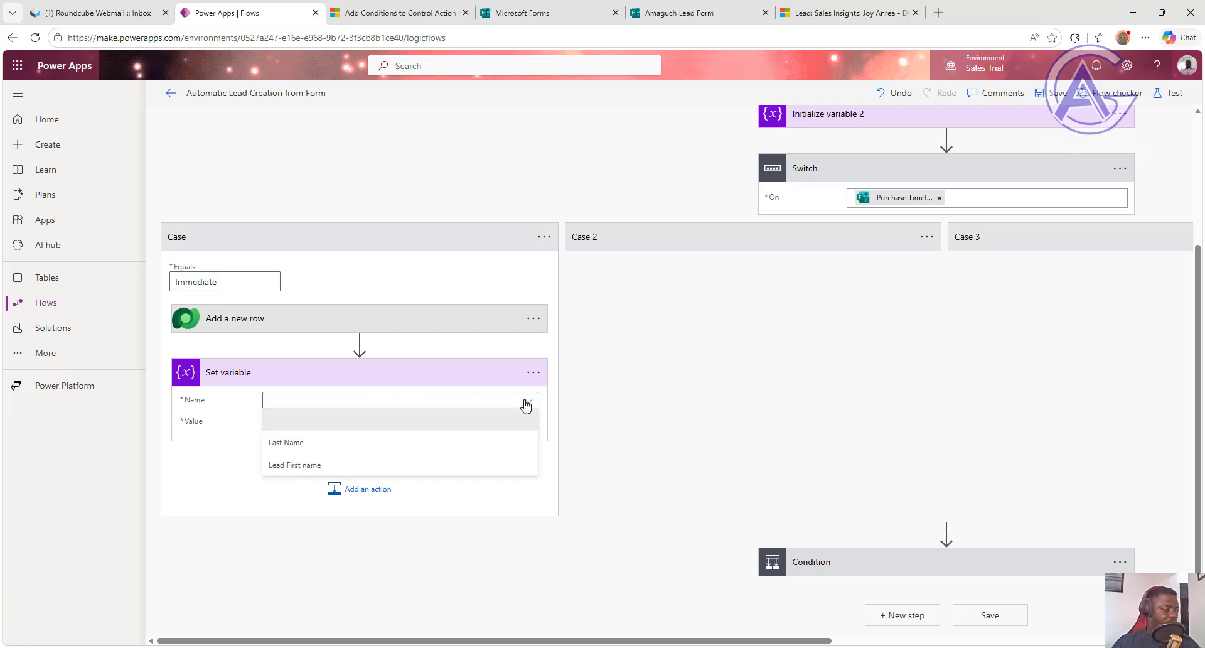
left_click(317, 442)
left_click(315, 422)
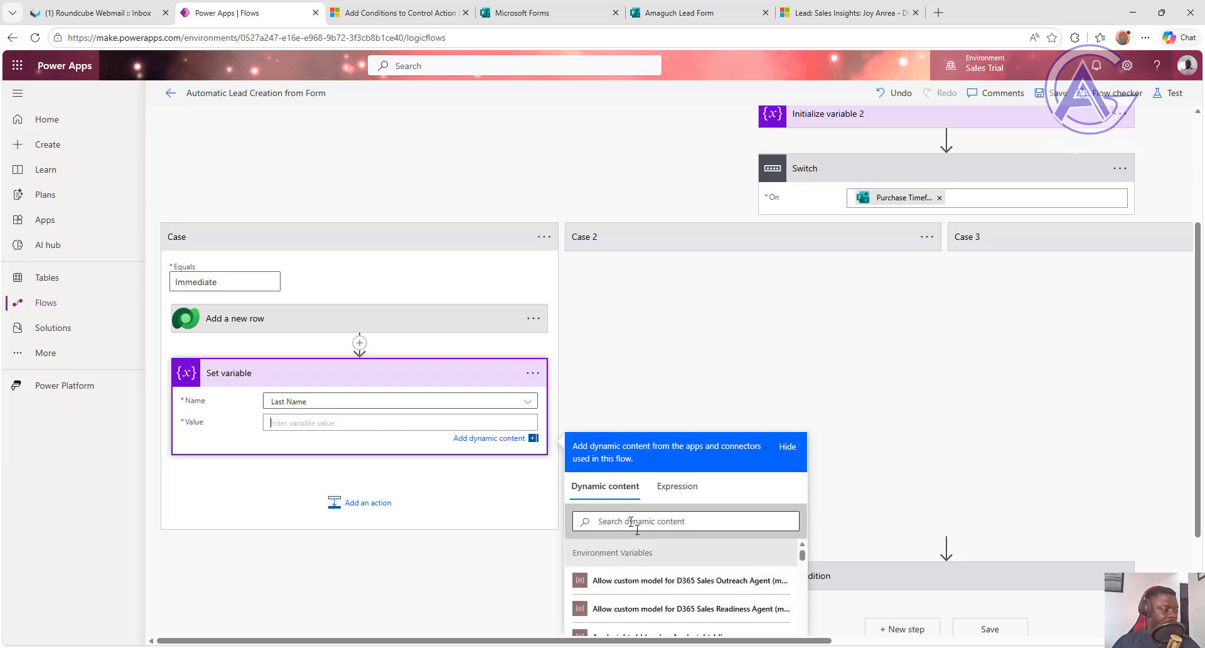
left_click(635, 518)
type("last")
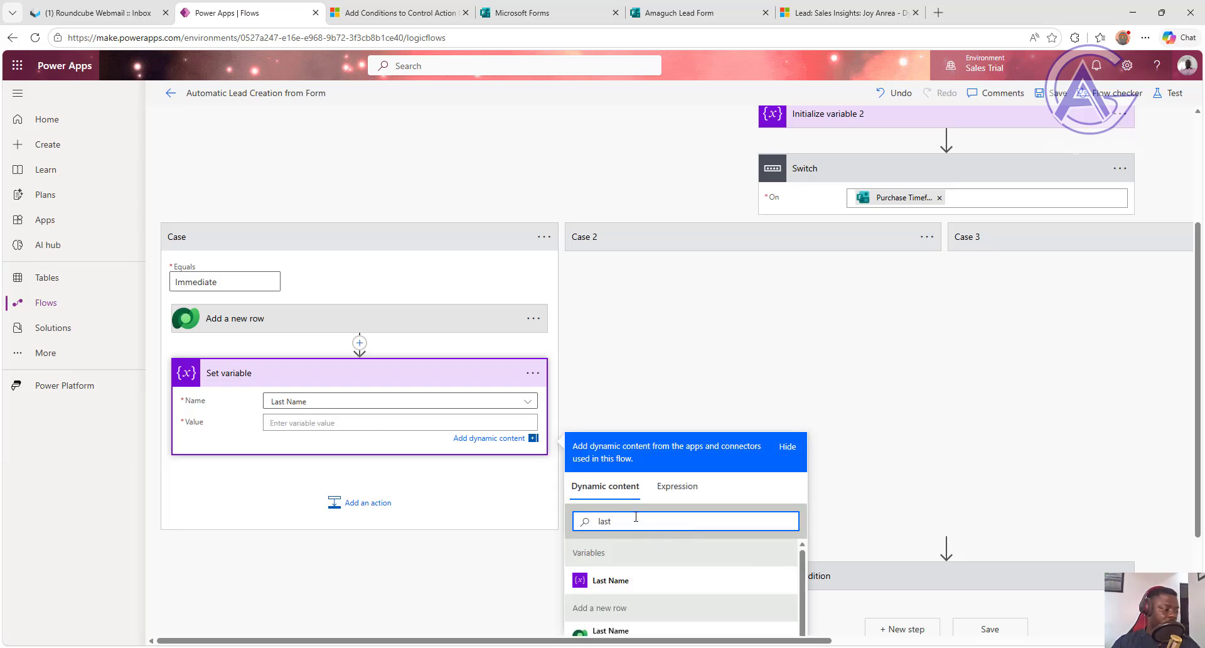
scroll(645, 573, "down", 2)
scroll(646, 574, "up", 2)
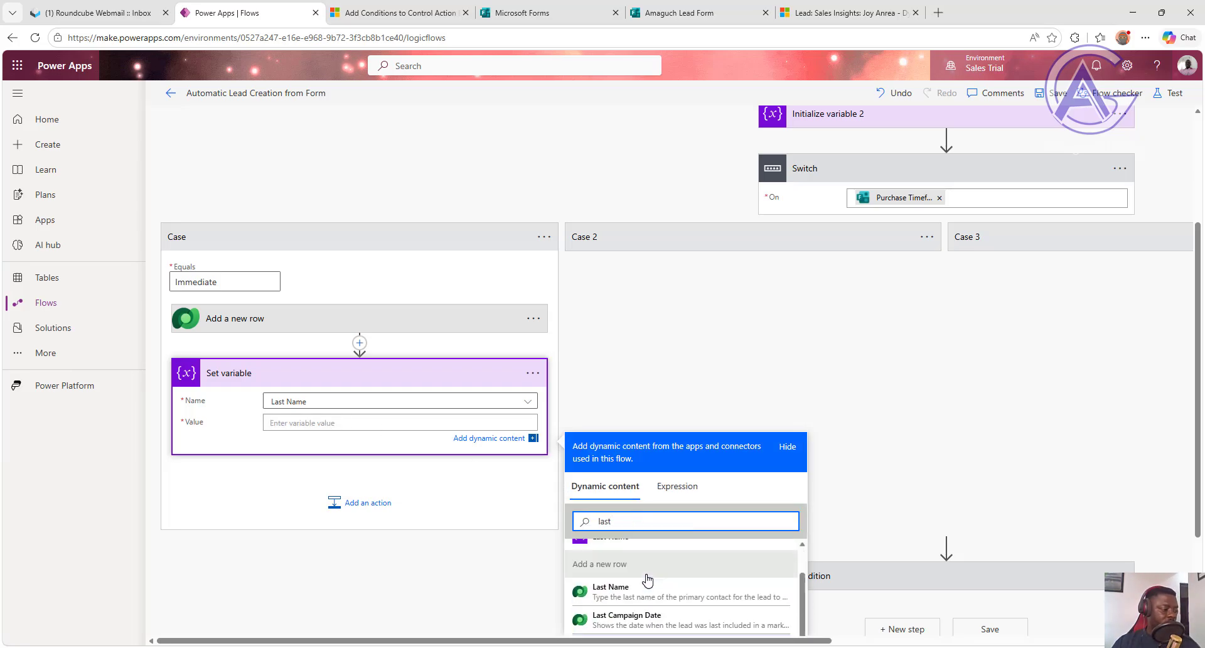
scroll(703, 568, "down", 10)
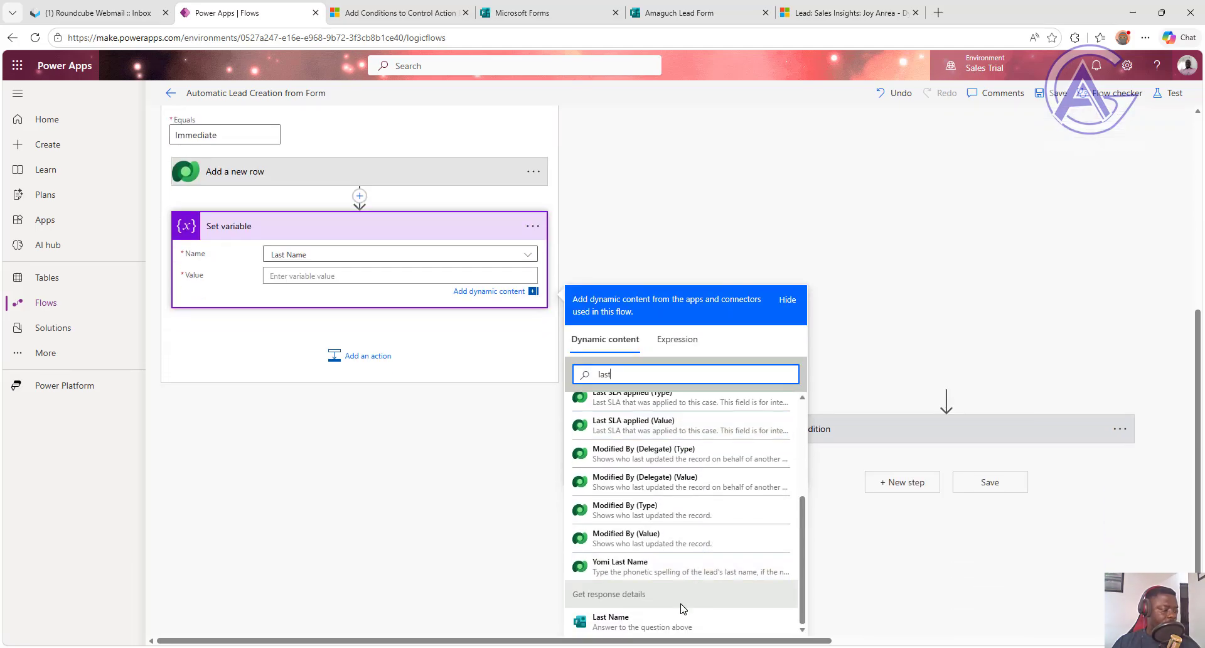
left_click(667, 625)
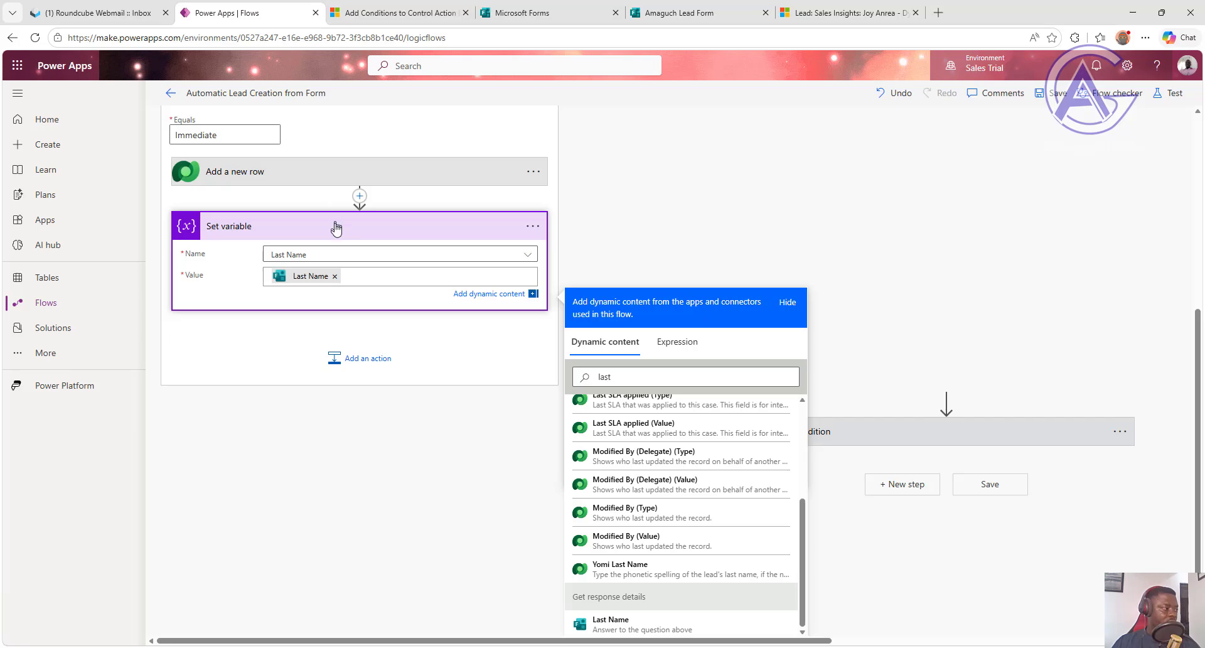
Step: Place Set variable before Add a new row, and replace the row's Last Name value with the Last Name variable
left_click_drag(334, 226, 342, 462)
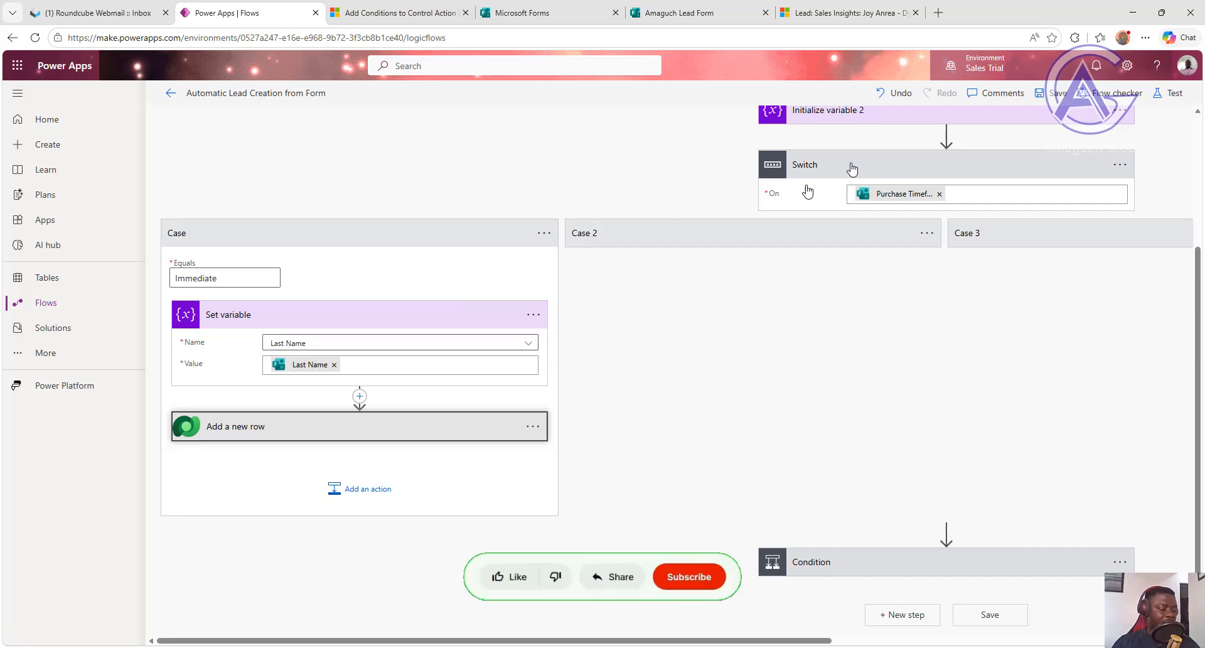
left_click(305, 433)
scroll(333, 377, "down", 3)
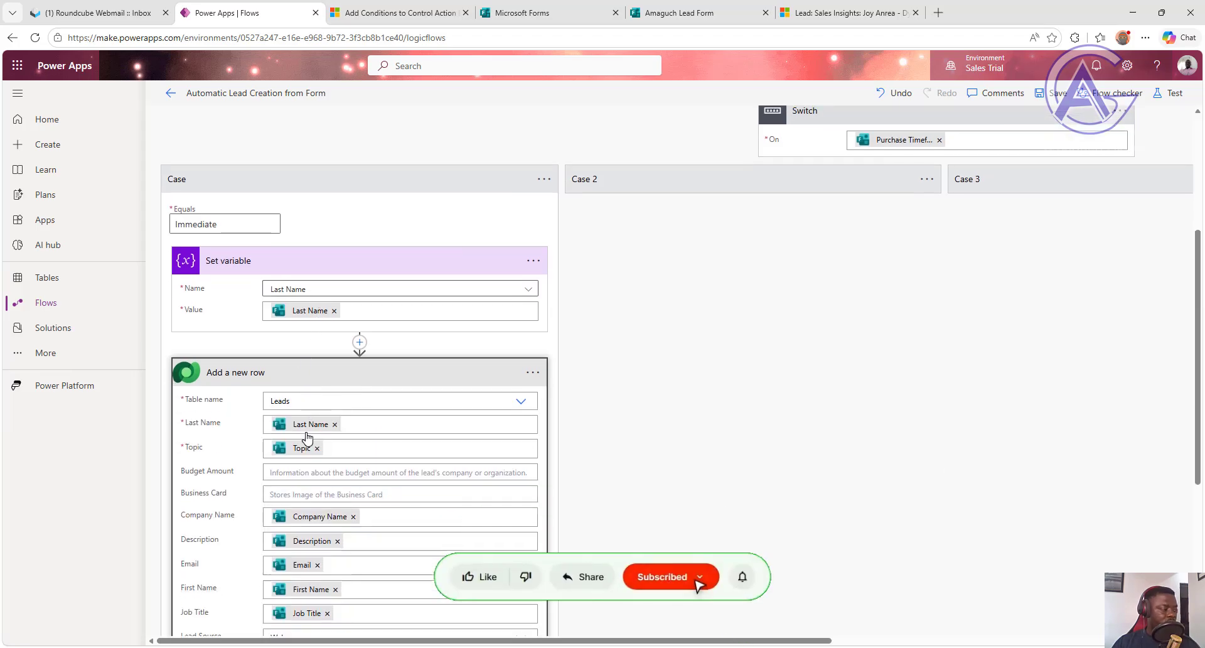
left_click(335, 290)
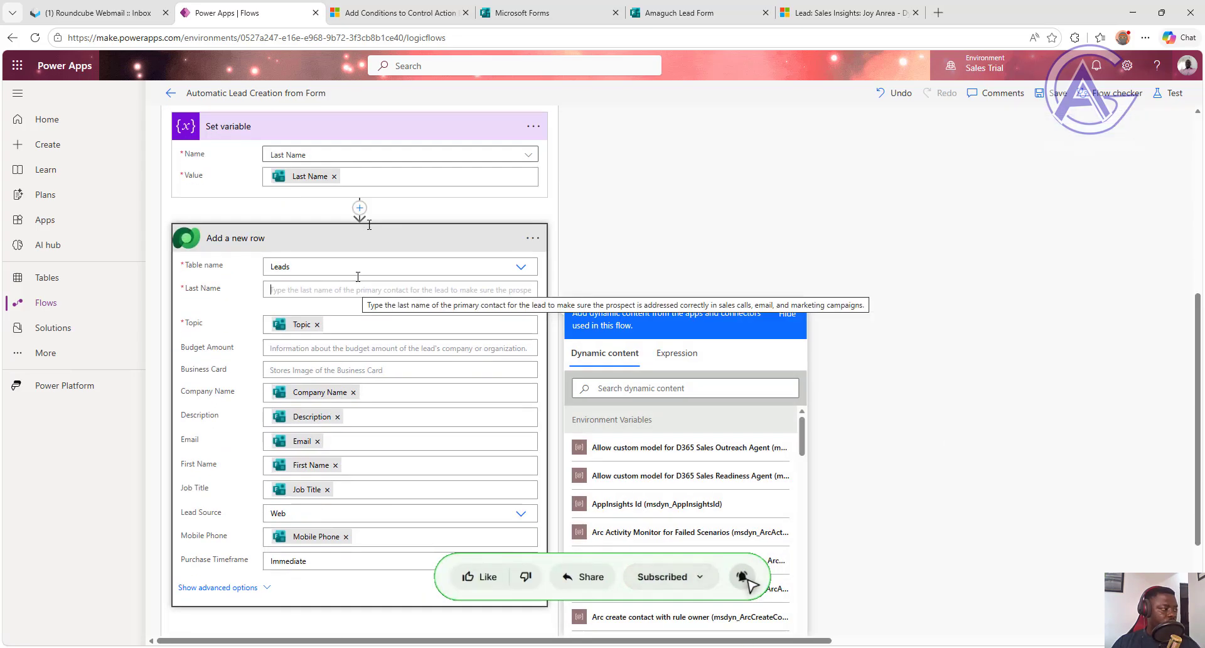
left_click(643, 390)
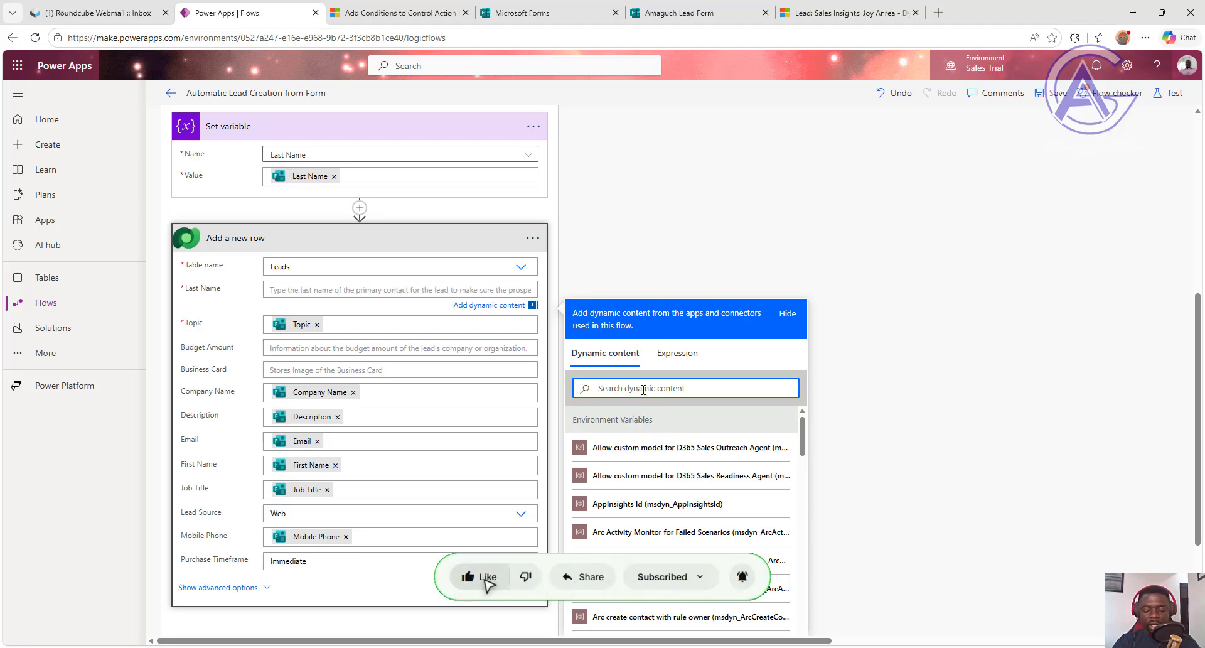
type("last na")
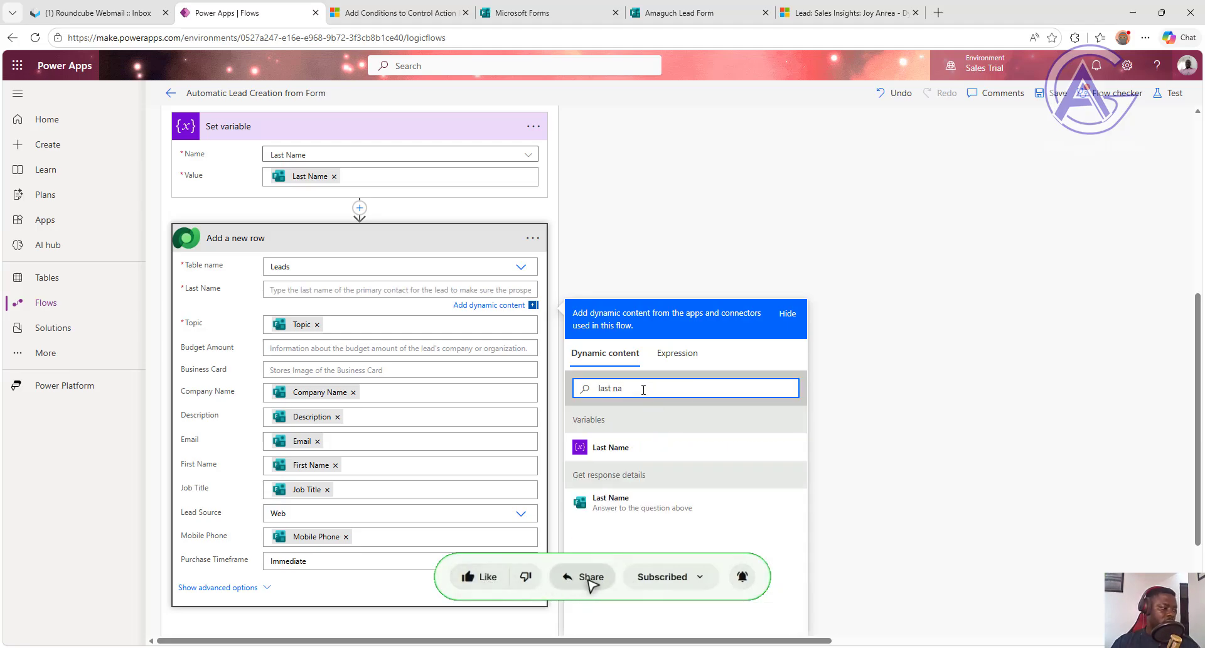
left_click(619, 448)
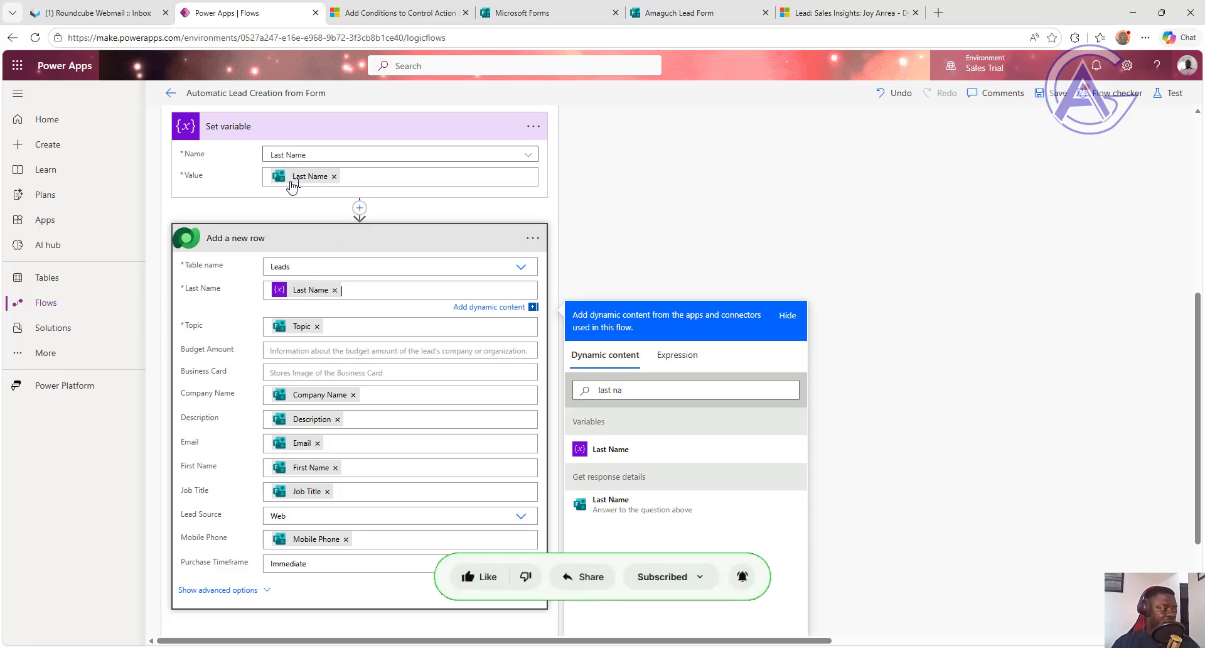
Step: Replace the First Name value in Add a new row with the Lead First name variable and save the flow
scroll(616, 245, "up", 6)
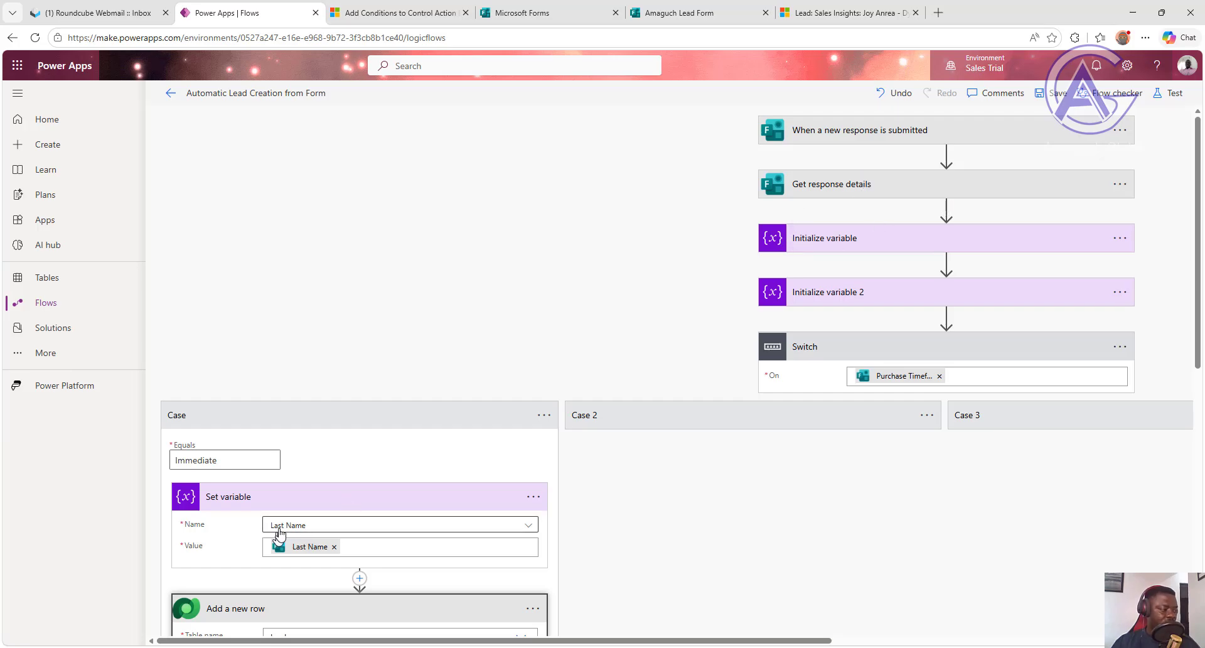
scroll(284, 530, "down", 3)
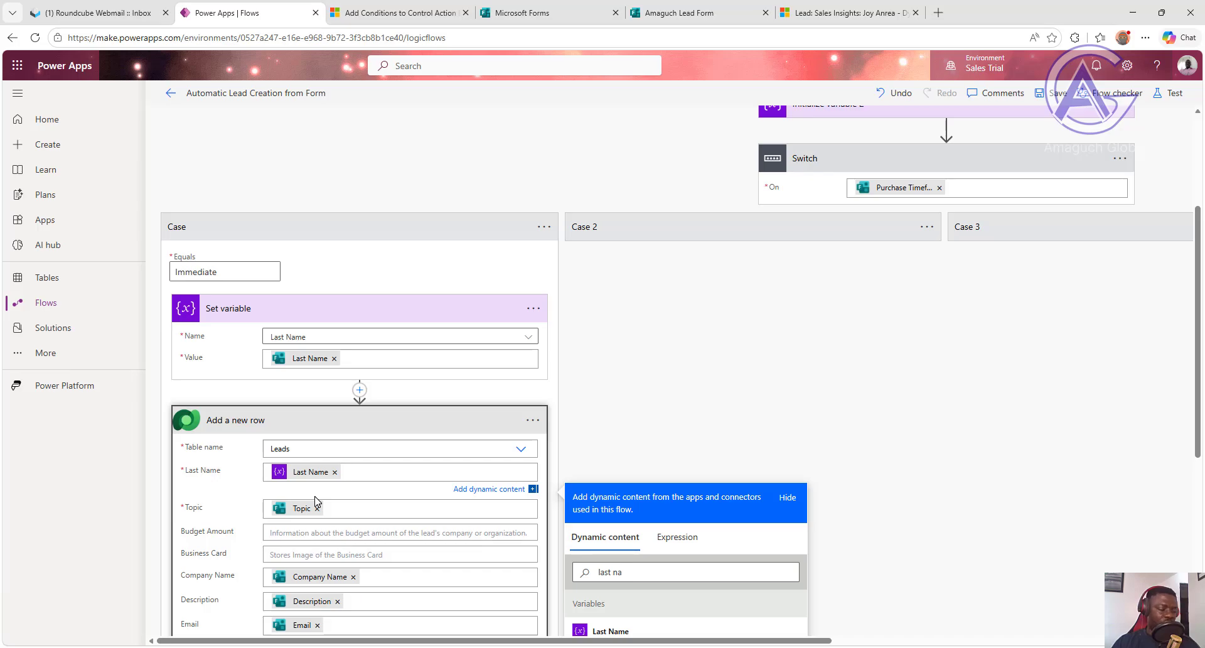
scroll(323, 505, "down", 3)
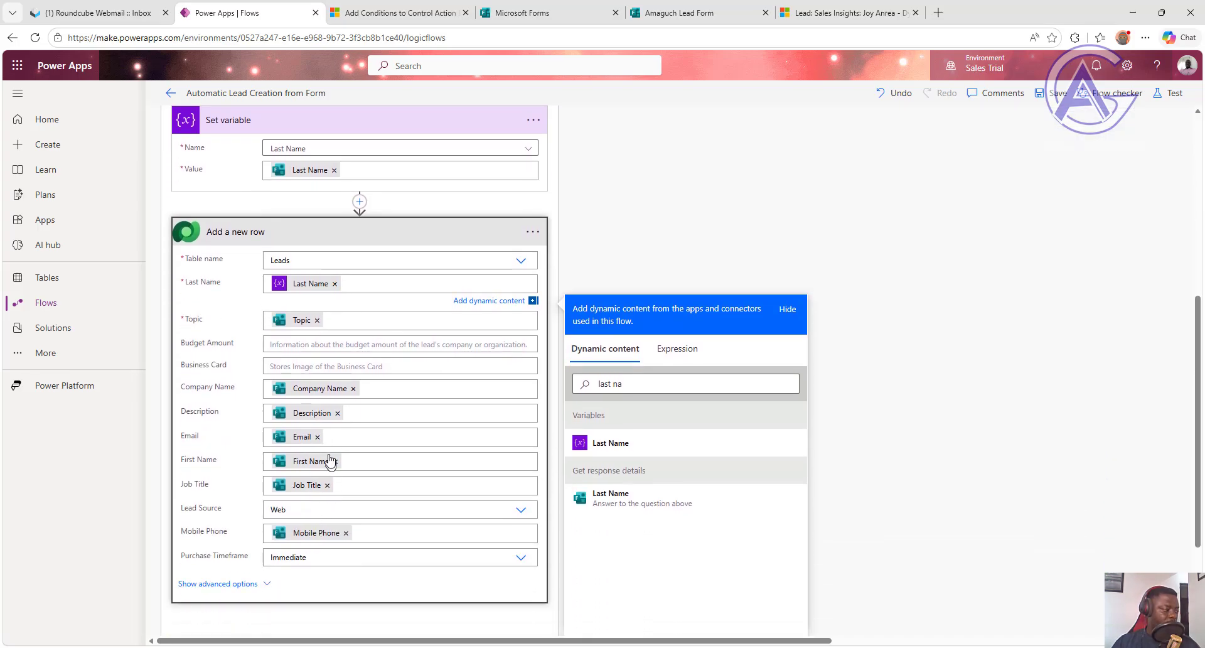
left_click(335, 462)
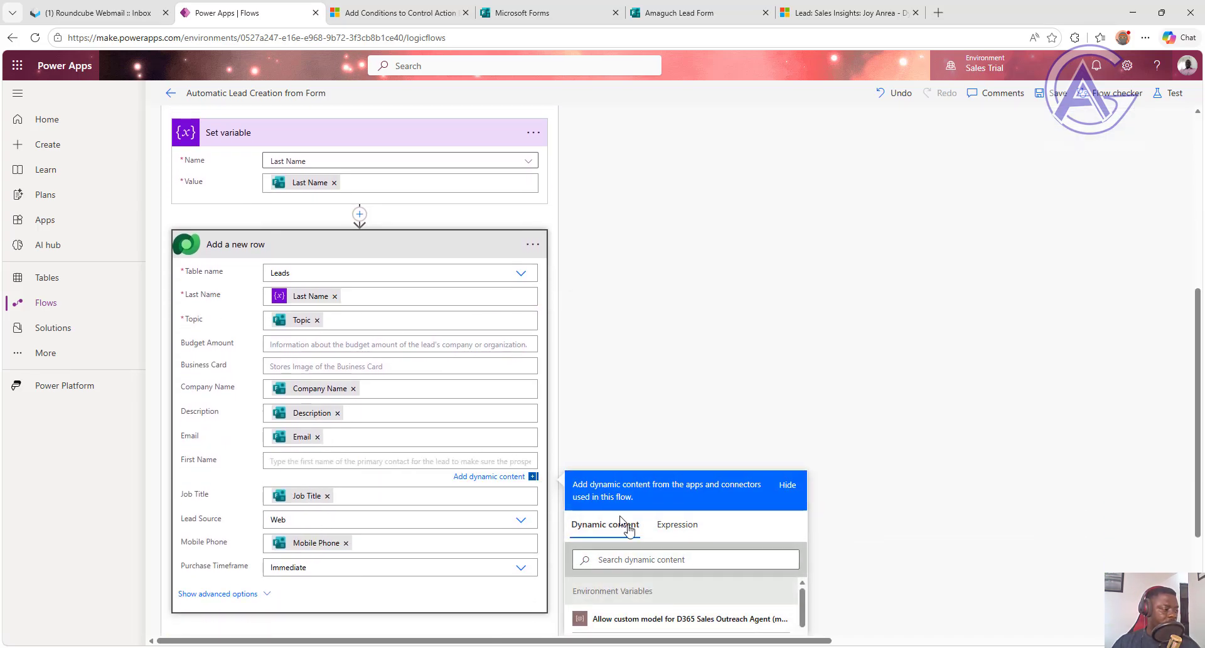
scroll(641, 509, "down", 2)
left_click(628, 433)
type("first")
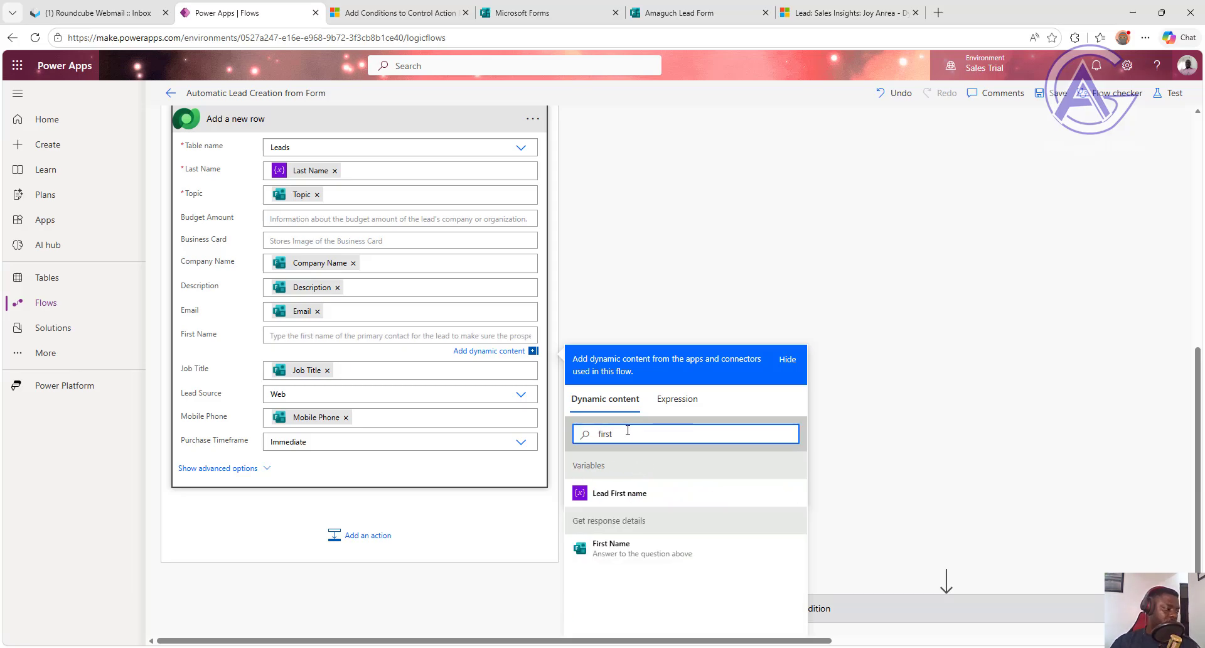
left_click(640, 495)
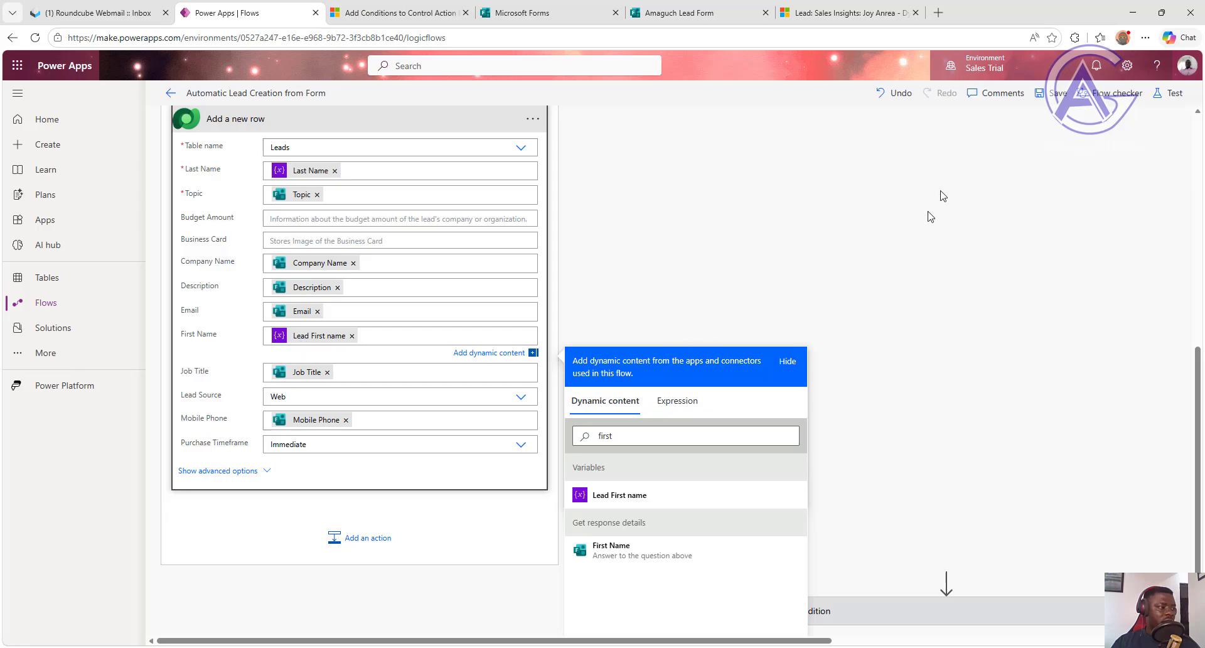
left_click(1057, 94)
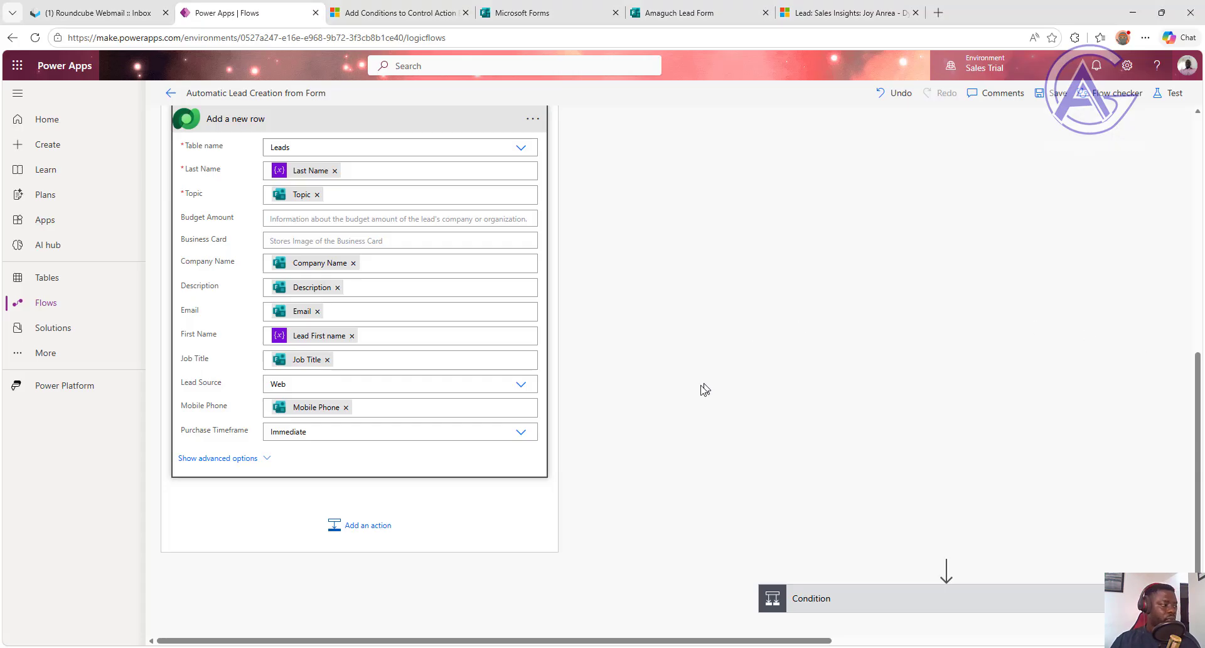
scroll(684, 392, "up", 5)
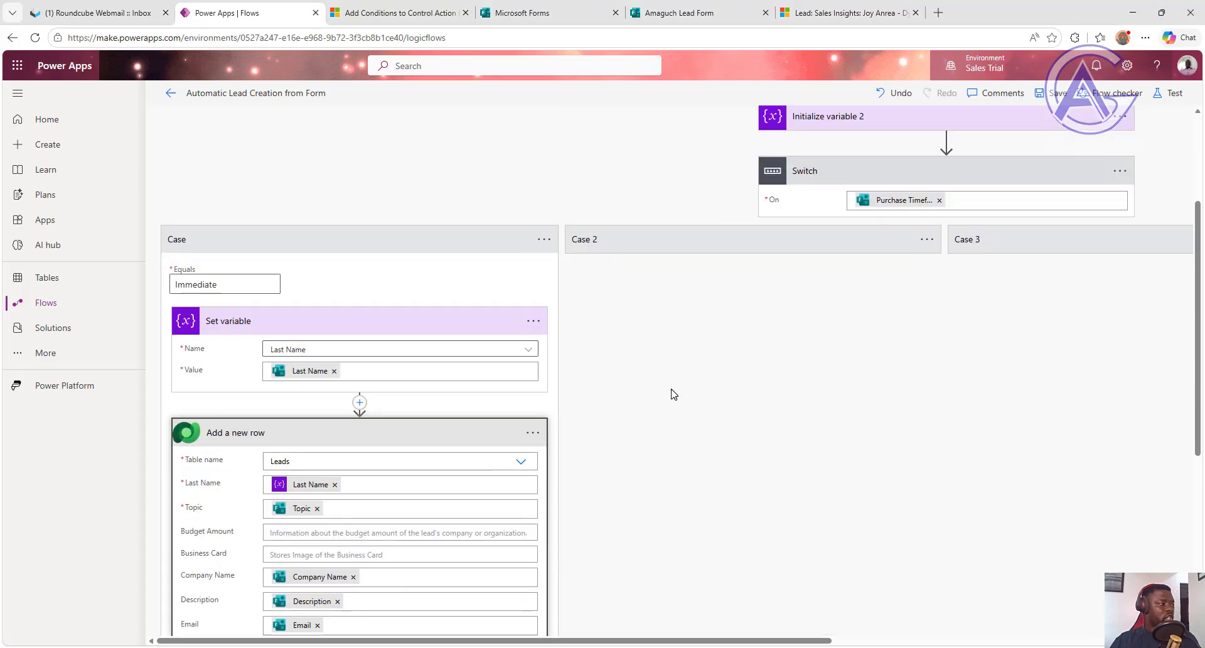
left_click(376, 433)
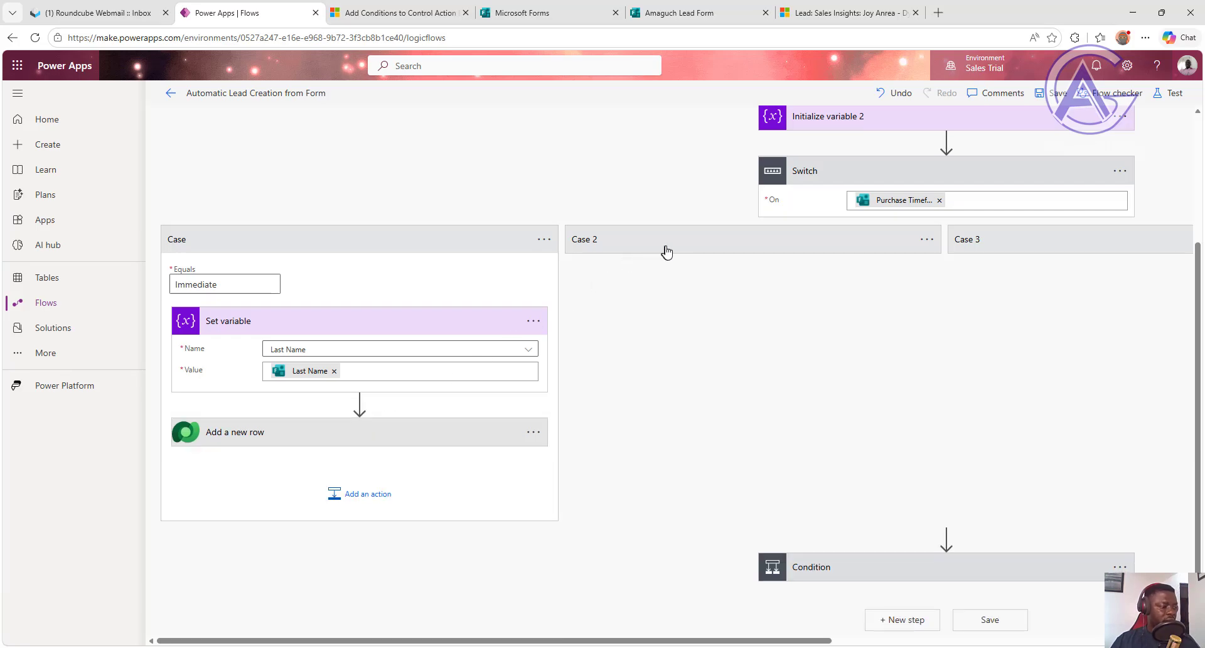
left_click(440, 237)
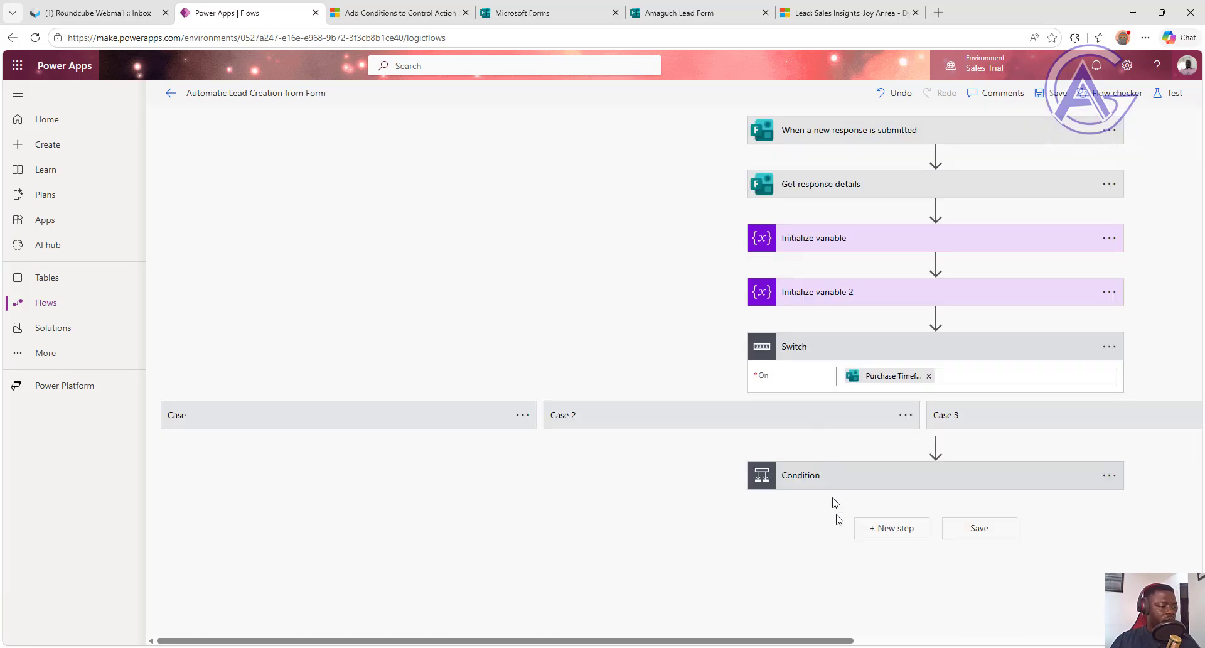
left_click(890, 532)
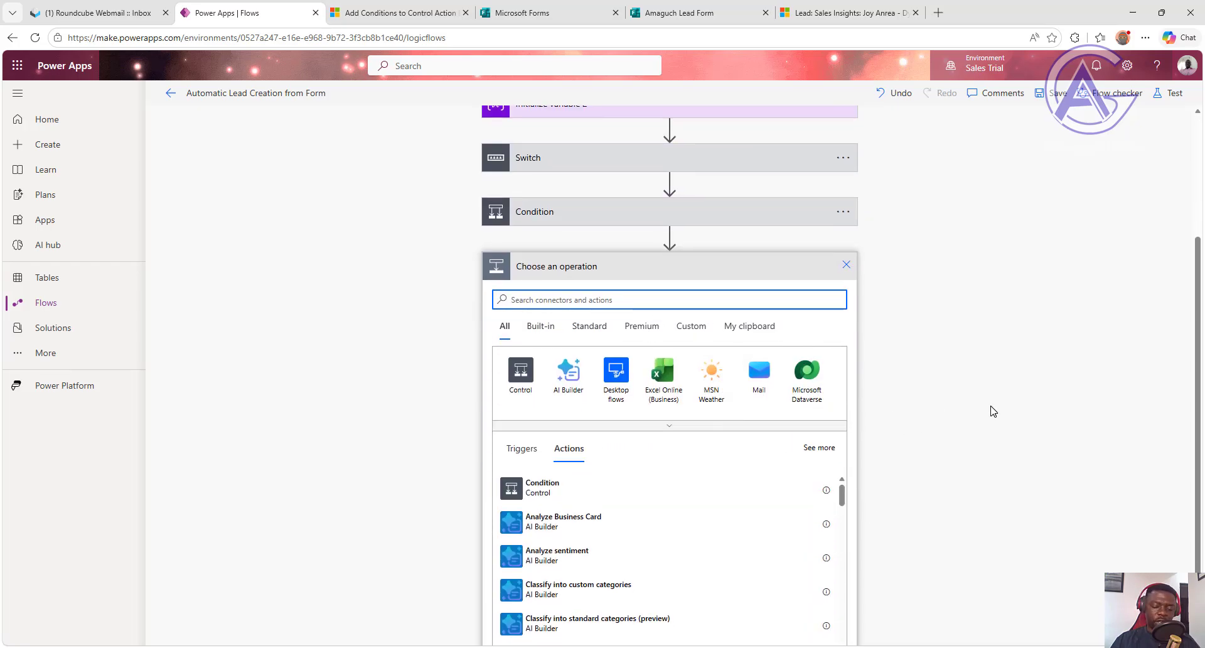
left_click(847, 270)
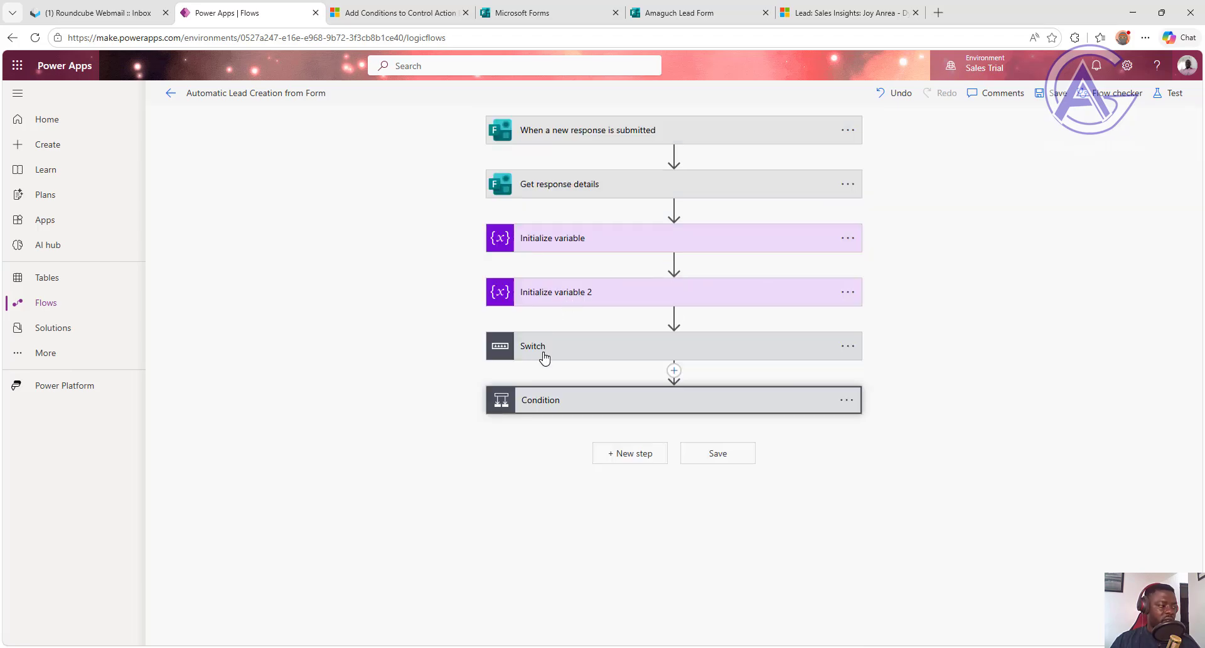
Step: Expand the Switch's first case, the one that equals Immediate, and show the fields of its Add a new row action
left_click(545, 356)
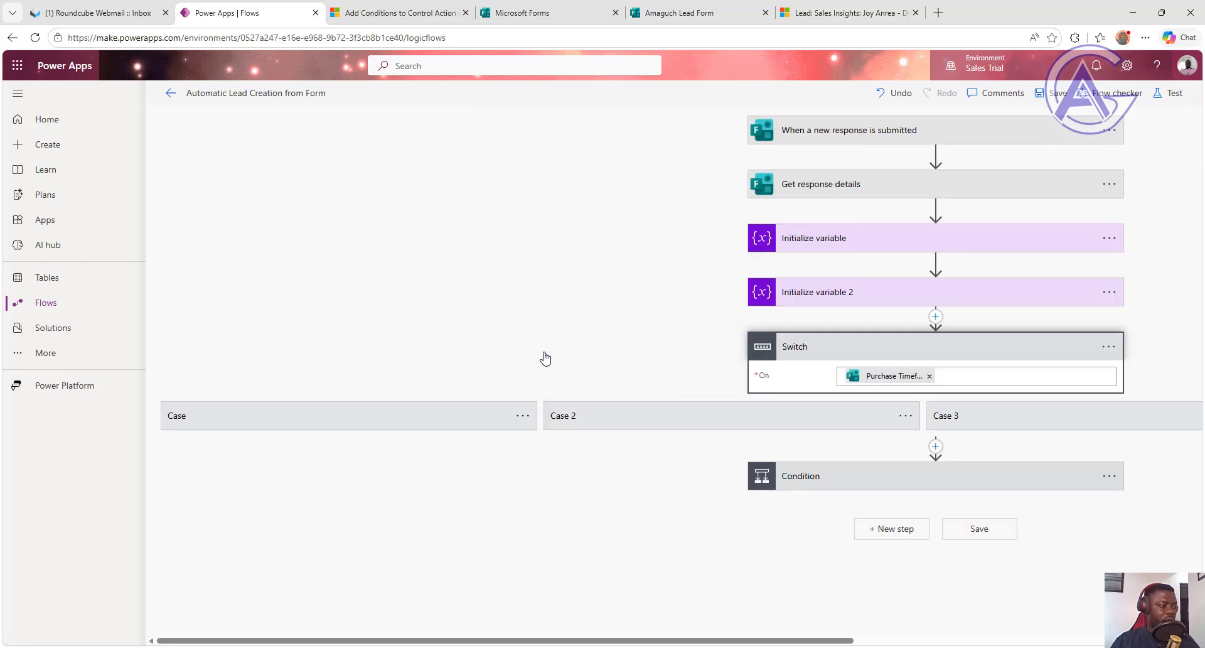
left_click(401, 421)
left_click(372, 429)
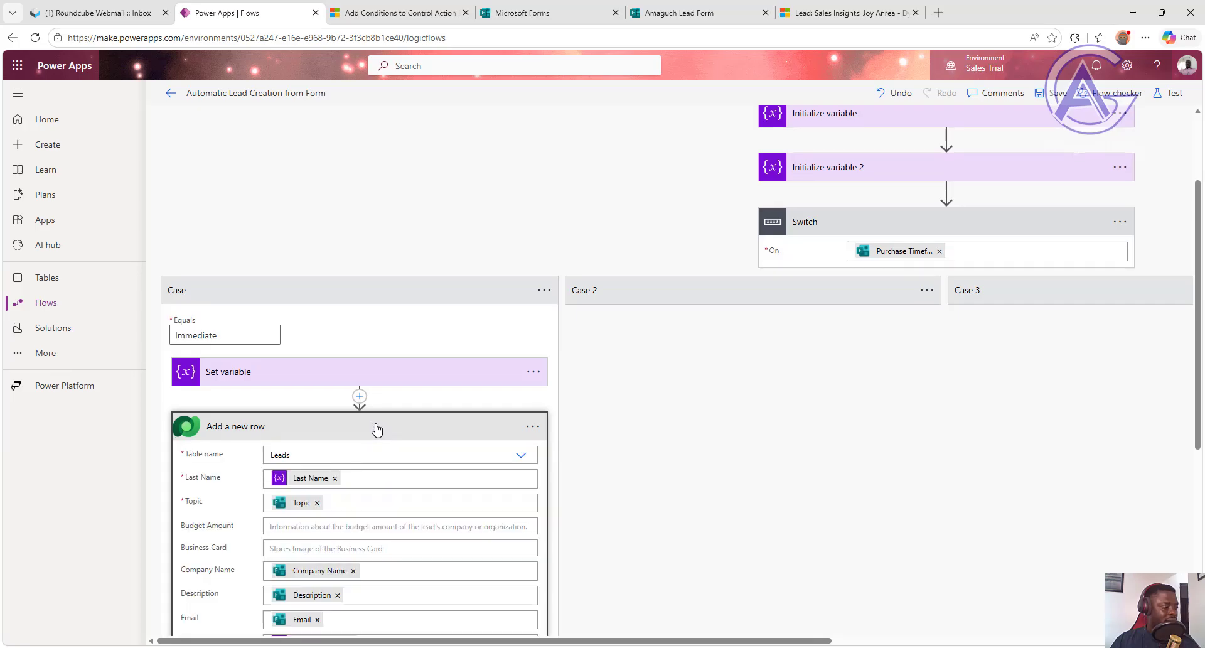
scroll(395, 425, "down", 5)
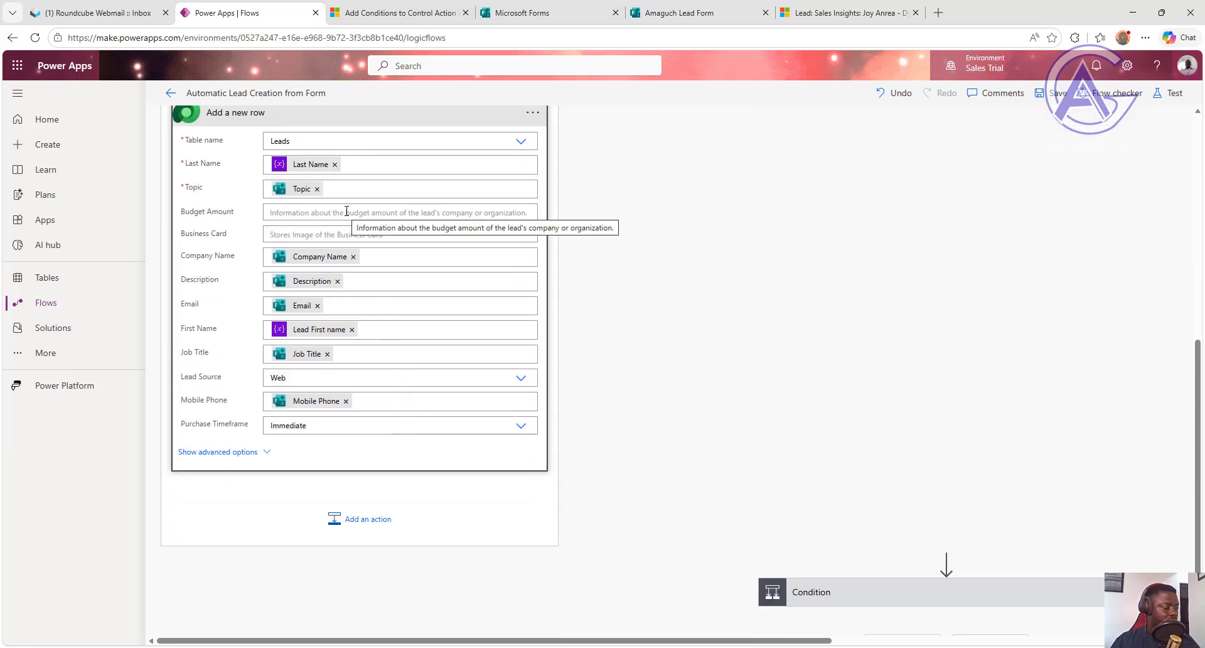
Step: Open the expression editor for the Budget Amount field and examine the available function categories
left_click(379, 213)
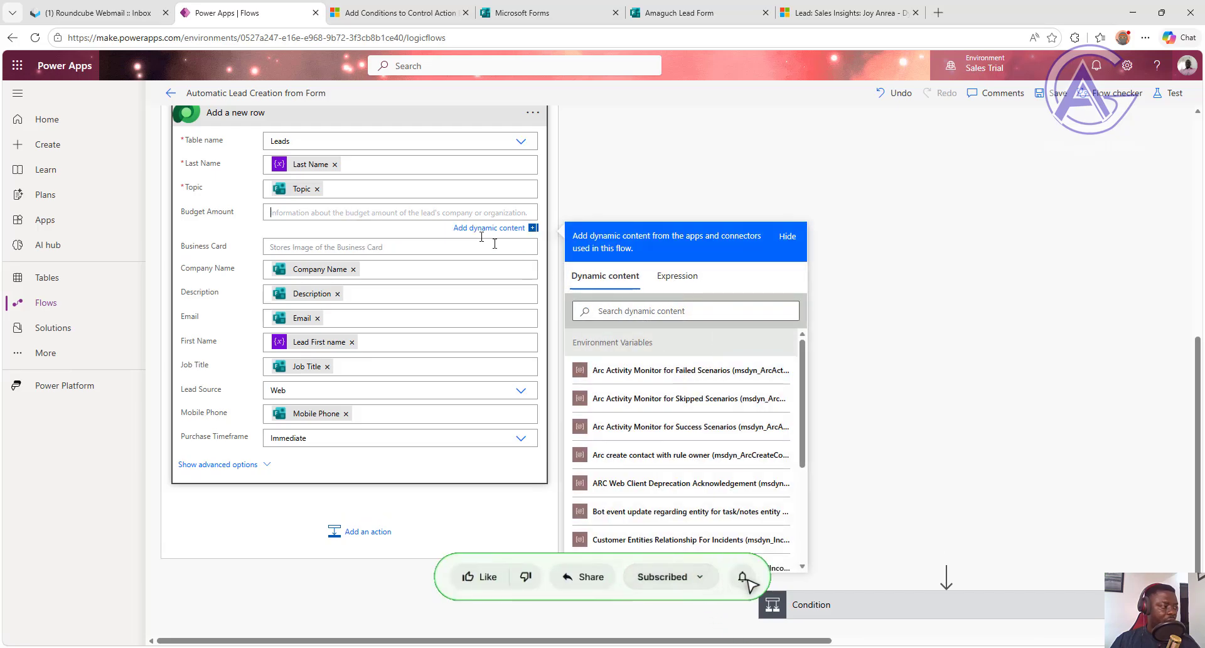
left_click(681, 283)
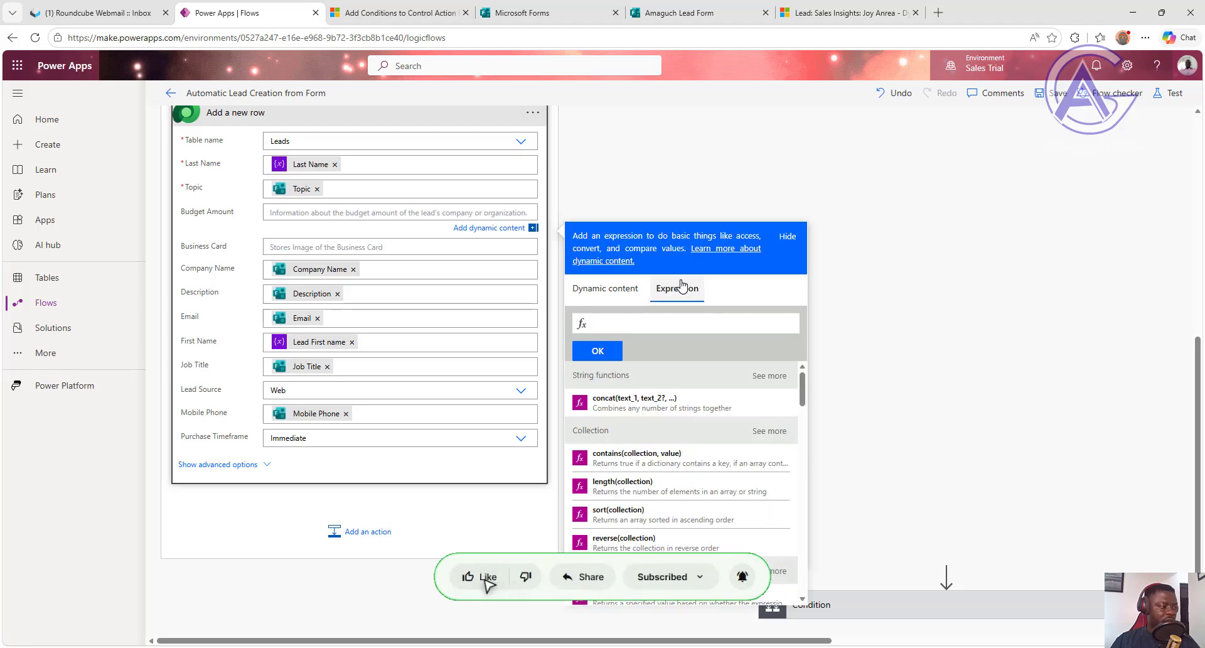
scroll(694, 405, "down", 3)
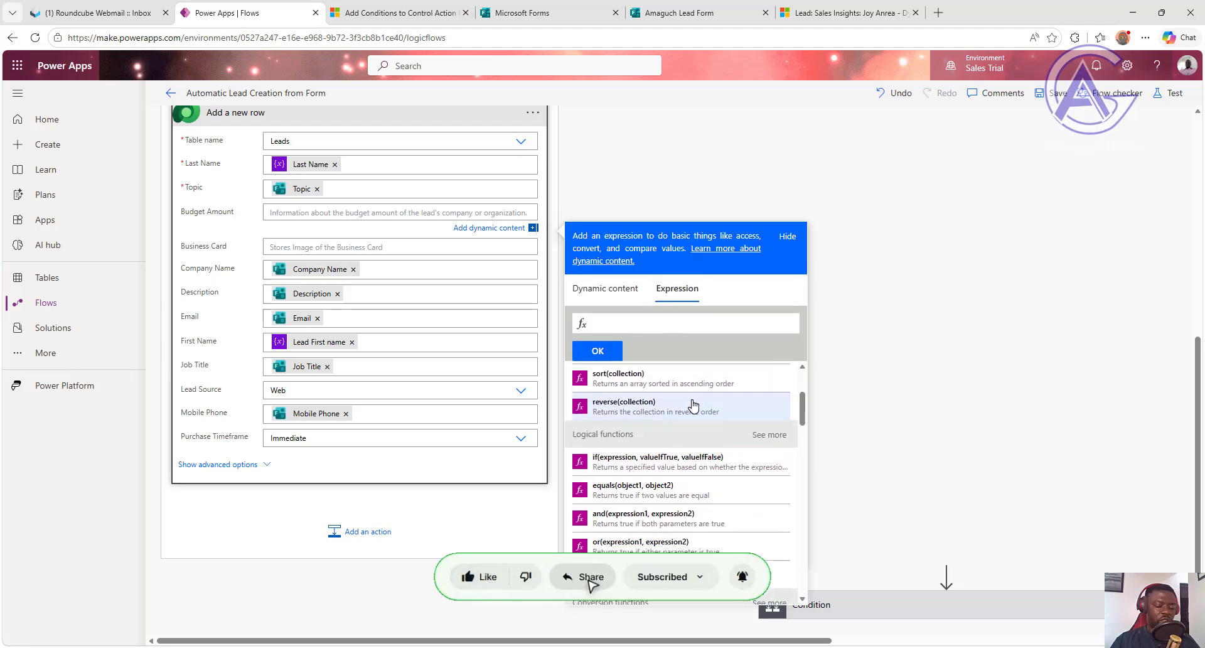
scroll(694, 405, "down", 12)
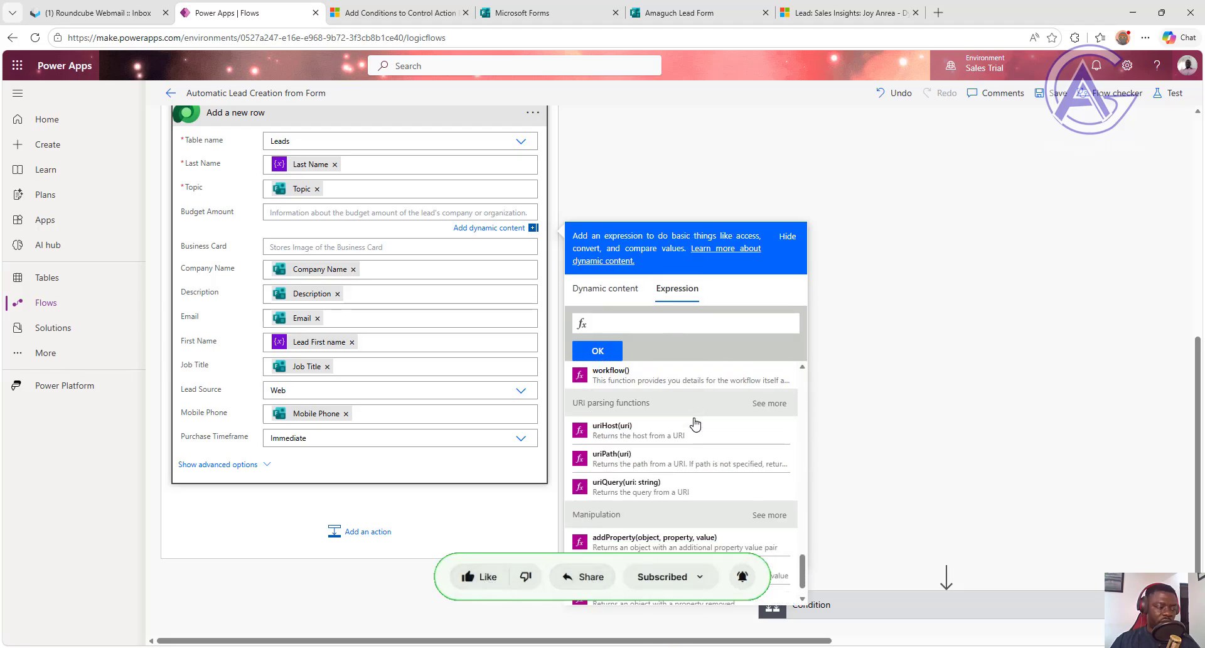
scroll(696, 425, "up", 15)
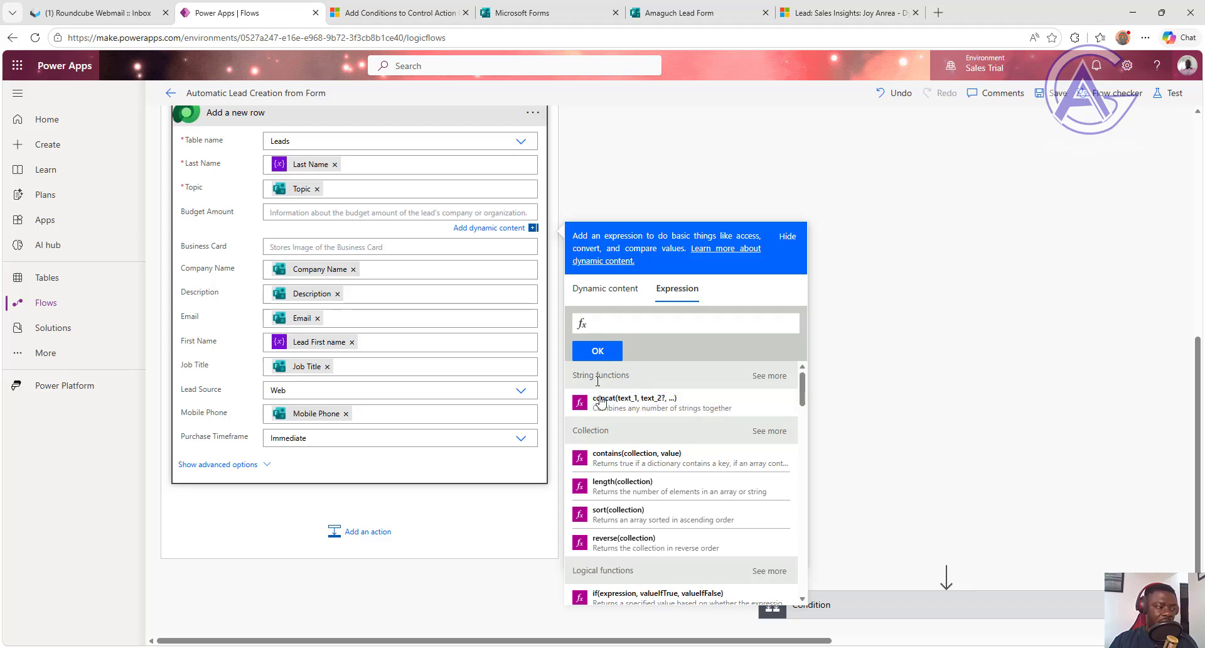
Step: Expand the full list of string functions, examine its entries, and collapse it again
left_click(772, 376)
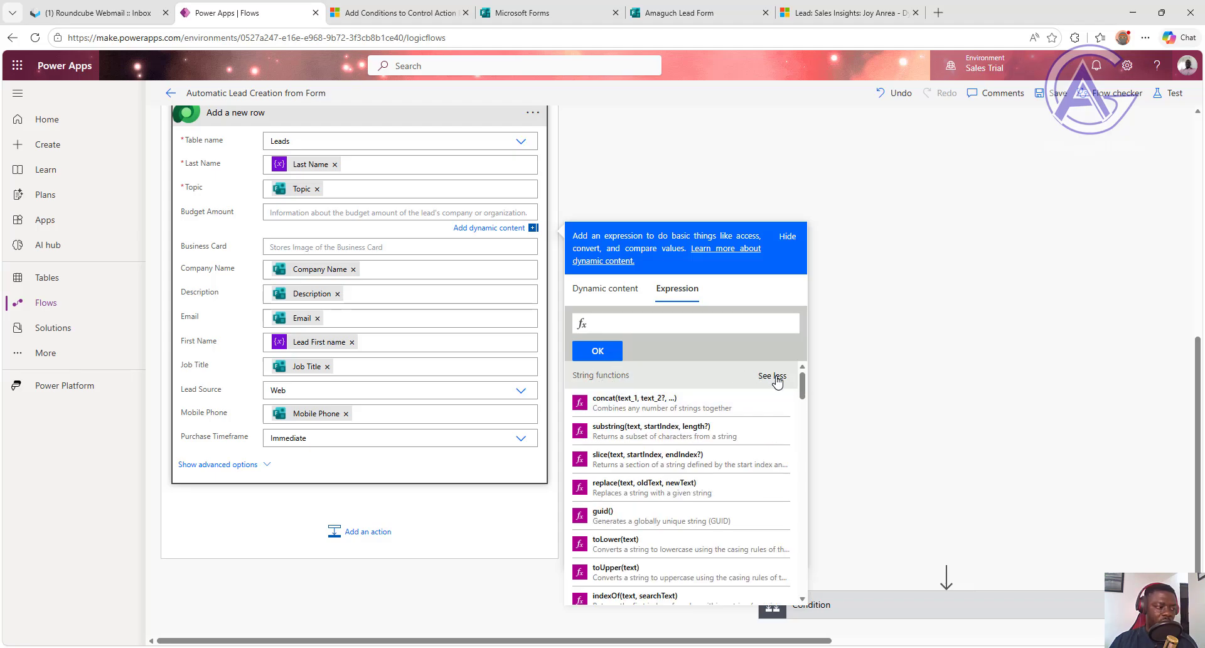
scroll(687, 412, "down", 1)
scroll(684, 418, "down", 5)
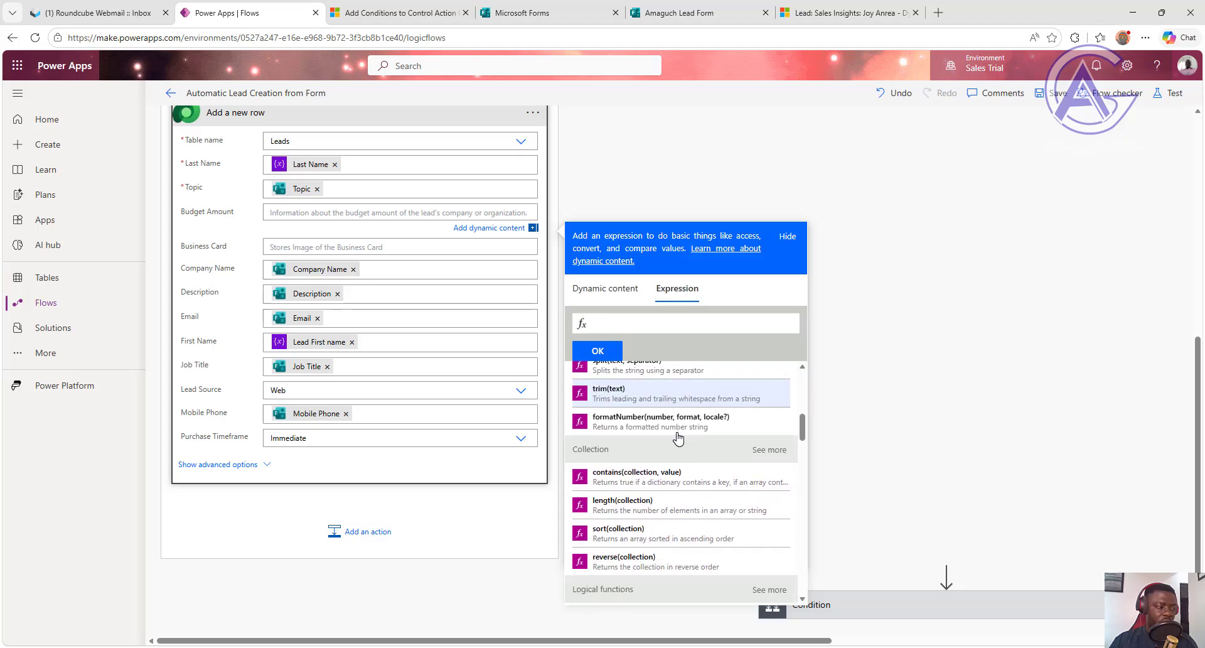
scroll(679, 433, "up", 4)
scroll(681, 433, "up", 3)
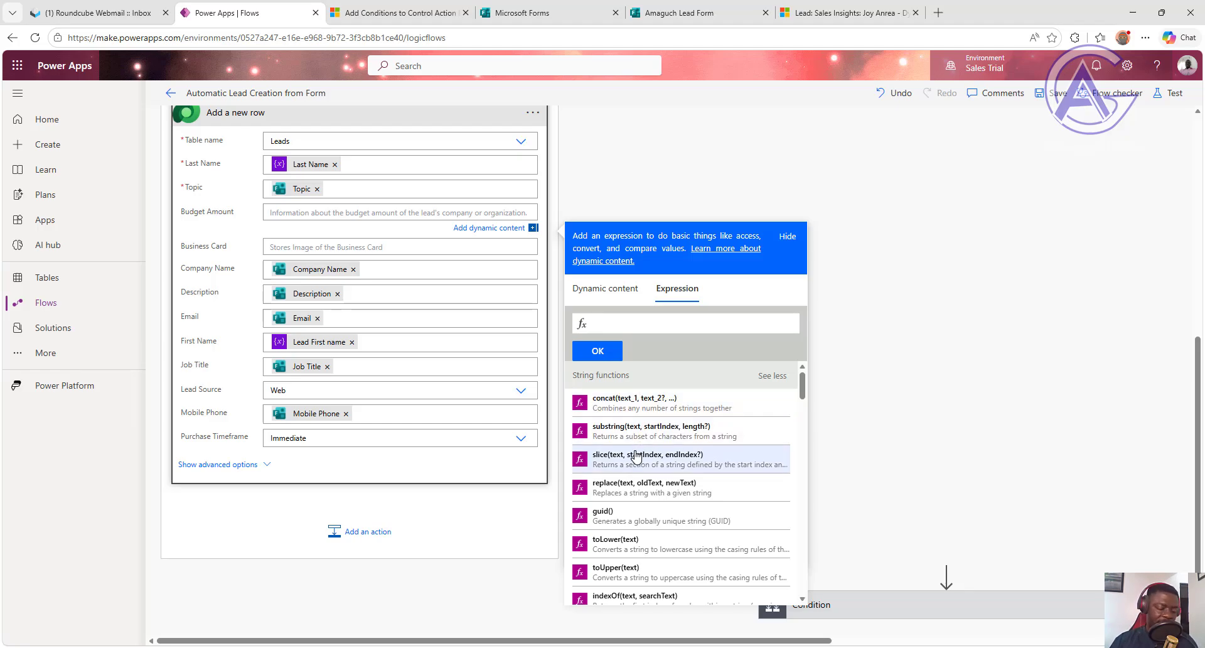
scroll(640, 461, "down", 3)
scroll(664, 471, "up", 3)
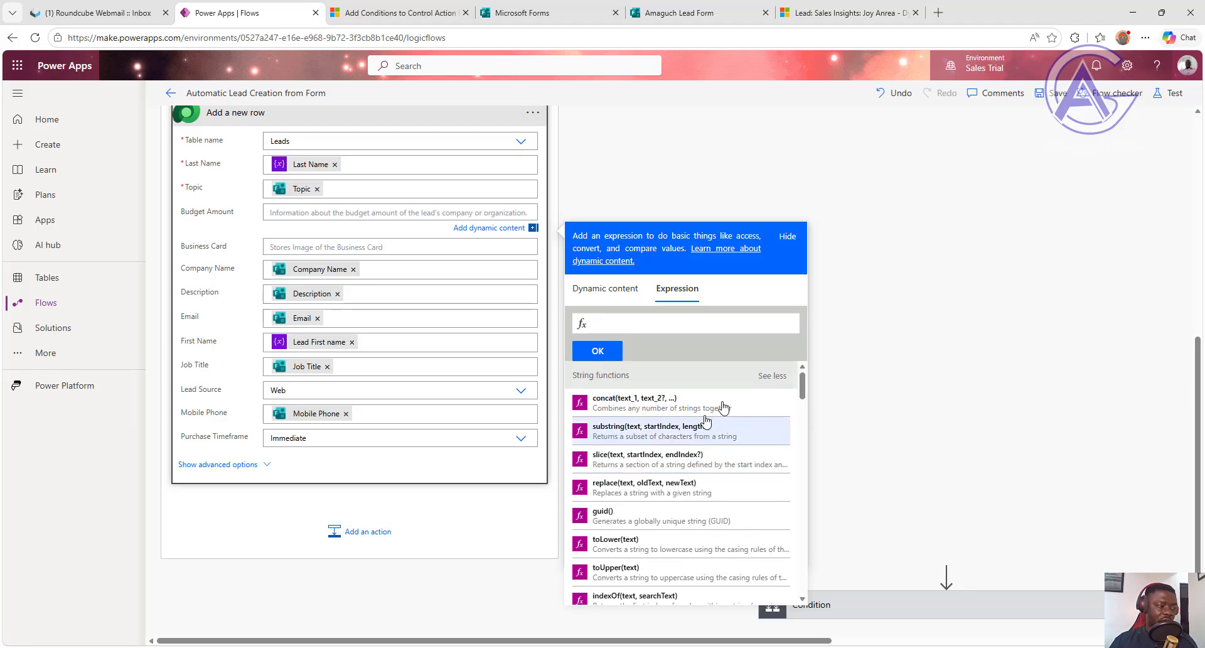
left_click(763, 373)
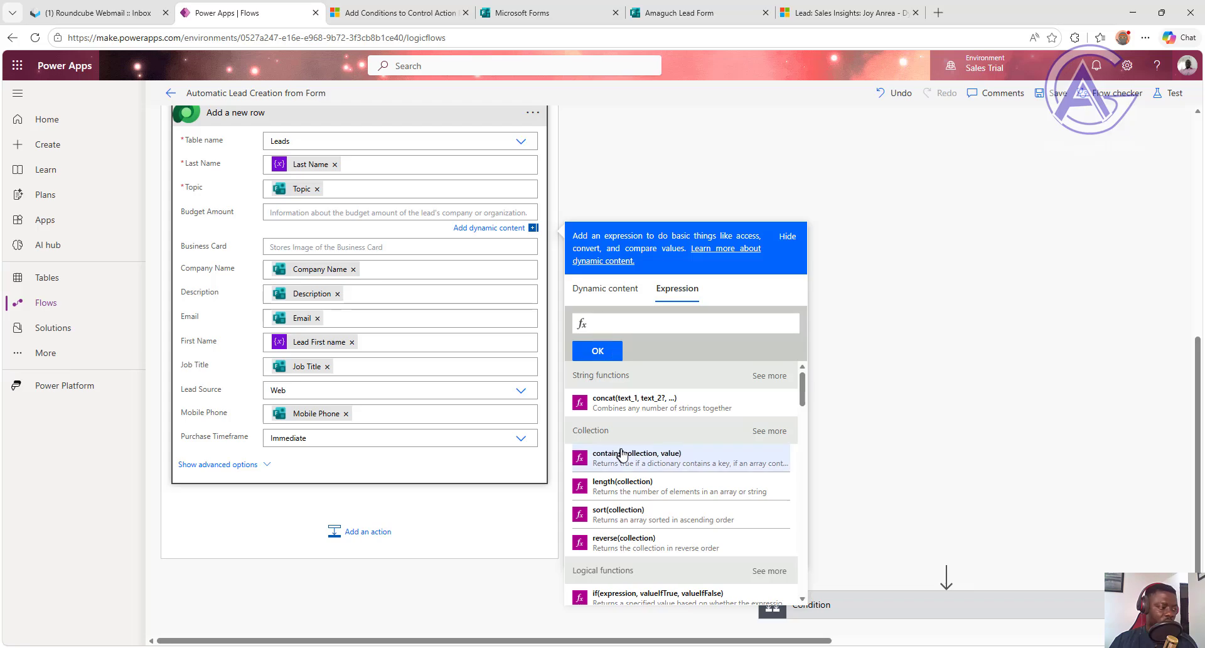
Step: Examine the collection, full logical, conversion and math function lists, then leave the Budget Amount field empty
scroll(637, 475, "down", 1)
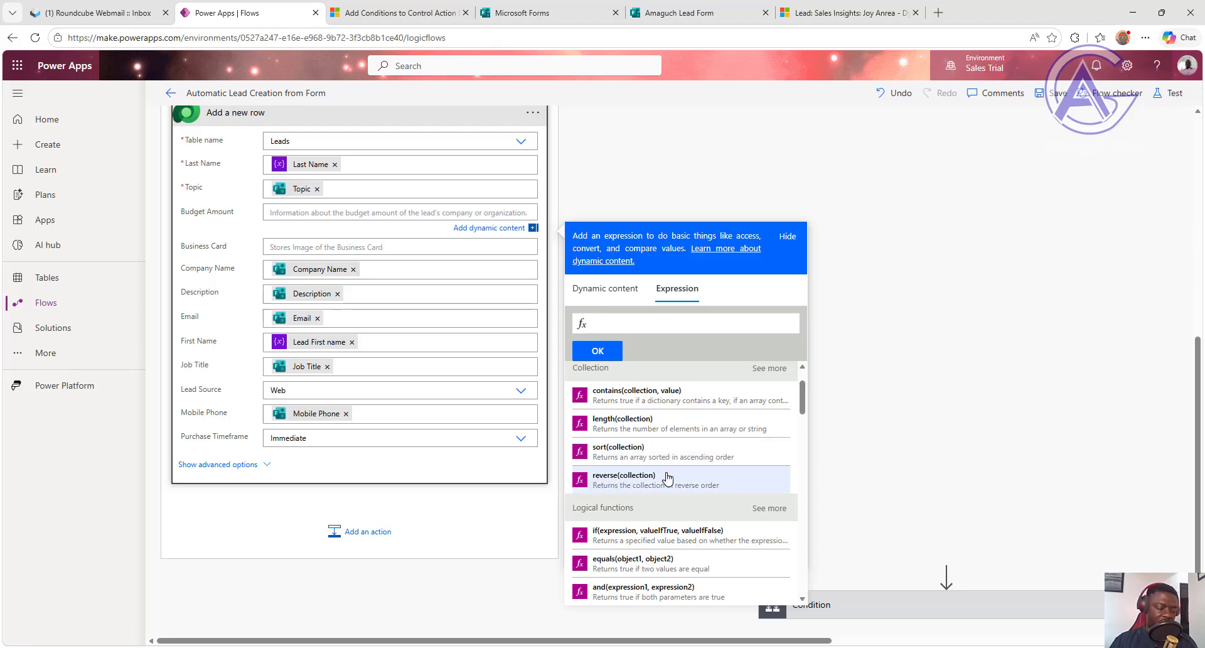
scroll(668, 479, "down", 2)
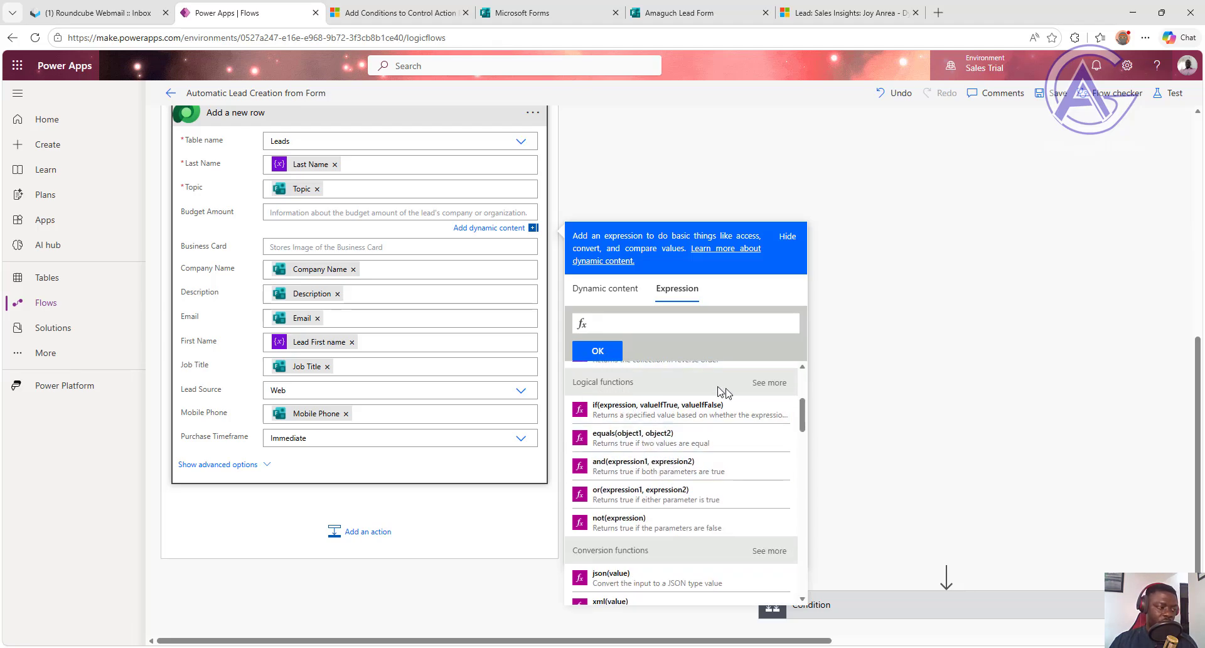
left_click(773, 383)
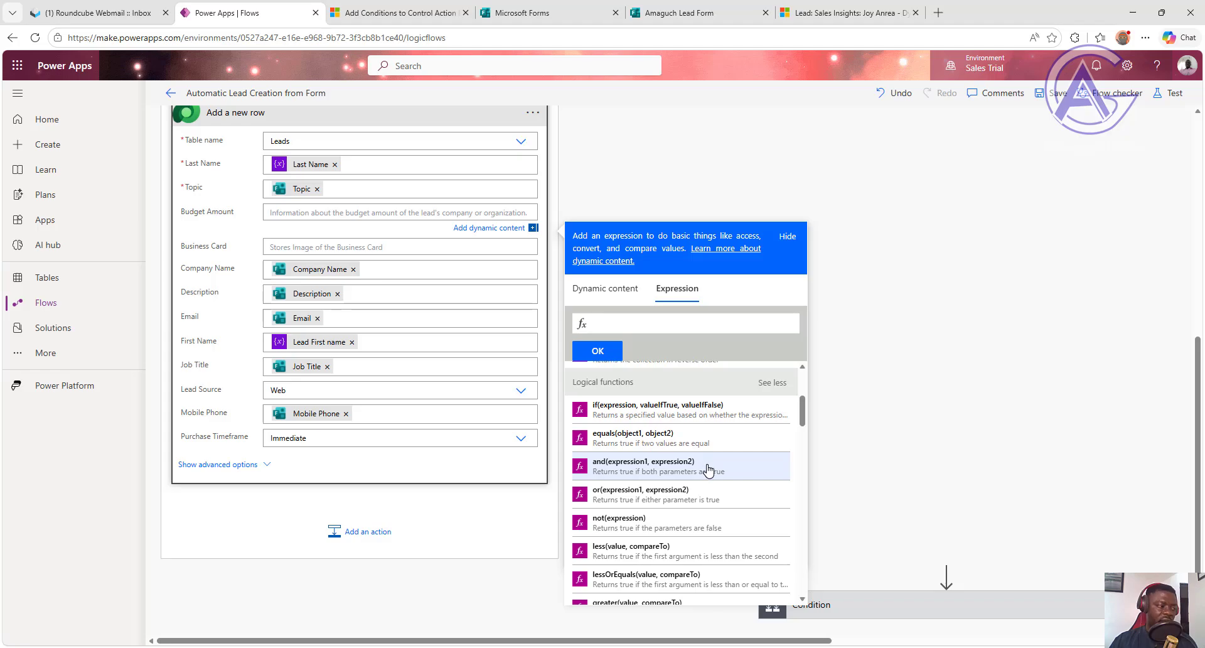
scroll(708, 469, "down", 2)
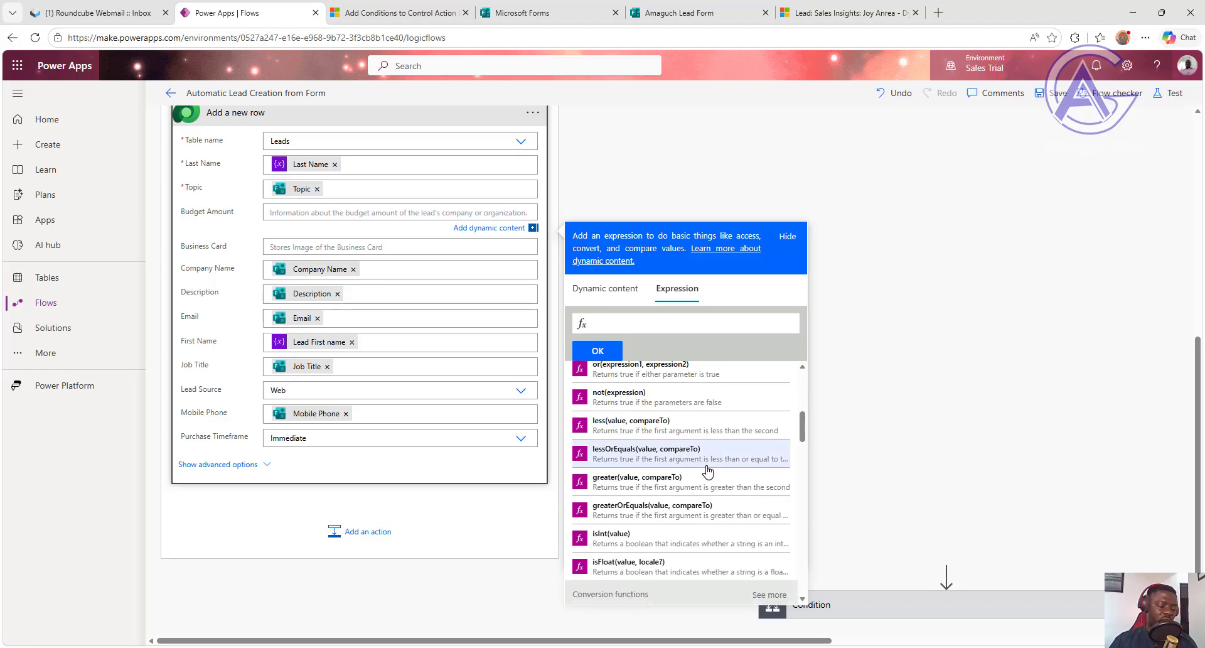
scroll(686, 447, "down", 3)
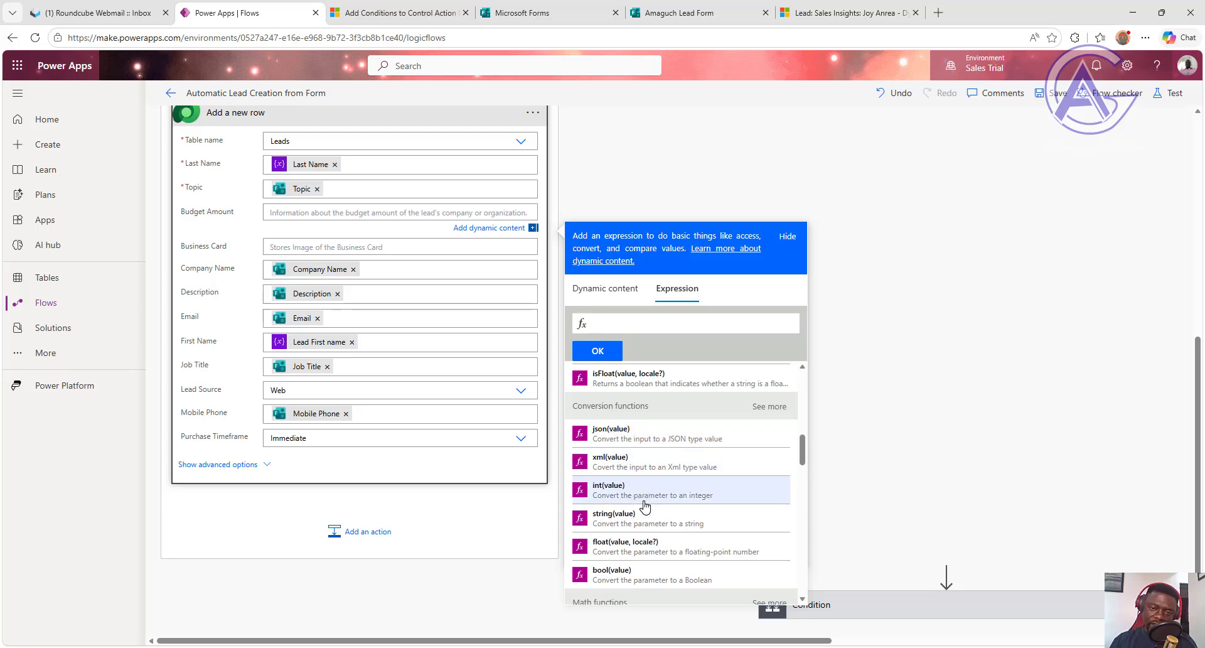
scroll(645, 505, "down", 3)
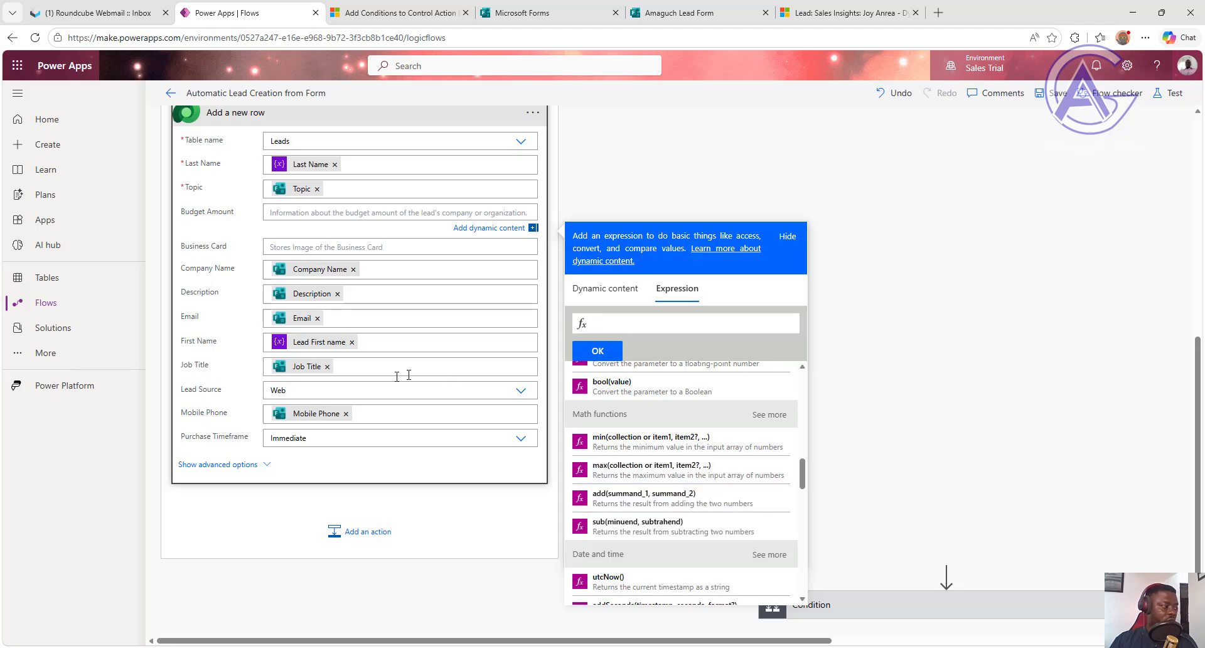
left_click(247, 476)
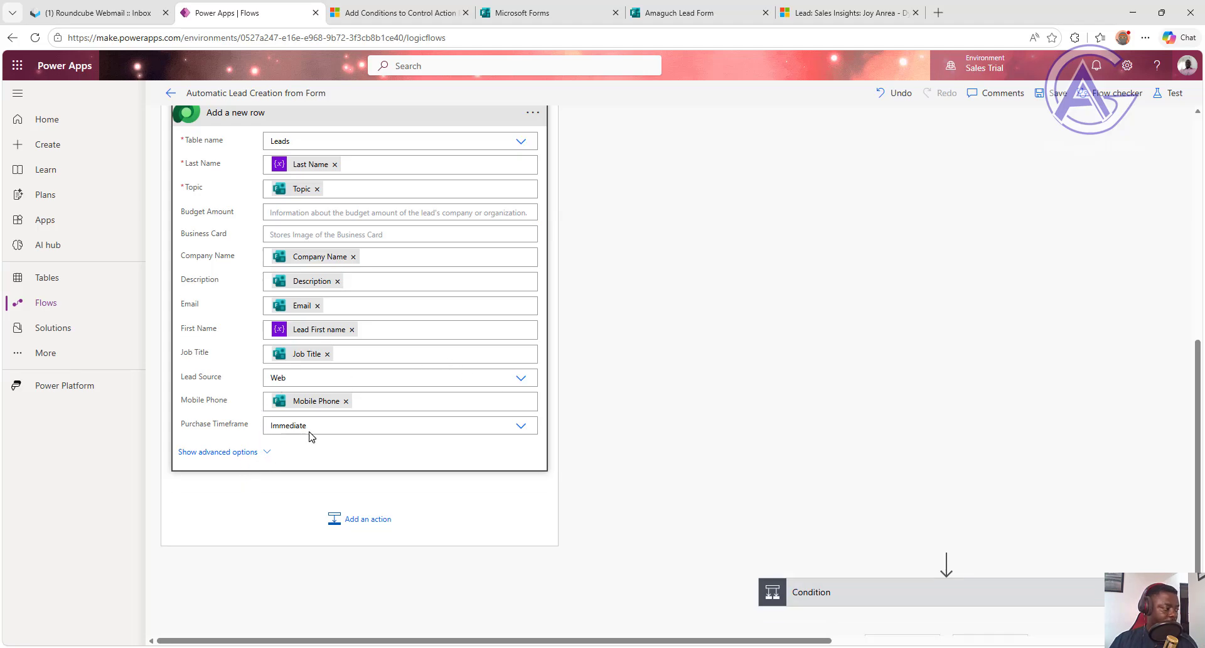
Step: Show the advanced options of Add a new row and look through the additional Leads fields for a date field
left_click(261, 454)
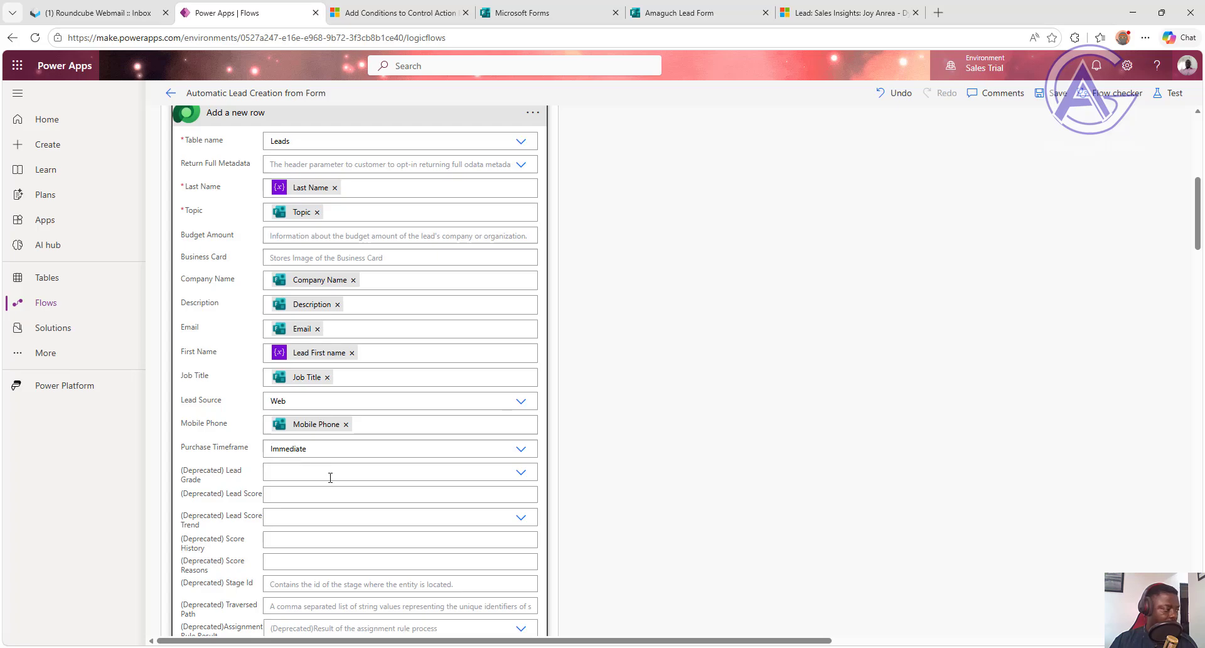
scroll(331, 477, "down", 4)
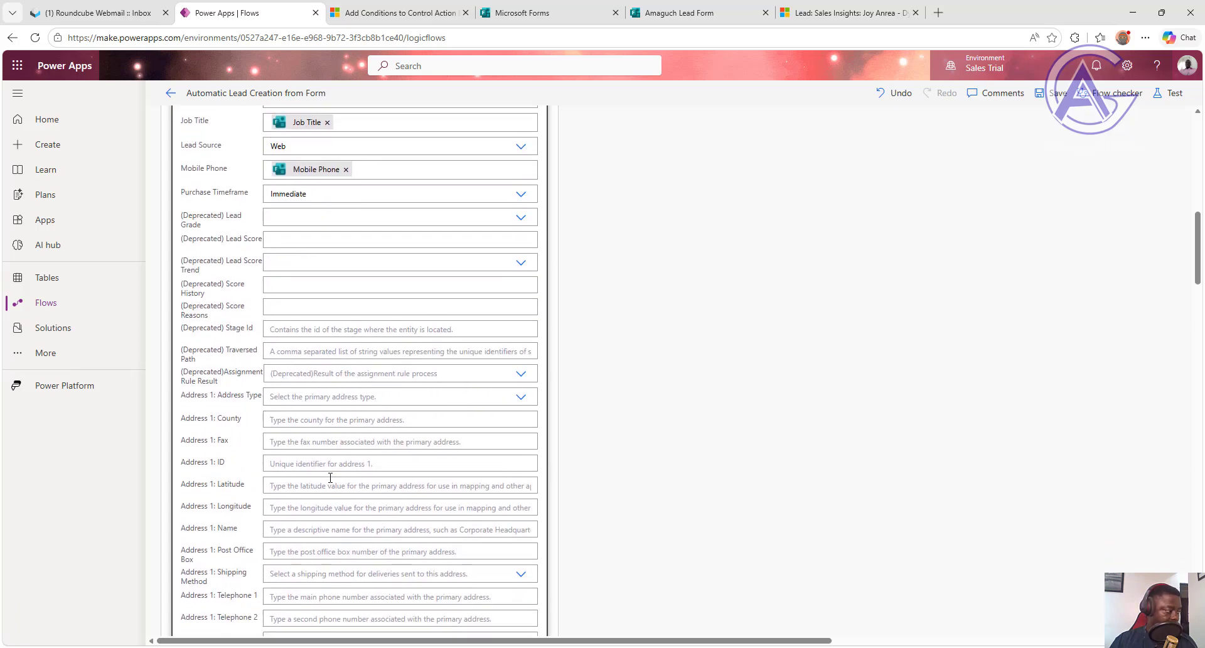
scroll(330, 477, "down", 5)
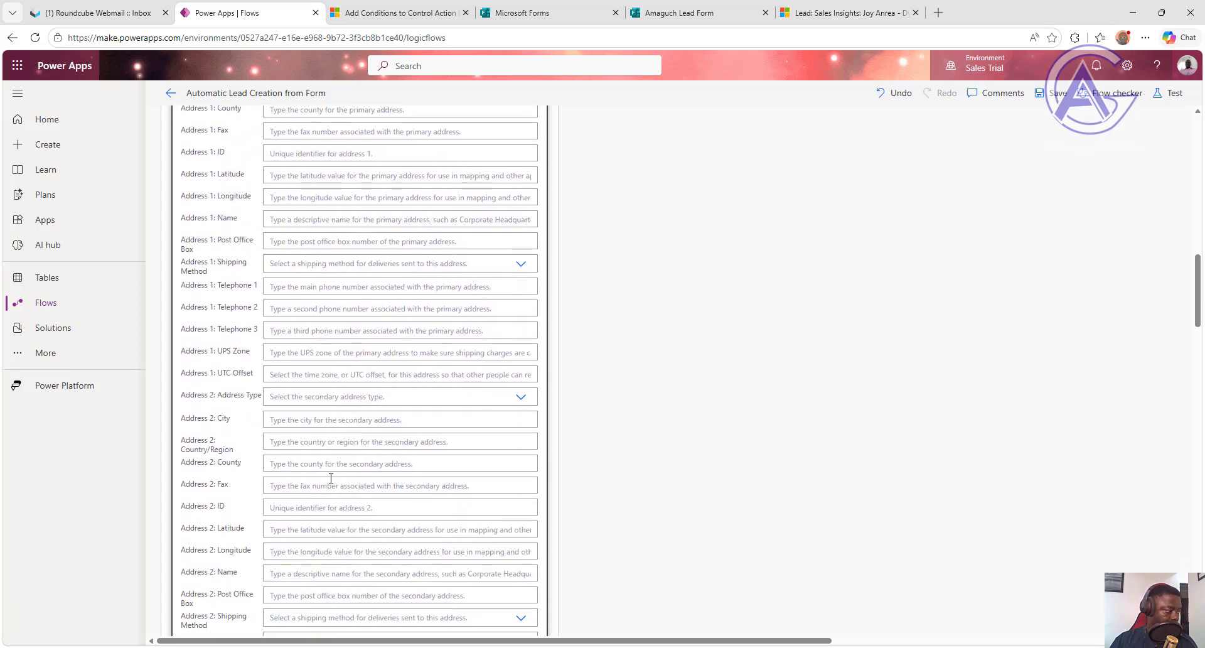
scroll(331, 478, "down", 4)
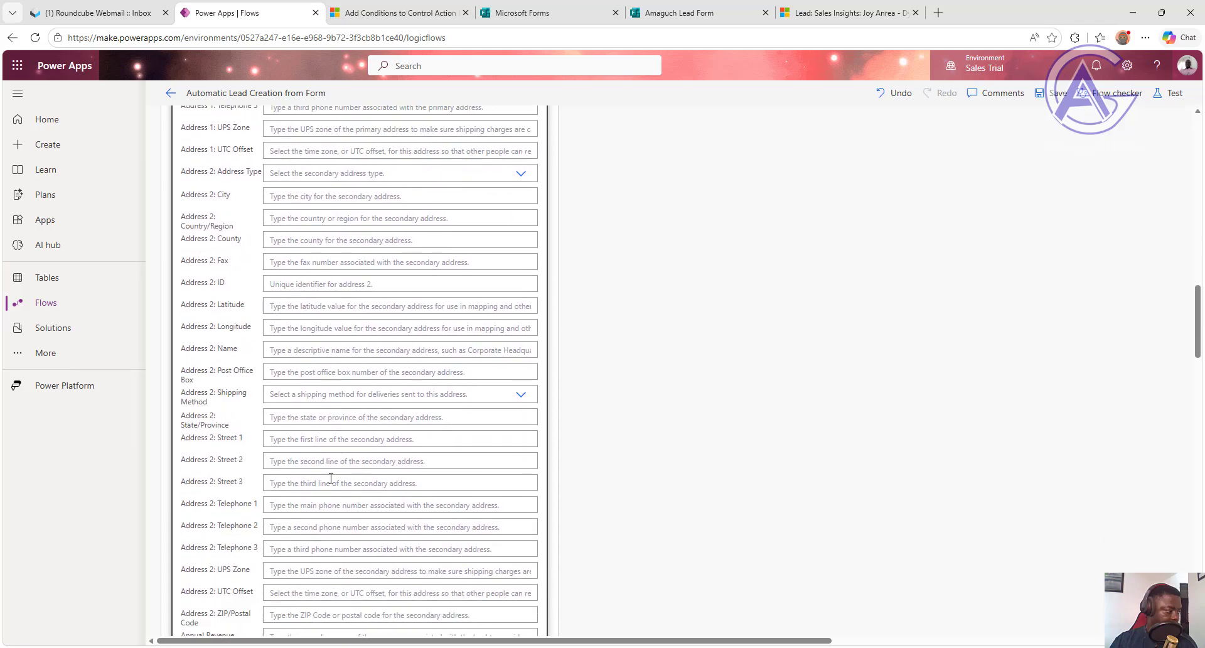
scroll(331, 478, "down", 4)
scroll(331, 478, "down", 2)
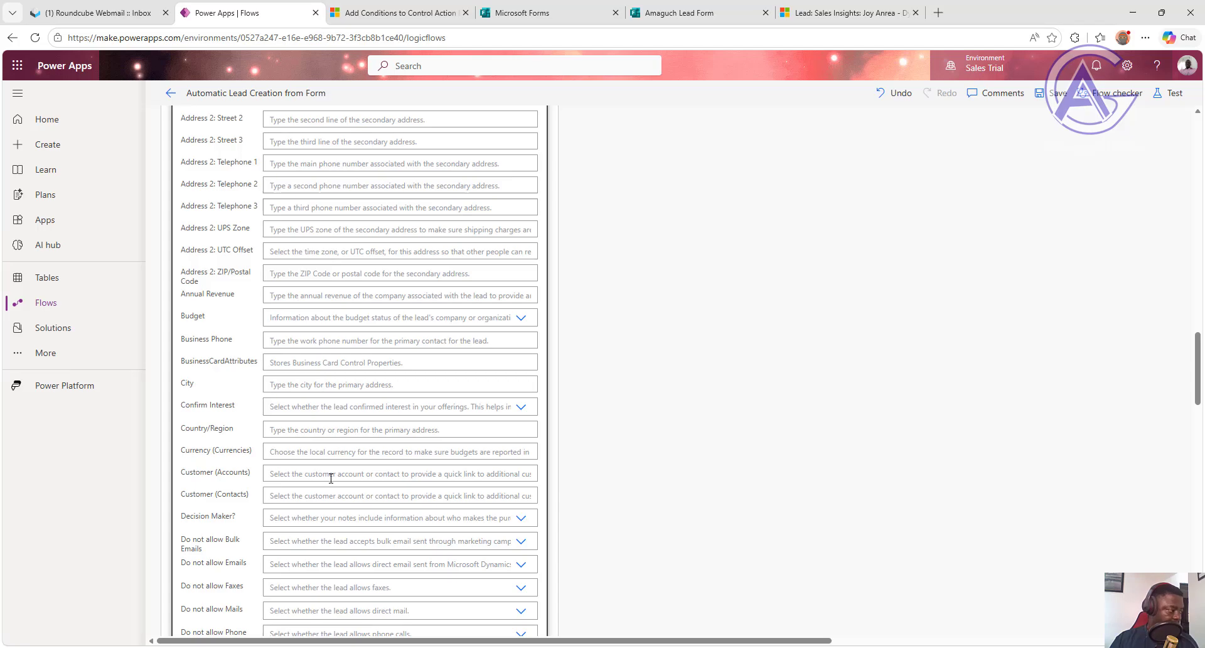
scroll(330, 478, "down", 3)
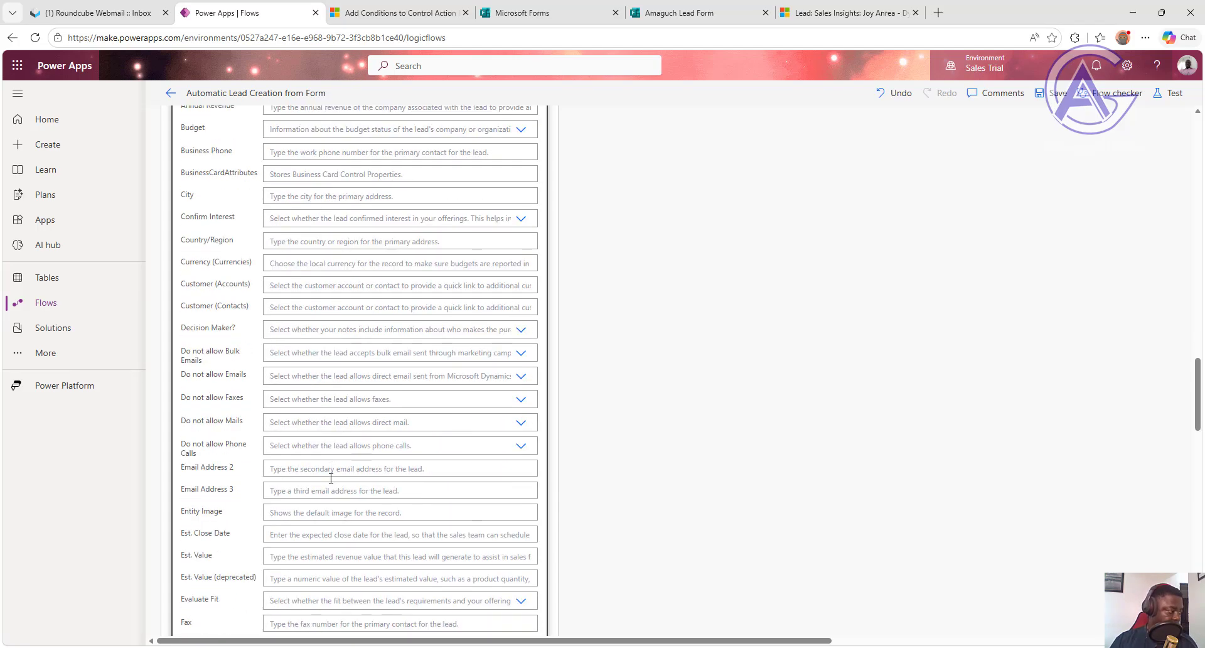
scroll(331, 478, "down", 1)
scroll(330, 479, "down", 2)
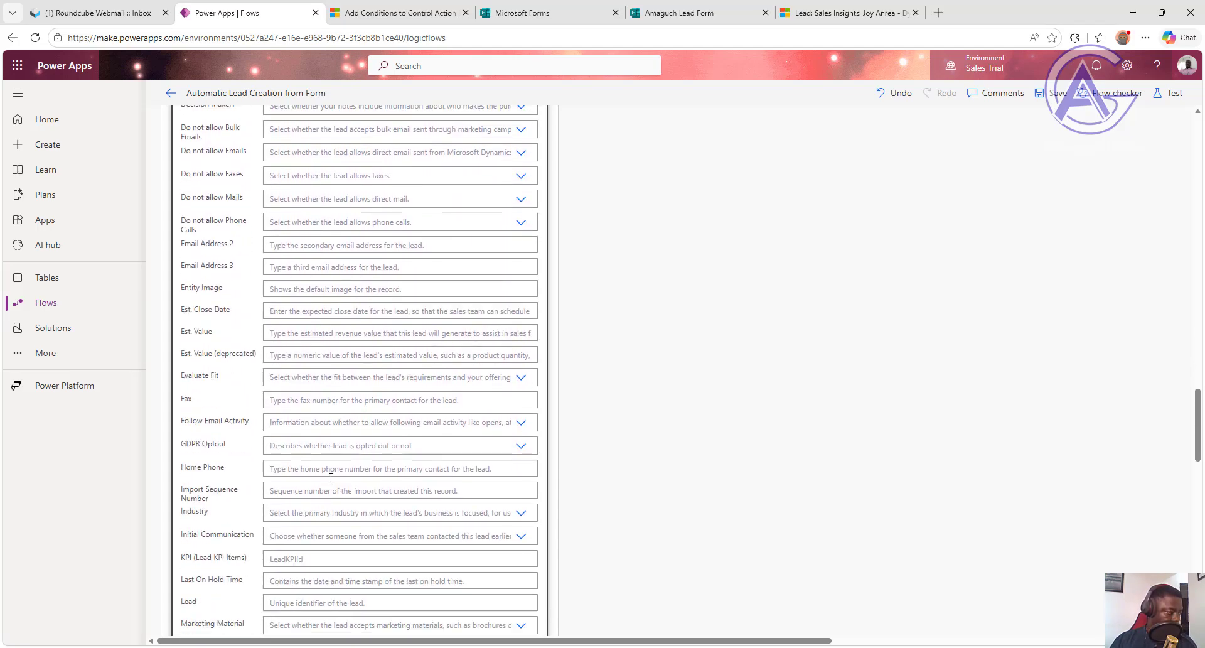
scroll(330, 479, "down", 1)
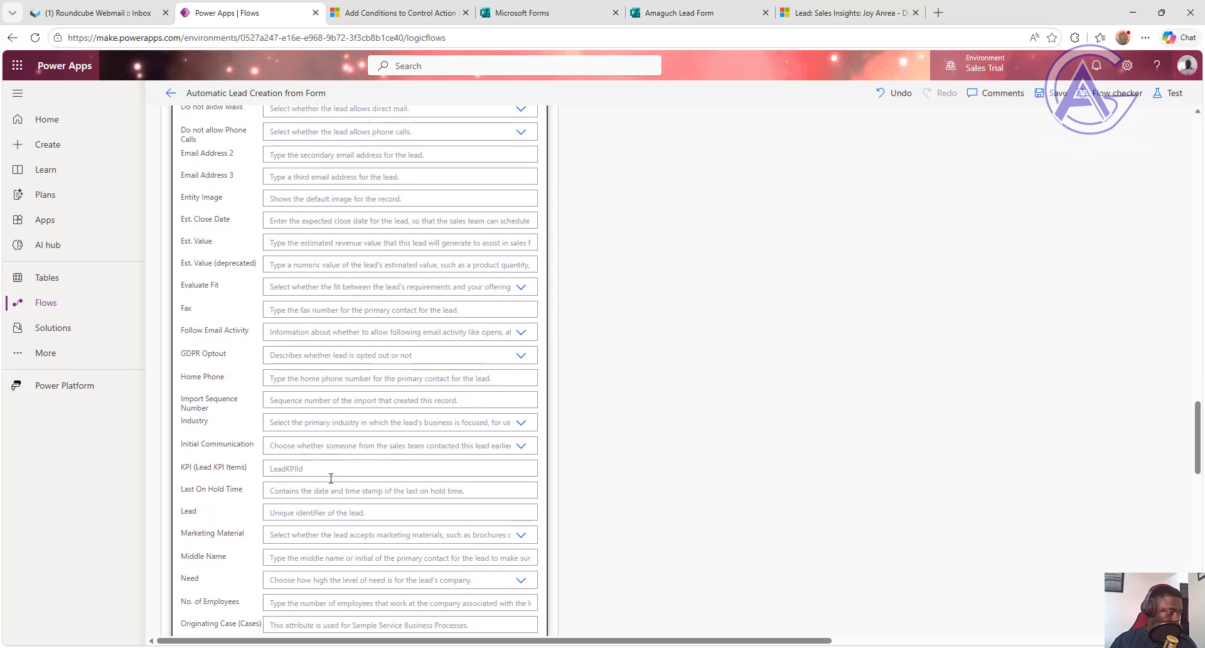
scroll(331, 478, "down", 1)
scroll(330, 478, "down", 2)
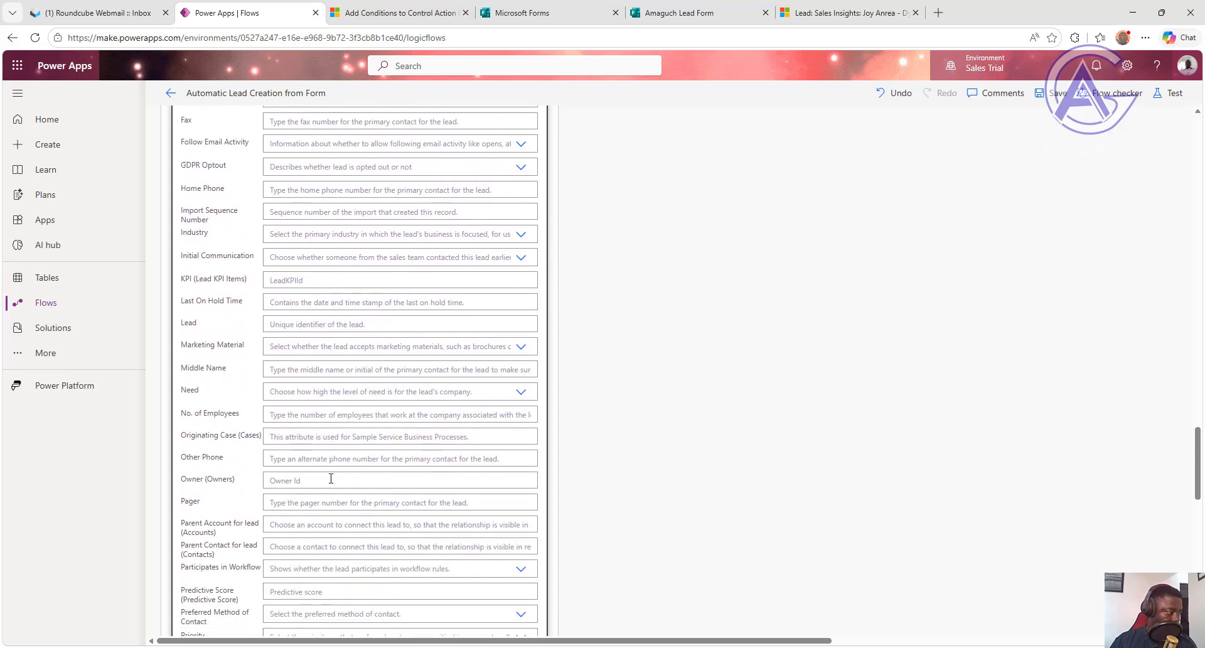
scroll(330, 478, "down", 7)
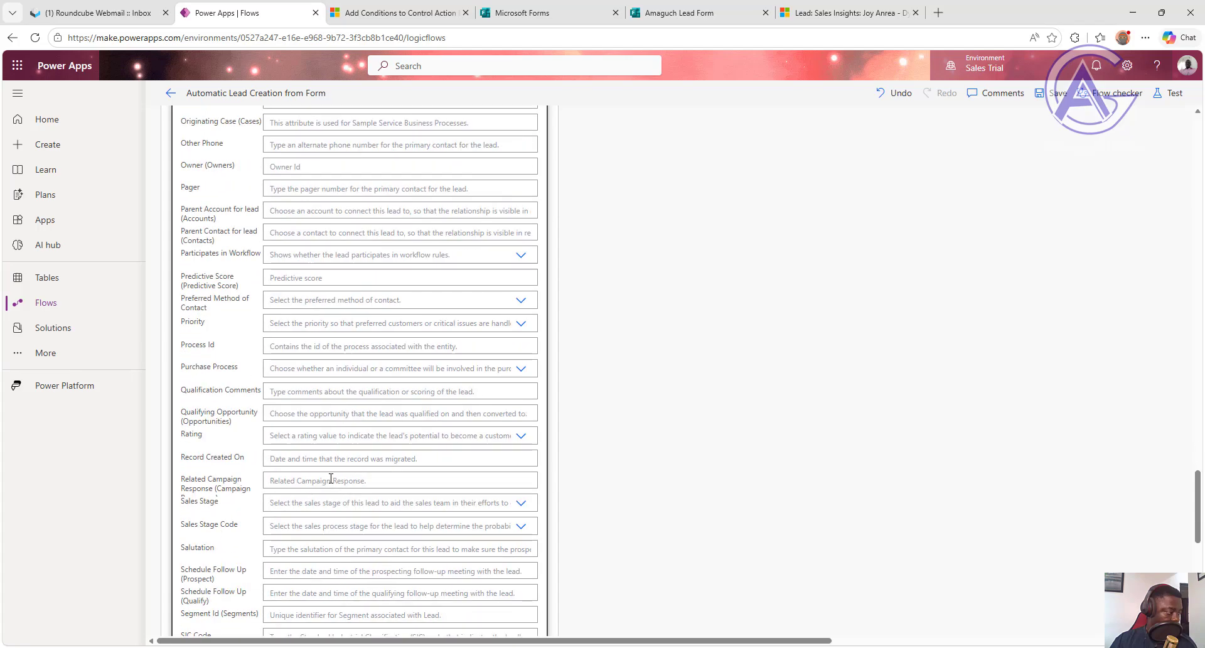
scroll(330, 478, "down", 5)
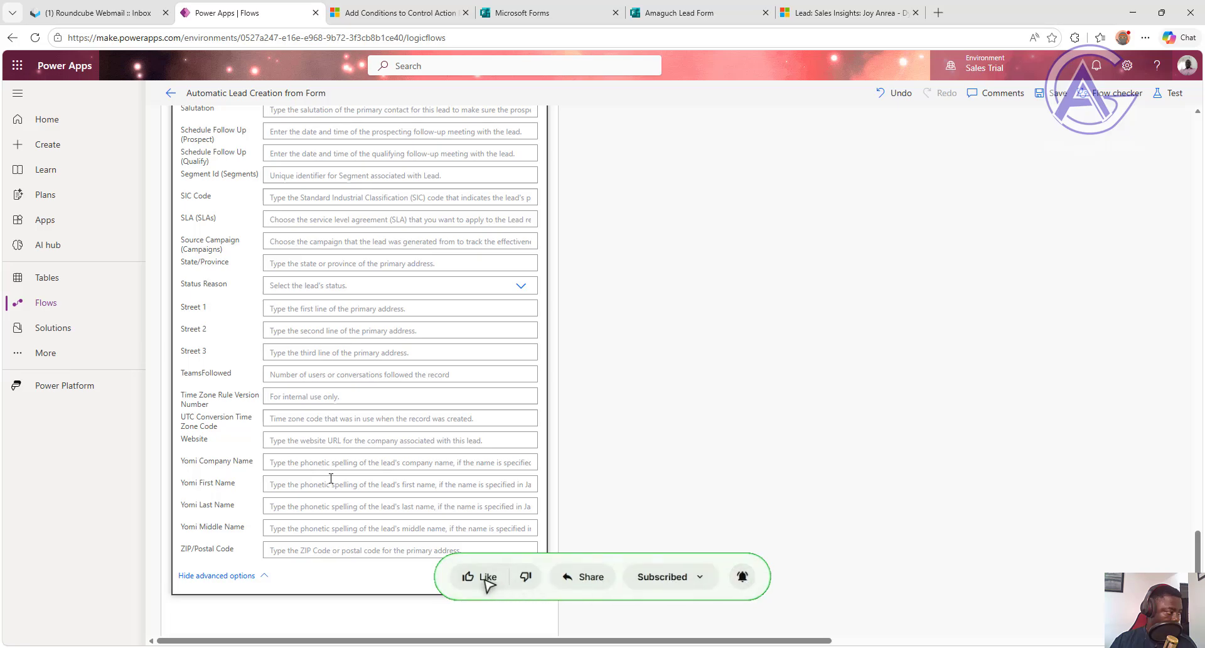
scroll(331, 478, "up", 7)
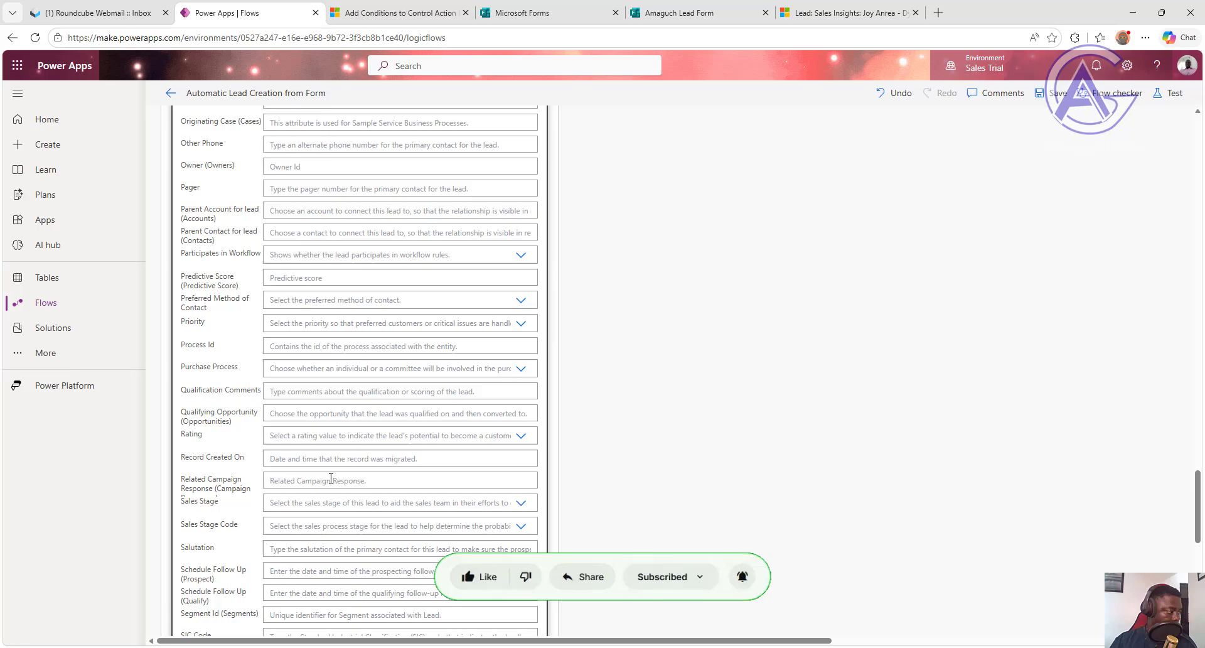
Step: Fill the Record Created On field with the date and time expression utcNow() and save the flow
left_click(305, 458)
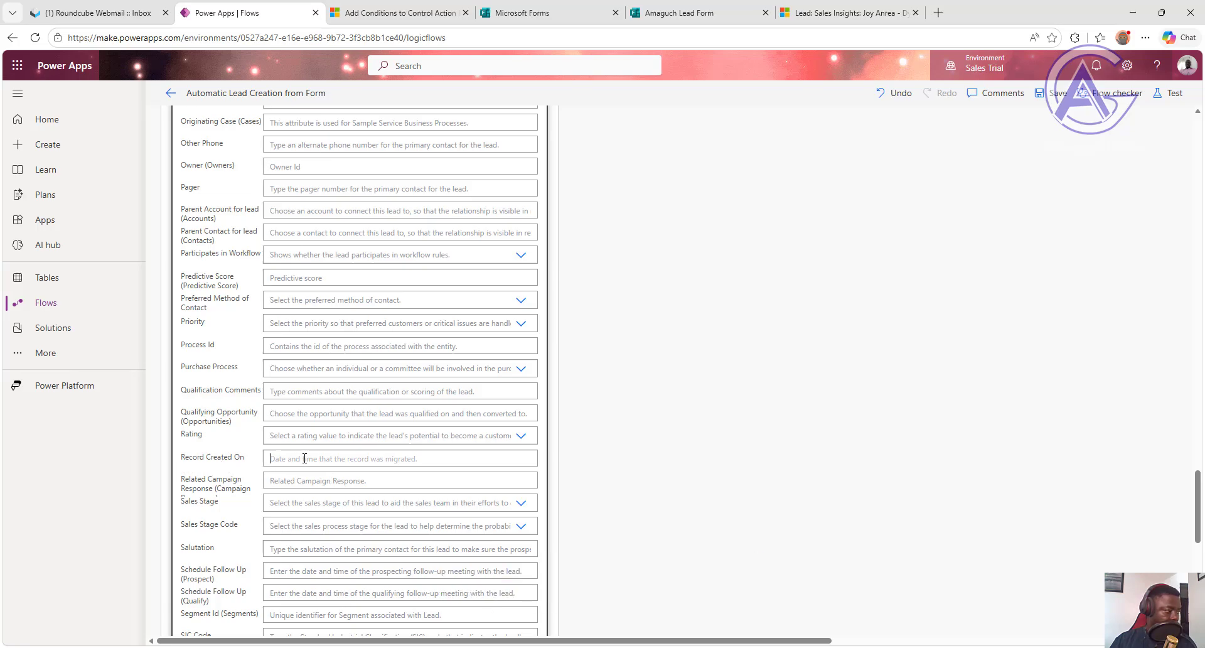
scroll(462, 462, "down", 1)
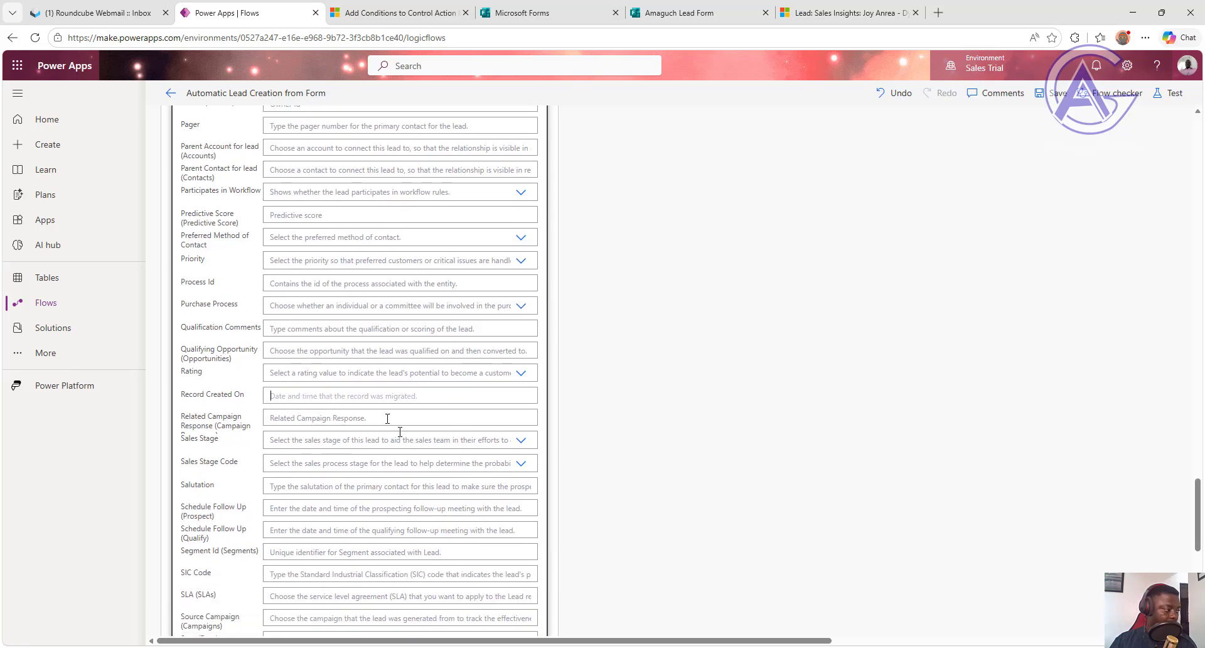
left_click(366, 394)
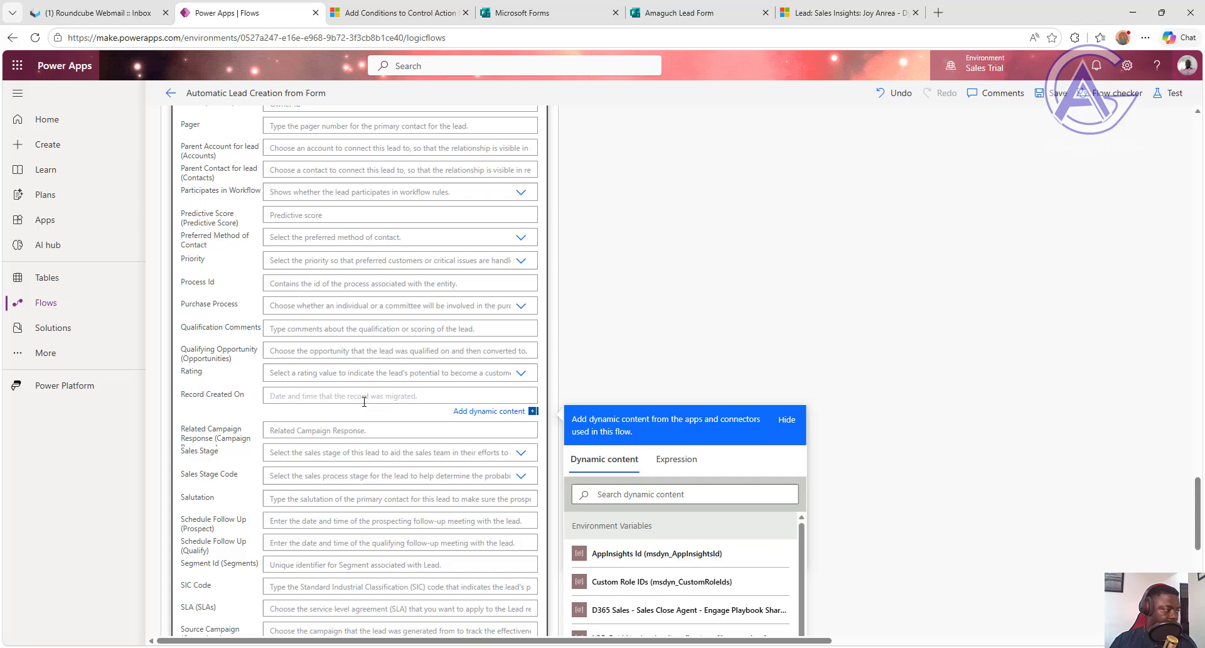
left_click(677, 460)
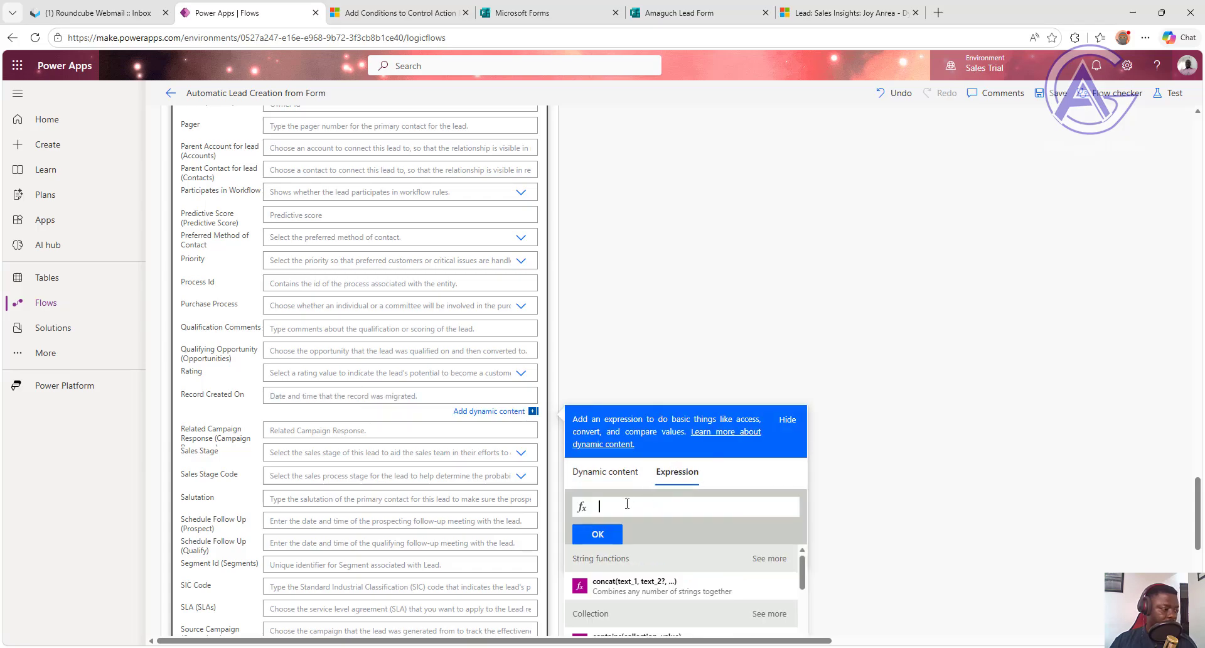
scroll(665, 511, "down", 5)
scroll(672, 516, "down", 8)
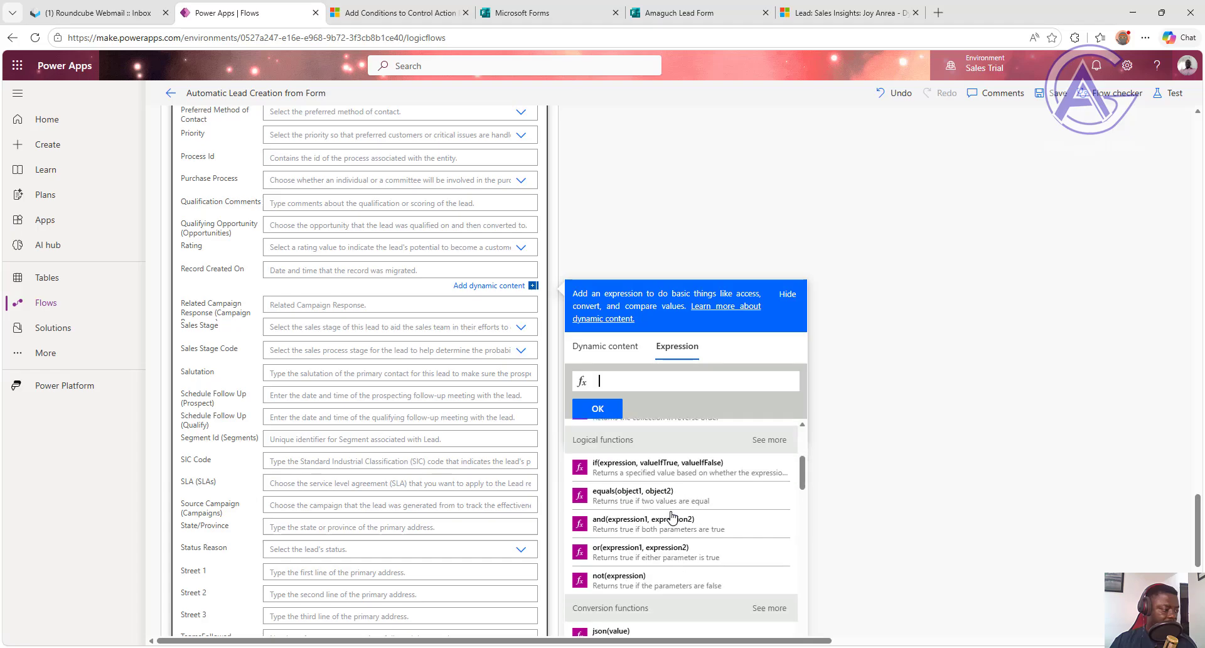
scroll(672, 516, "down", 3)
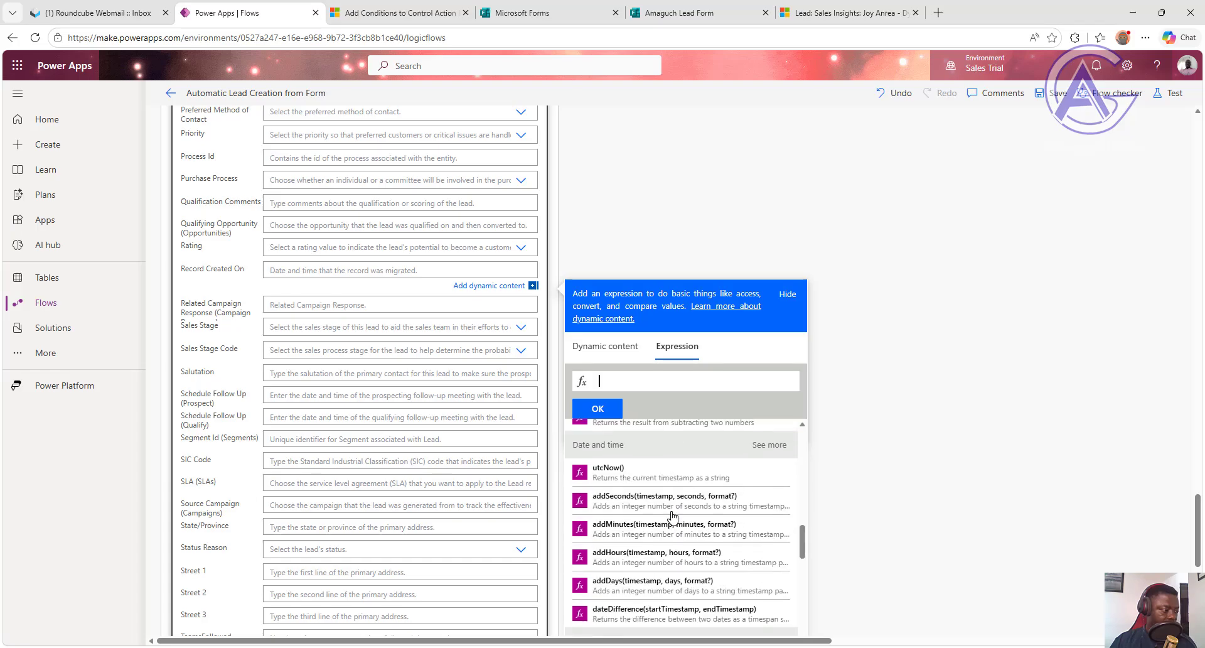
left_click(644, 475)
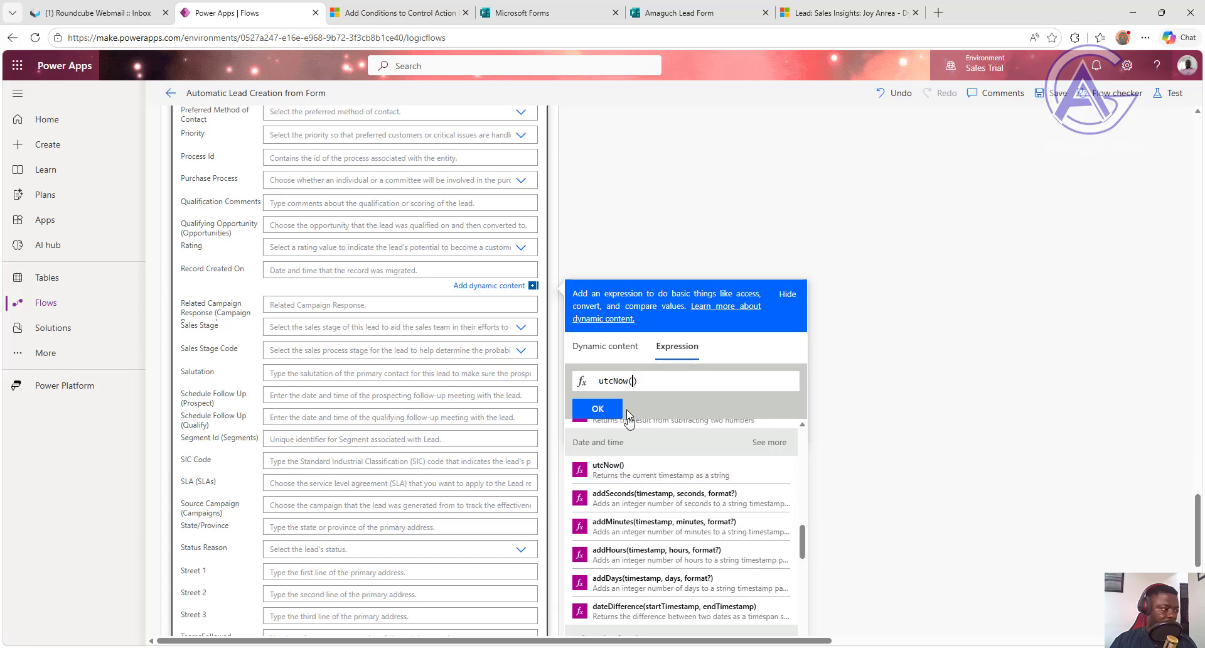
left_click(597, 409)
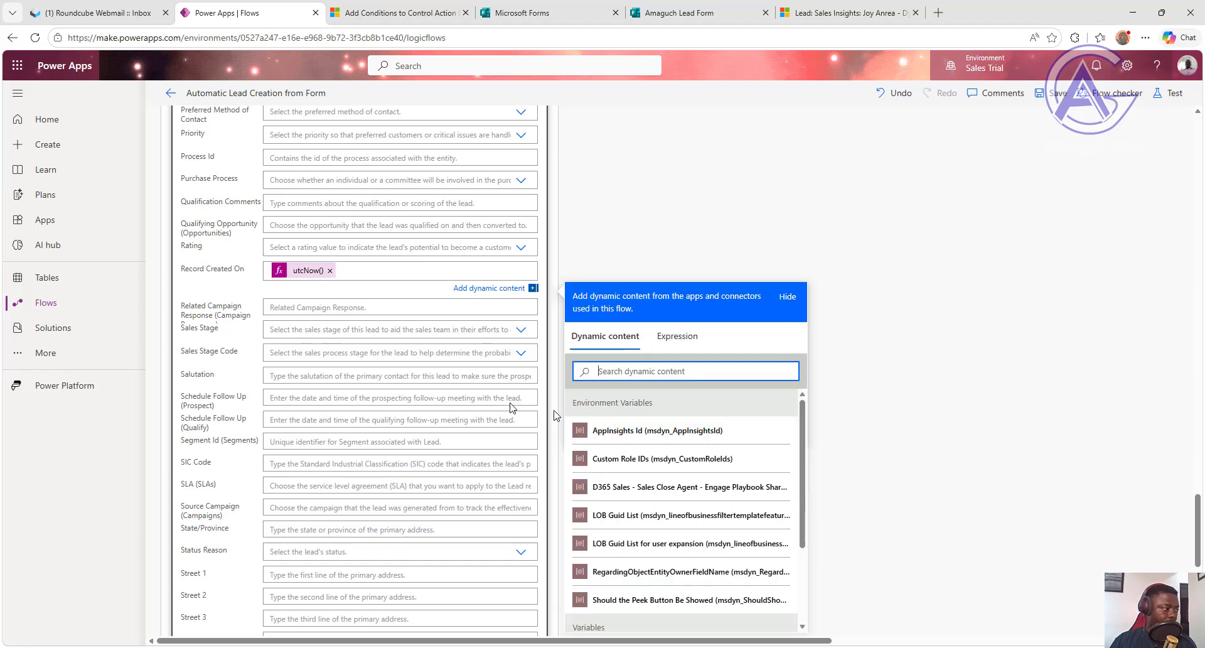
left_click(334, 270)
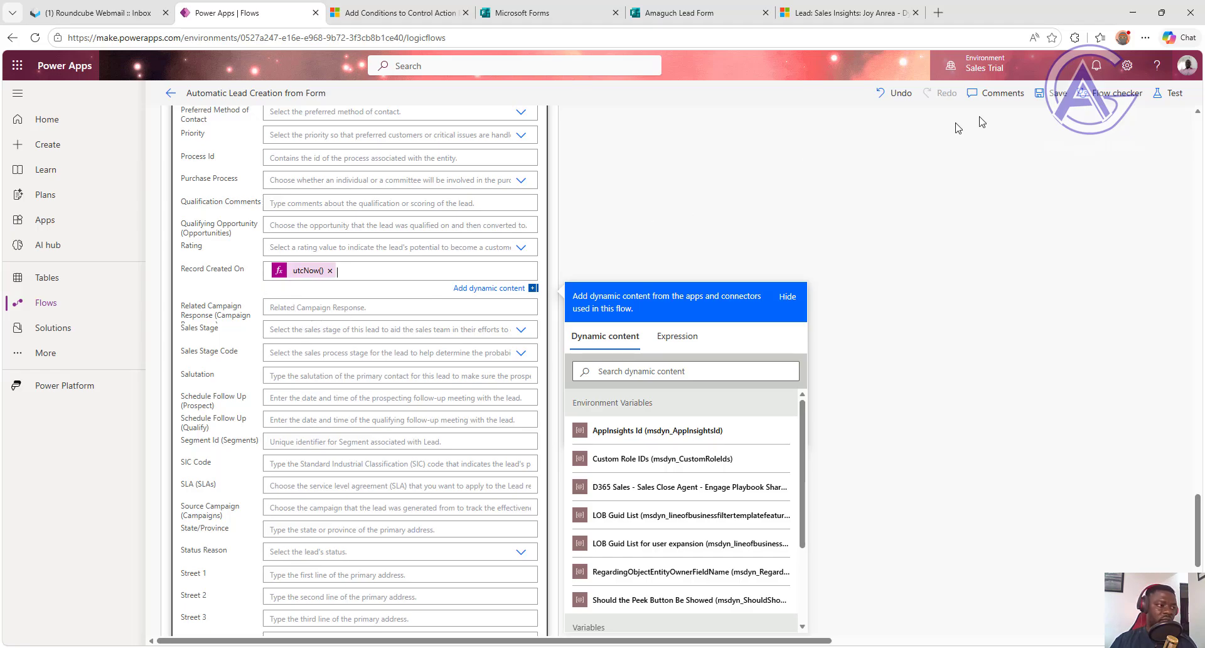
left_click(1049, 94)
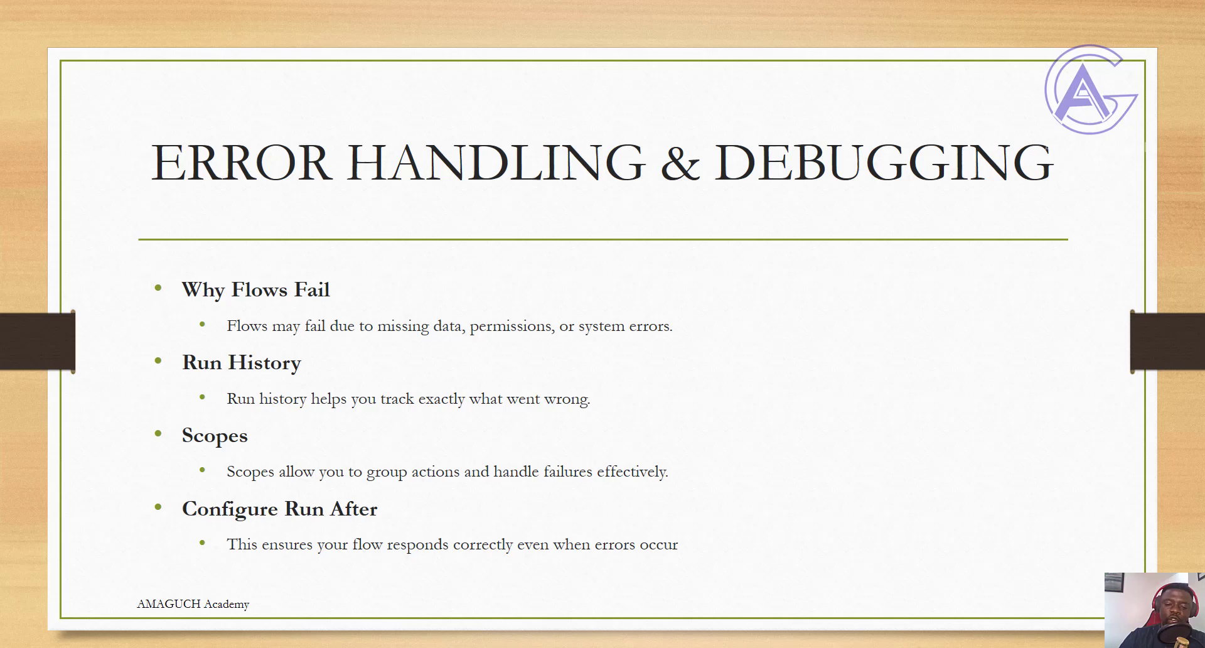
Step: Return to the flow list, open the May 12, 09:48 AM run of Automatic Lead Creation from Form, and inspect its trigger details
key("alt+Tab")
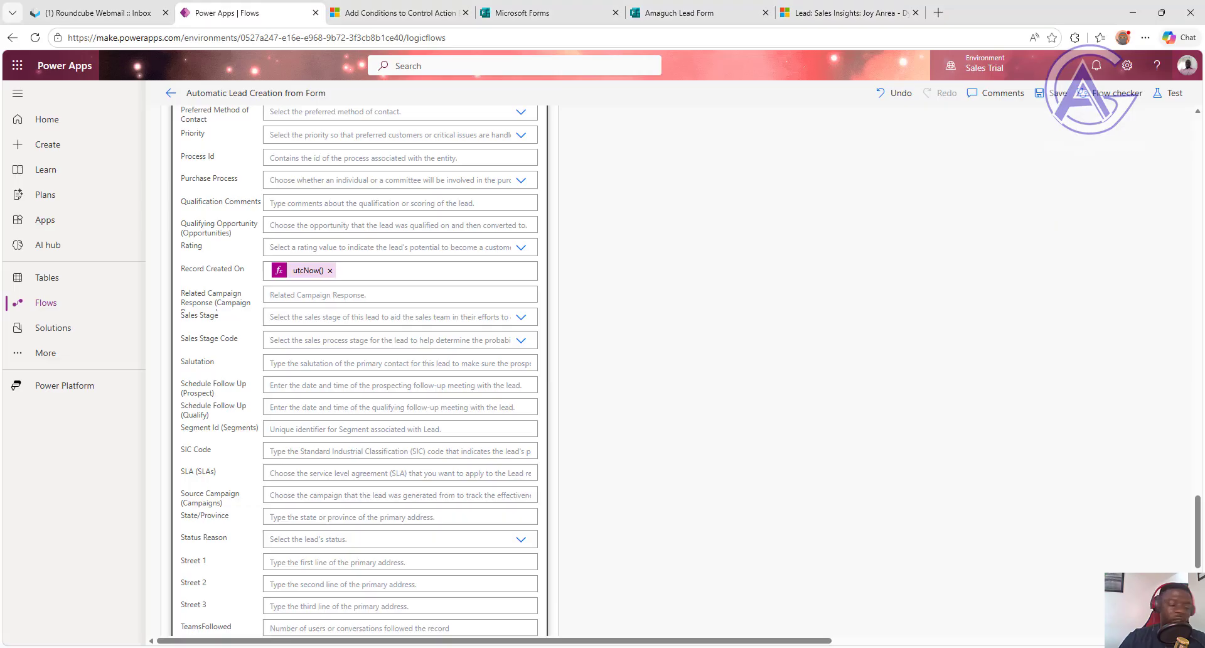
left_click(172, 92)
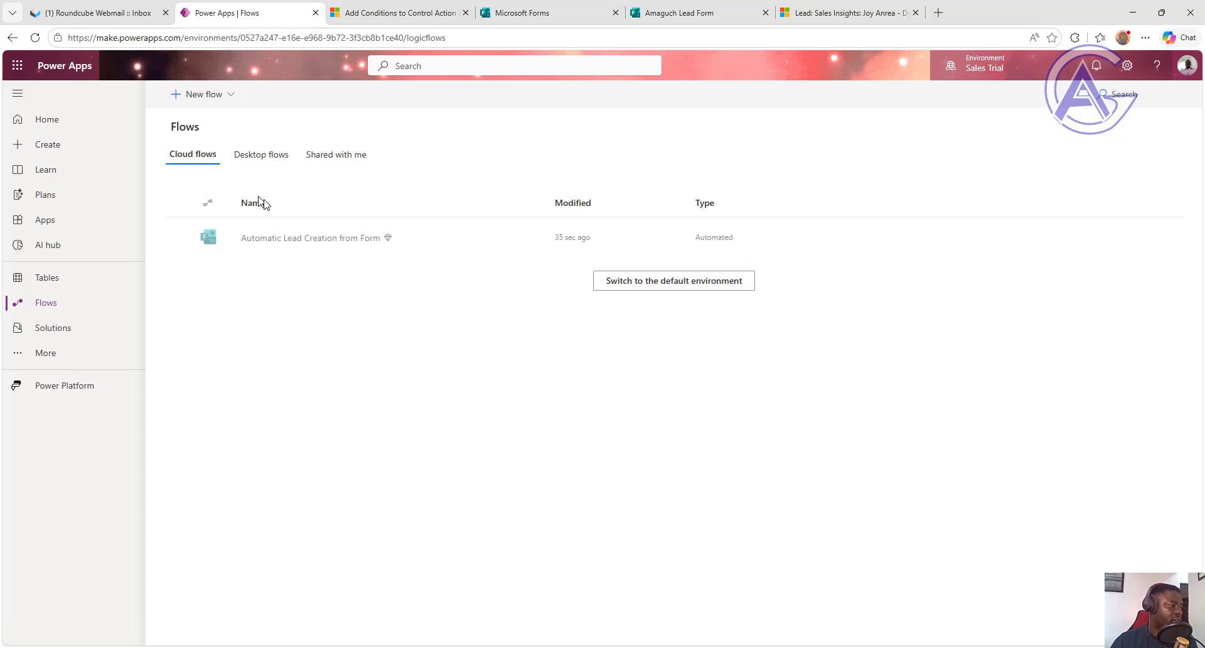
left_click(270, 242)
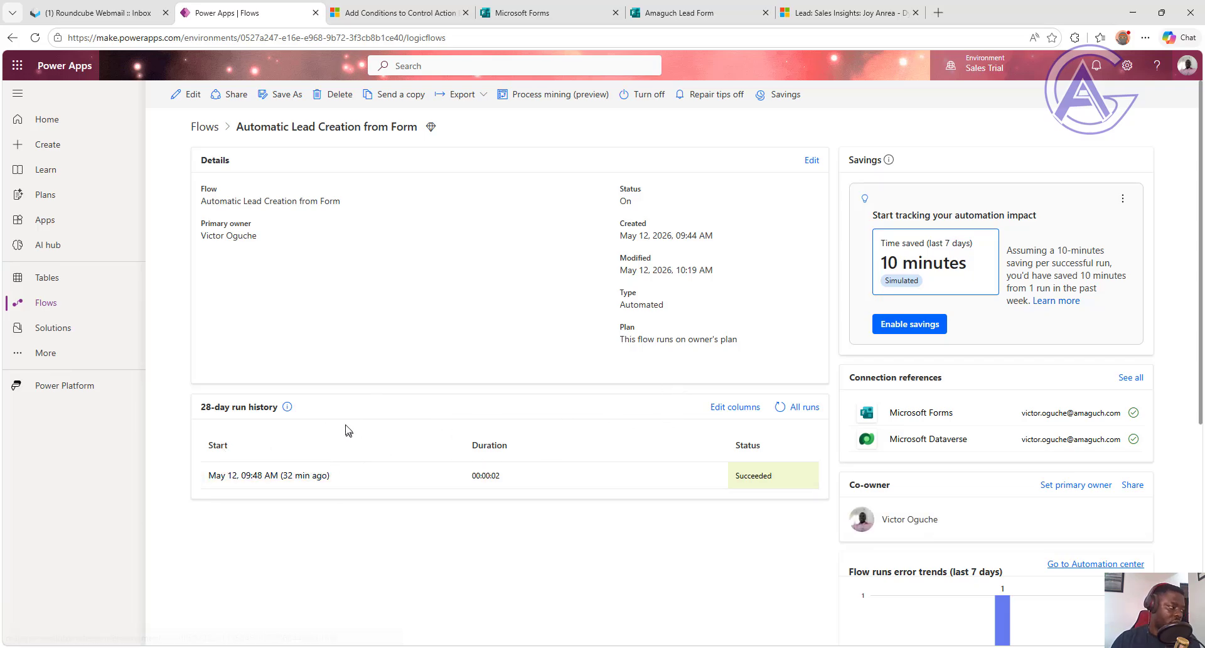
left_click(276, 477)
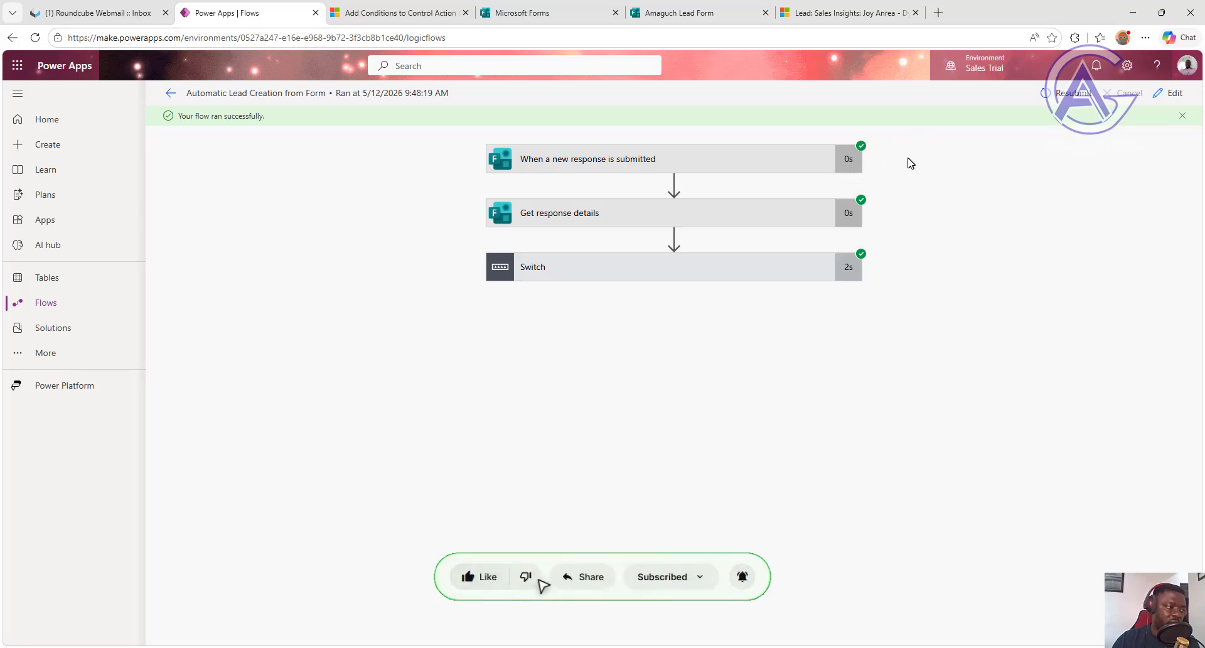
left_click(767, 168)
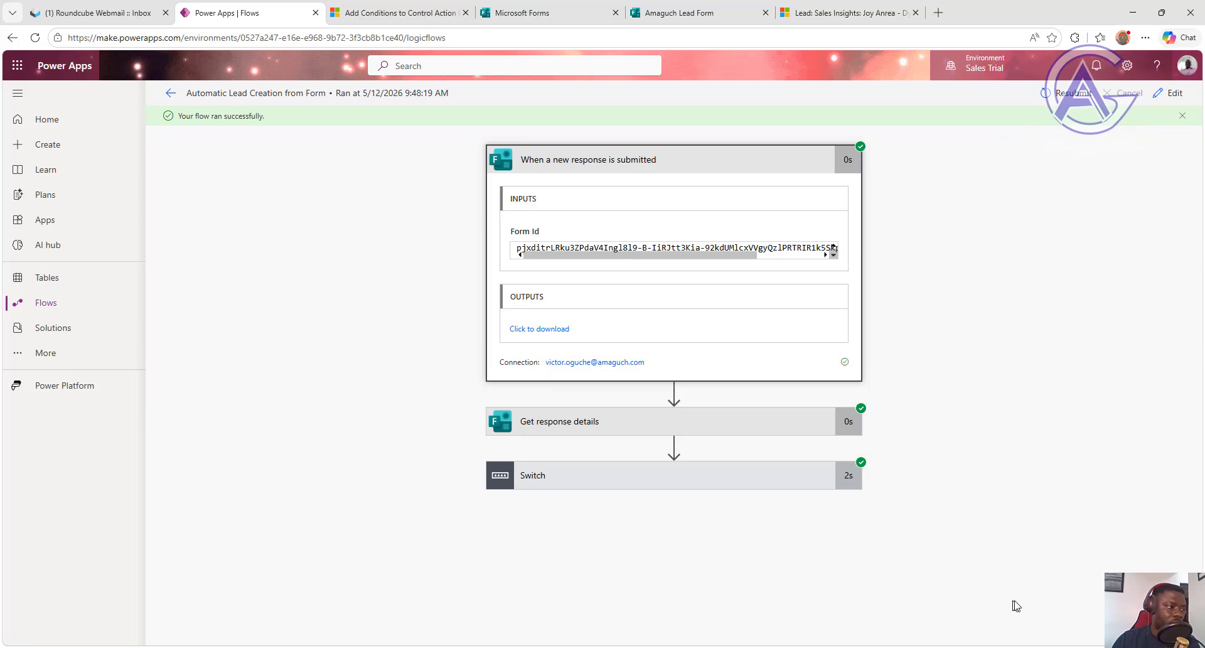
Step: Check the cloud flows in the ContactCenter Trial environment, and switch to the CustomerService Trial environment
left_click(979, 68)
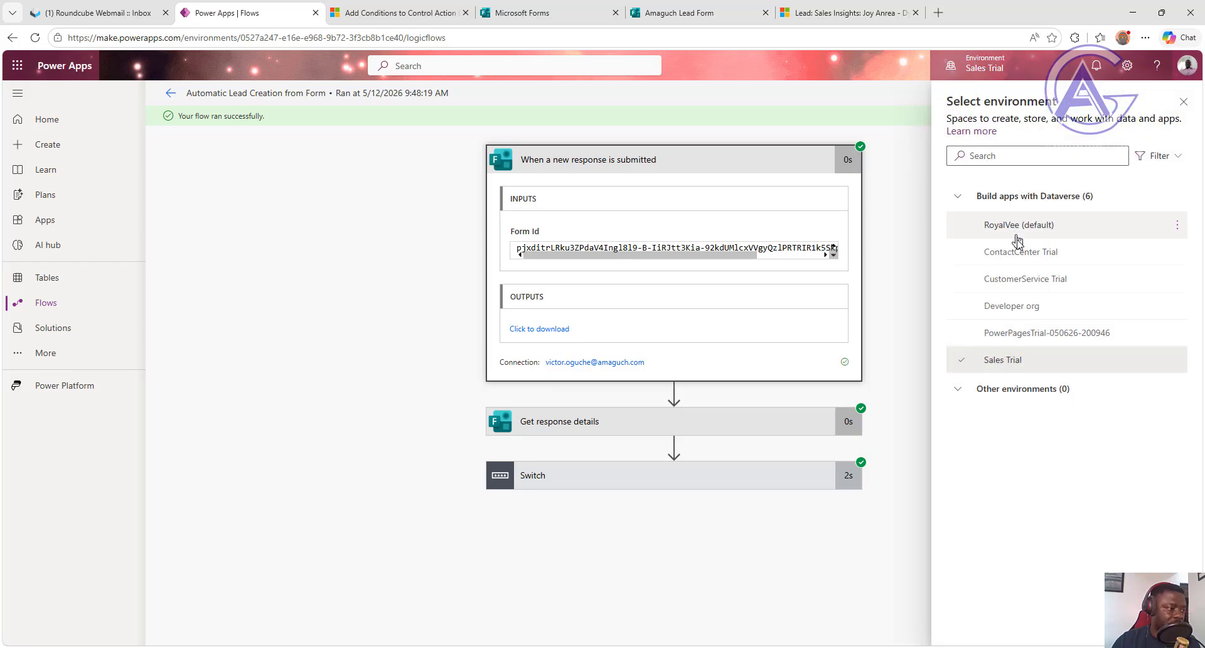
left_click(1022, 253)
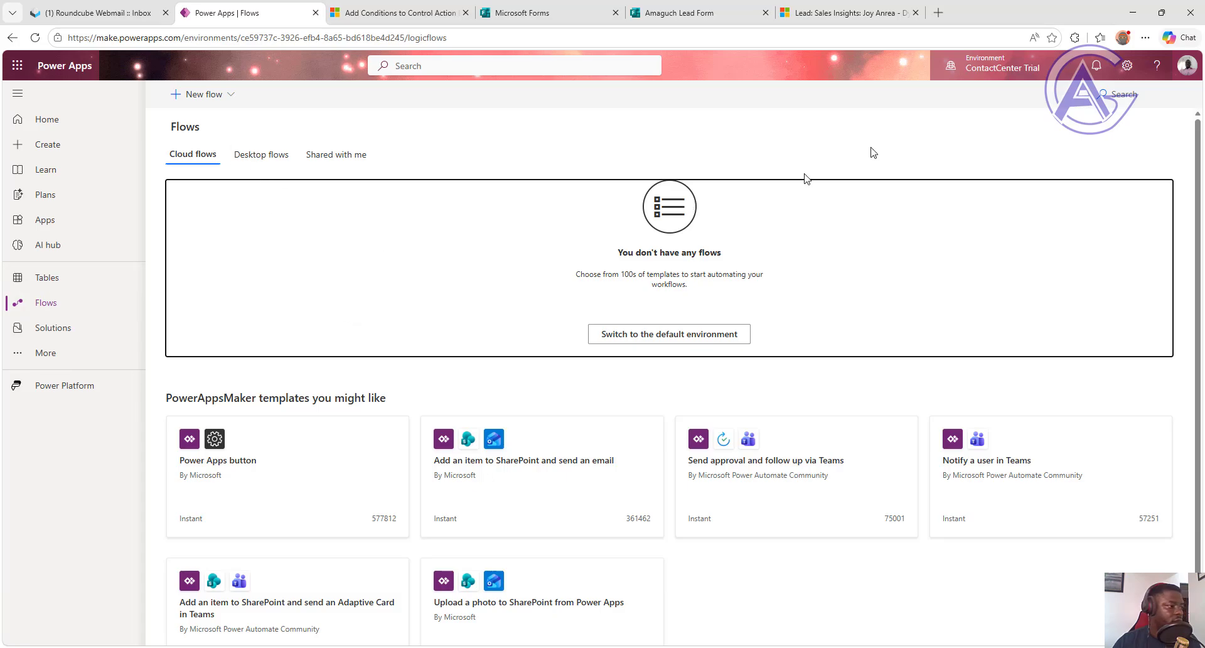
left_click(1005, 68)
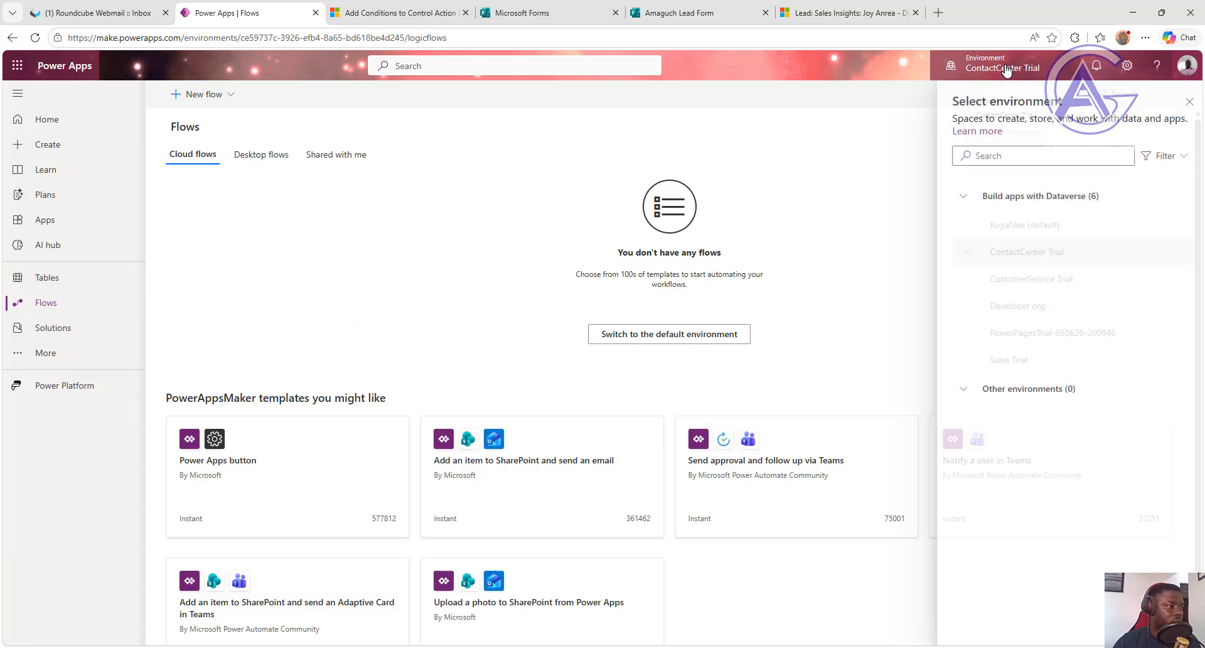
left_click(1040, 284)
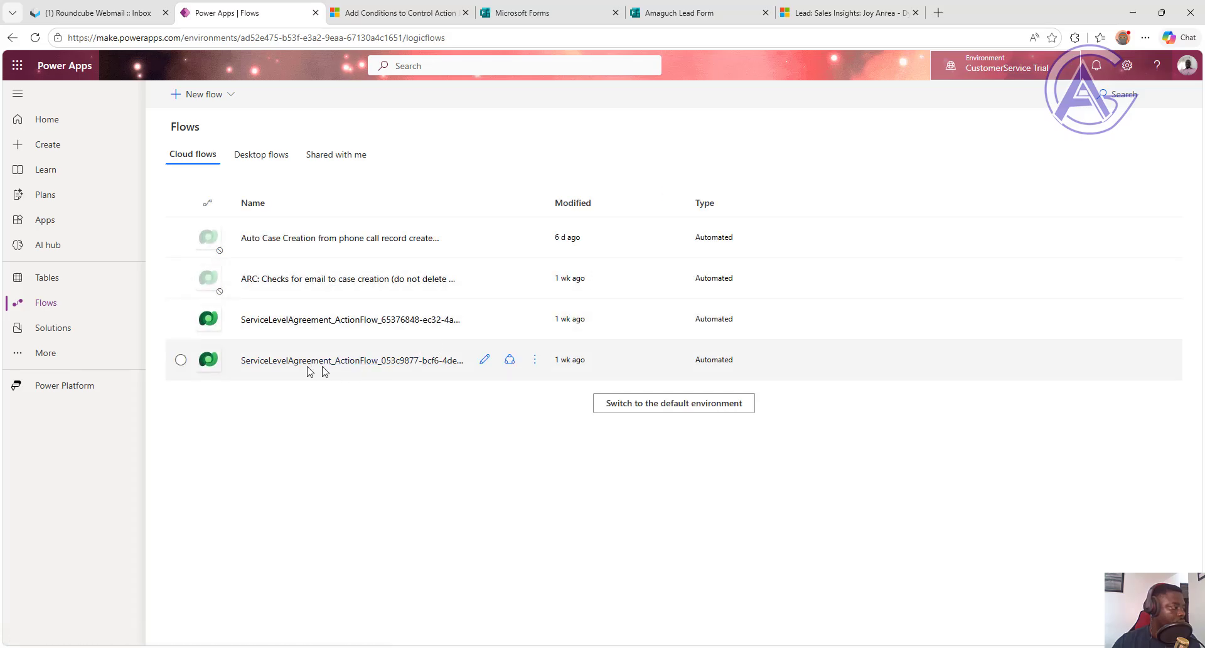
Step: Check the run history of the Auto Case Creation and ARC email-to-case flows, returning to the flow list after each
left_click(344, 238)
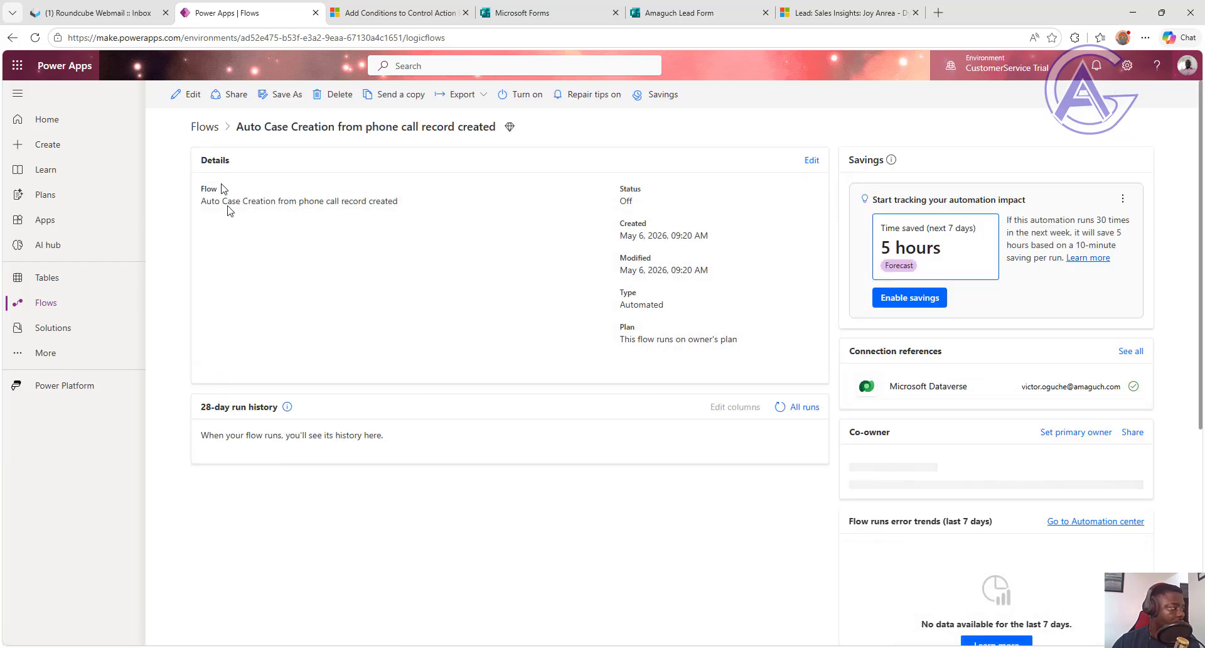
left_click(209, 133)
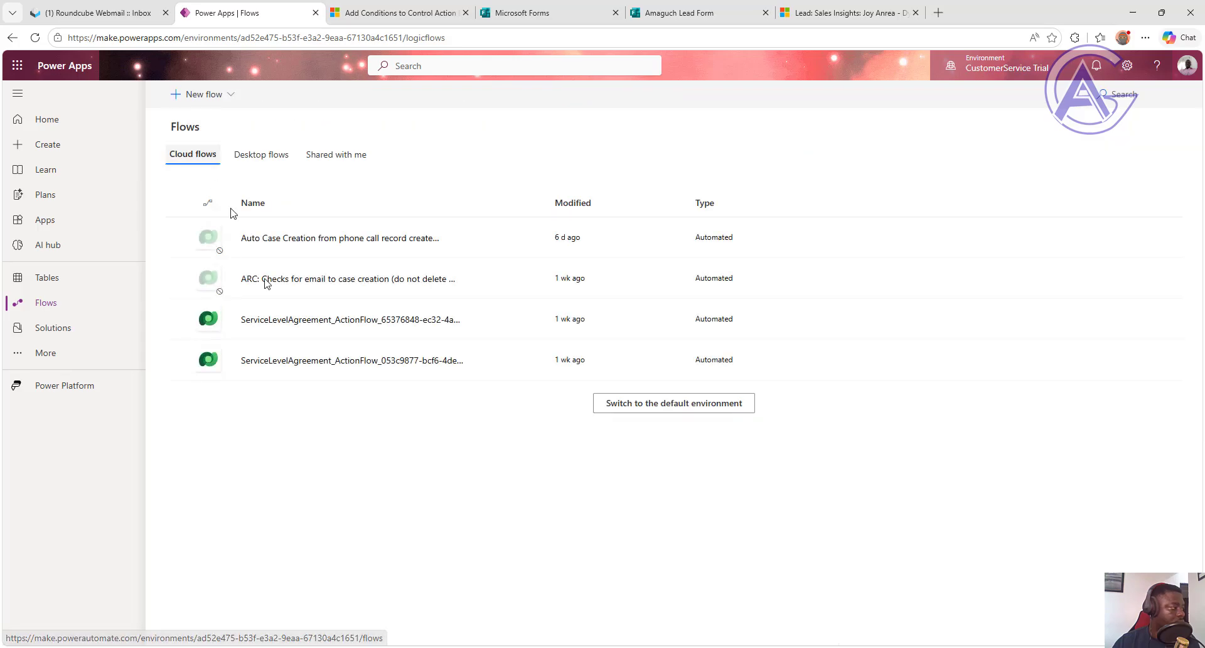
left_click(312, 285)
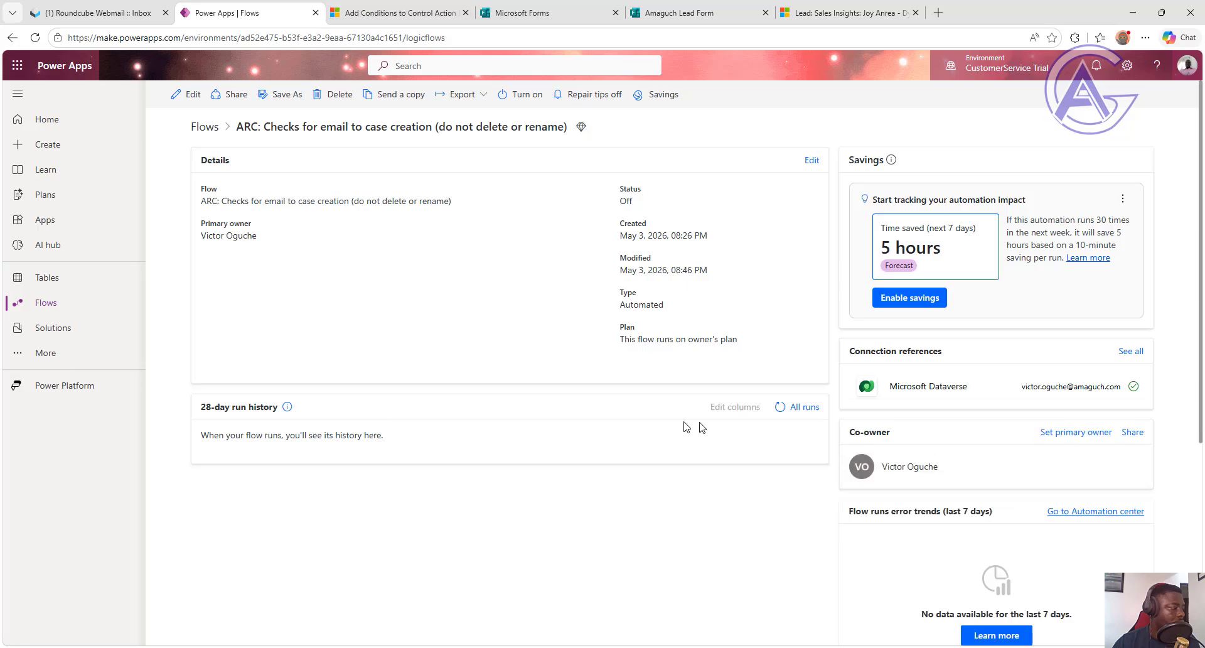
left_click(199, 127)
Step: Examine the 28-day run history of both ServiceLevelAgreement_ActionFlow flows
left_click(325, 321)
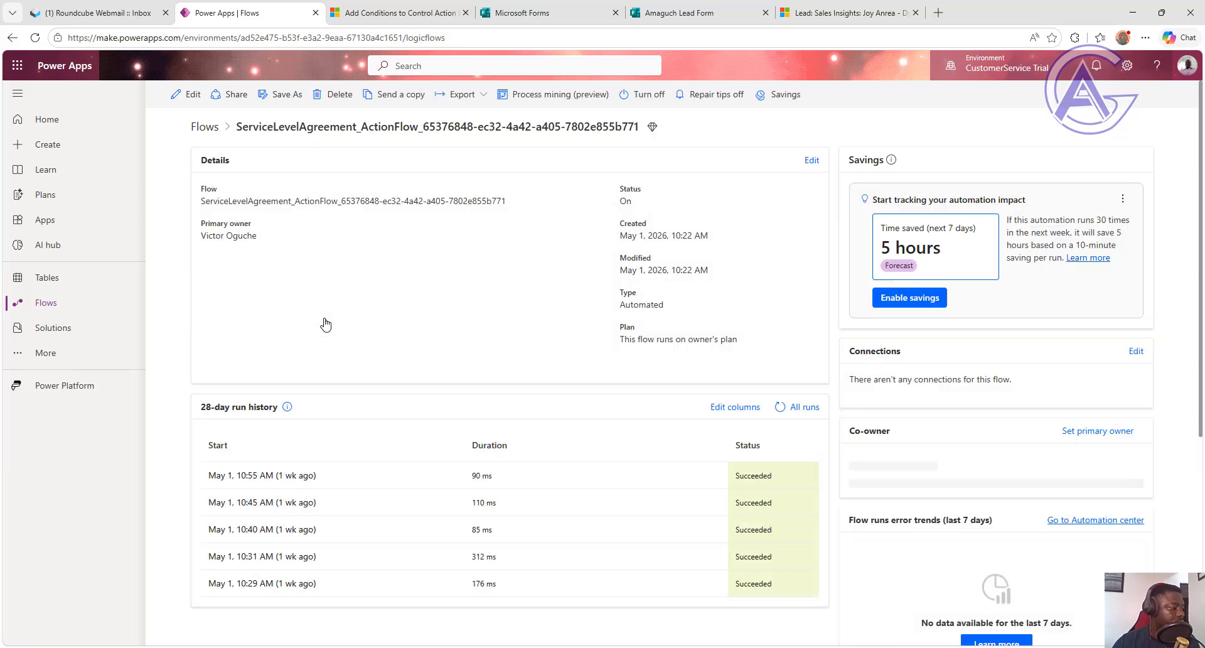
scroll(584, 452, "down", 3)
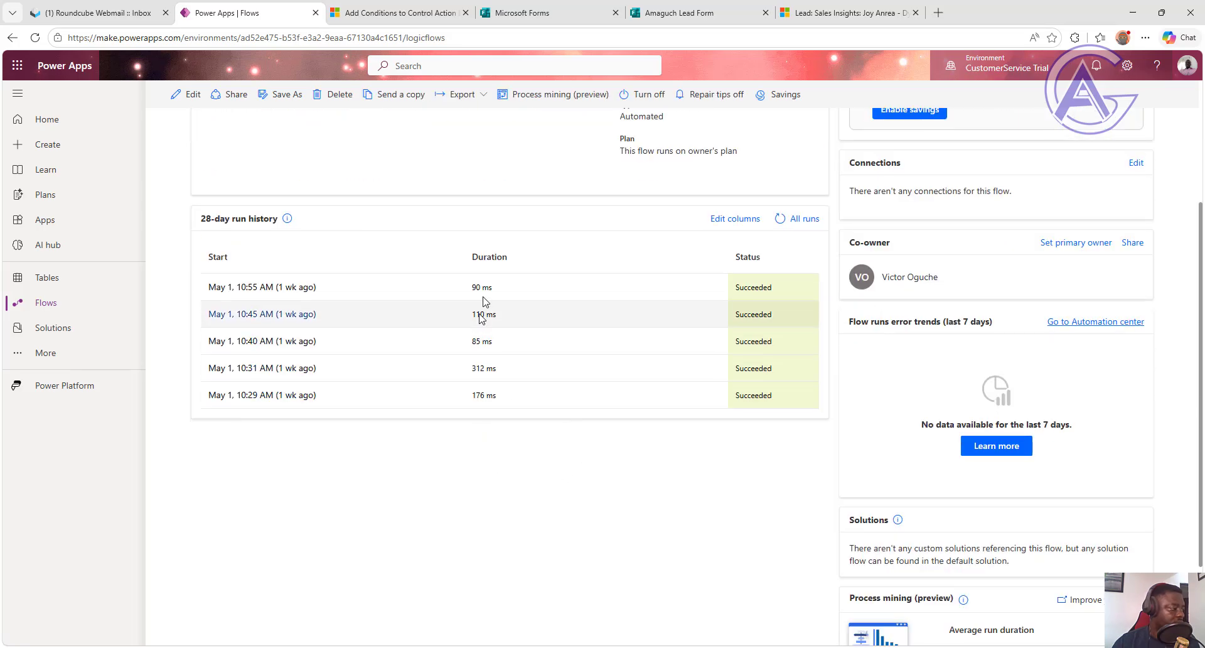
scroll(597, 403, "up", 3)
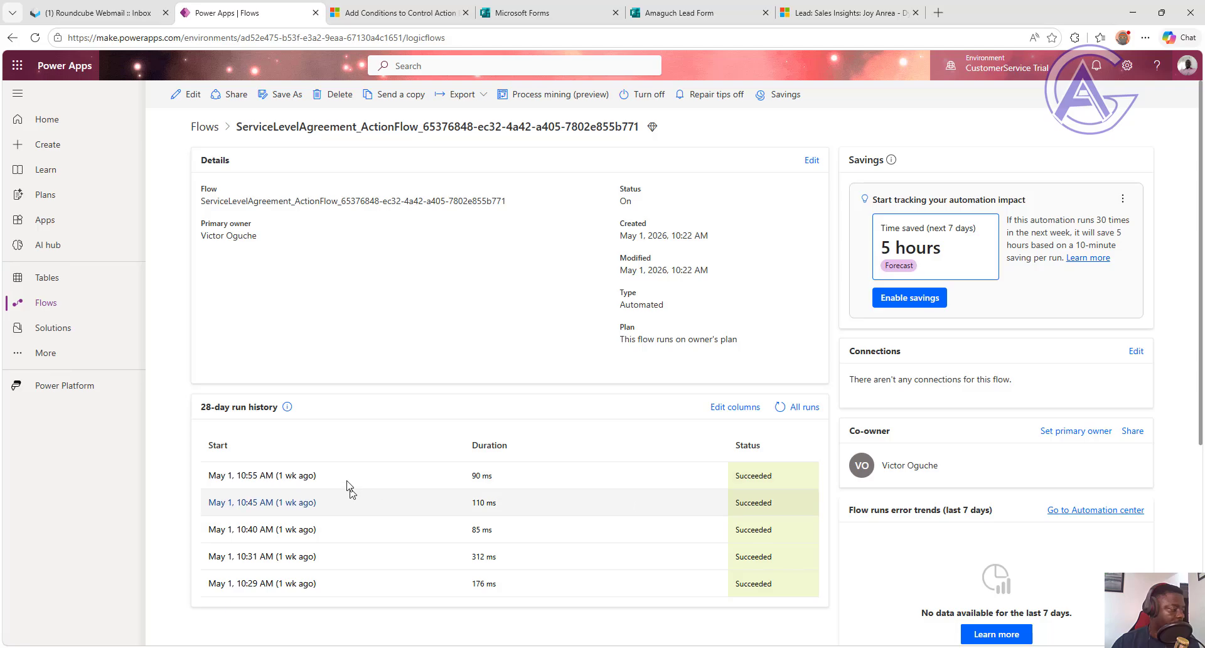
left_click(201, 129)
left_click(350, 367)
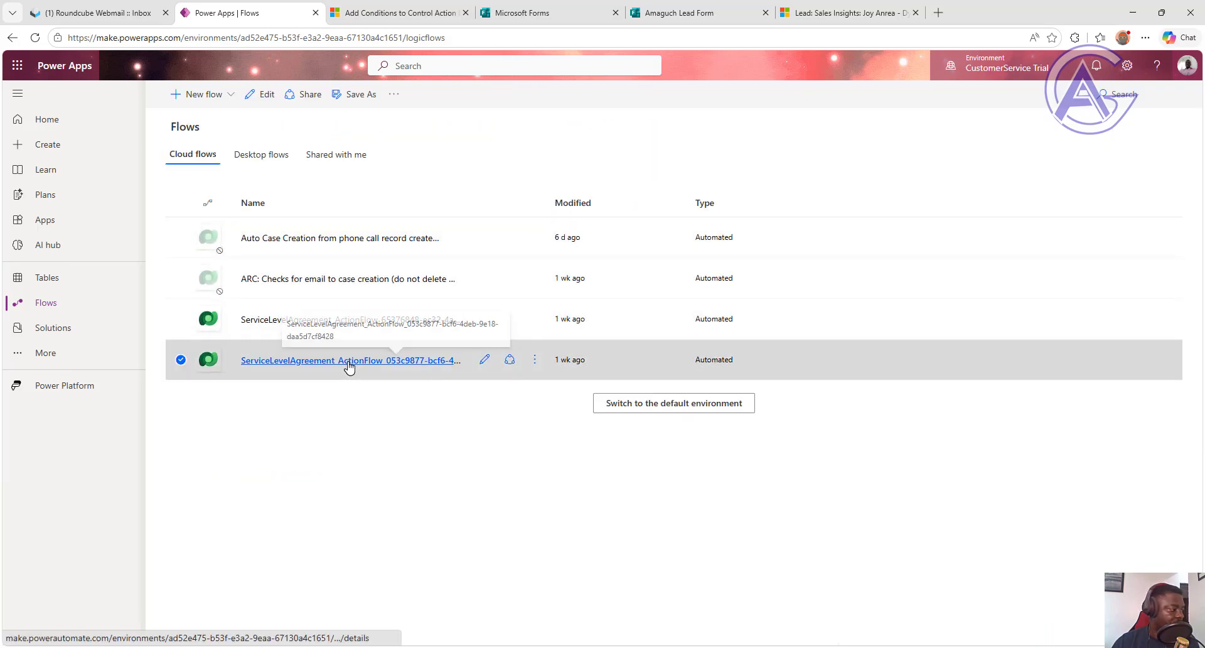
left_click(349, 361)
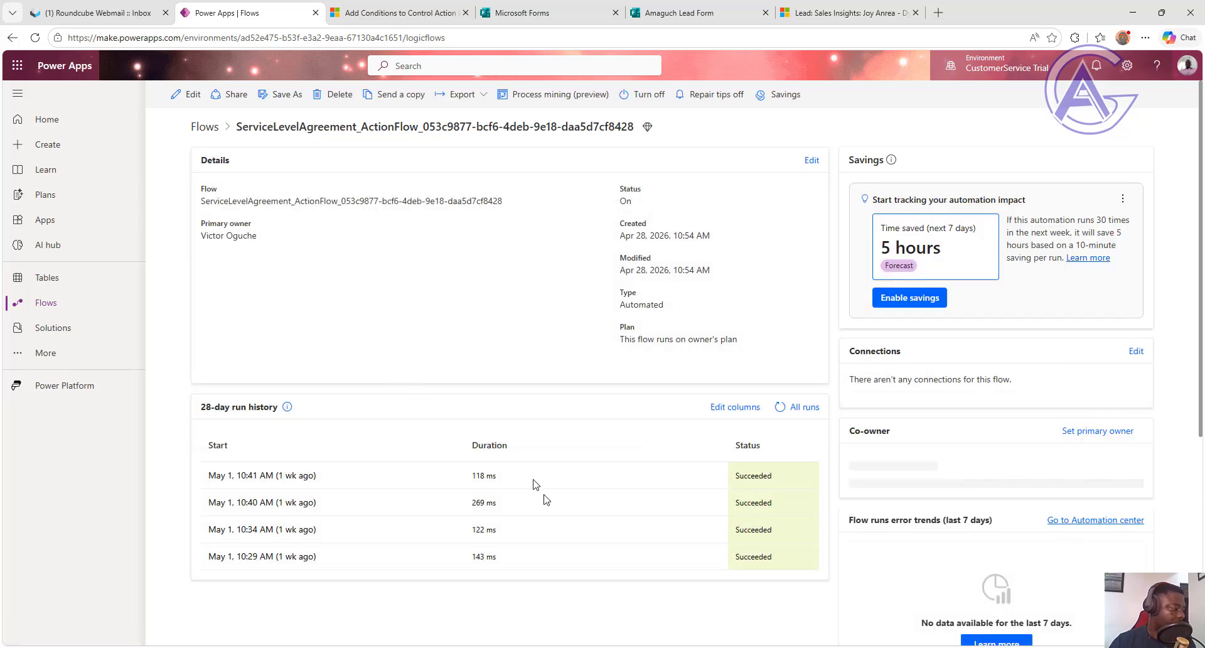
scroll(546, 499, "down", 2)
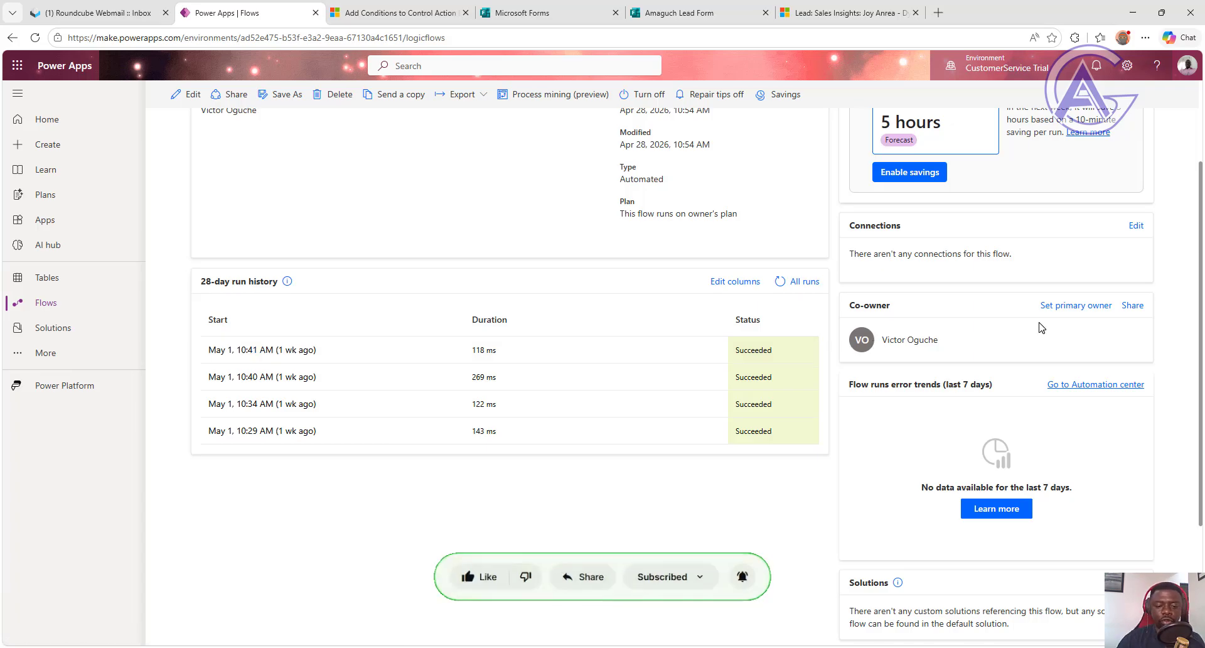
scroll(470, 406, "up", 2)
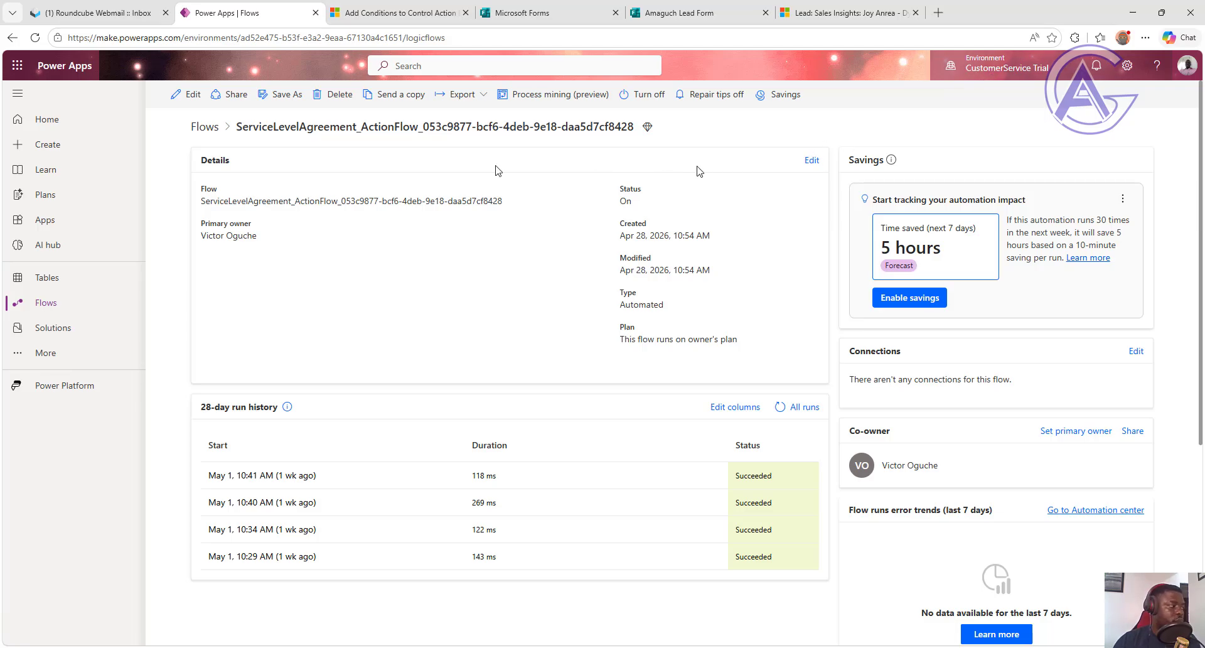
Step: Switch back to the Sales Trial environment and open the Automatic Lead Creation from Form flow for editing
left_click(1012, 76)
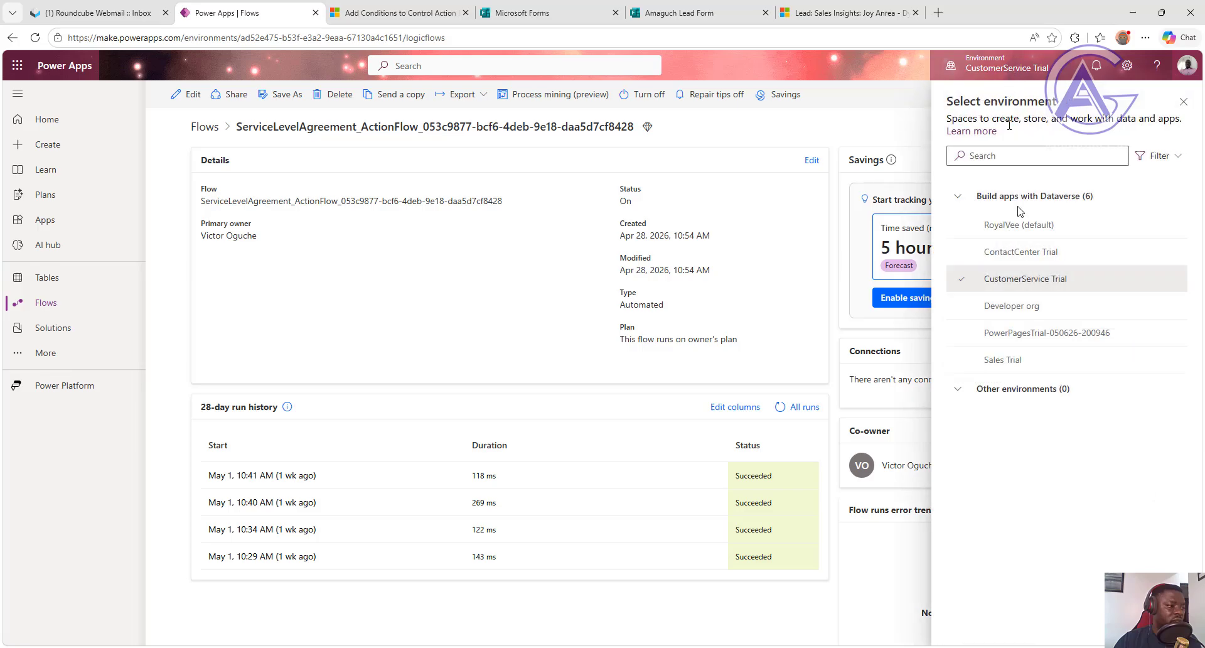
left_click(1025, 370)
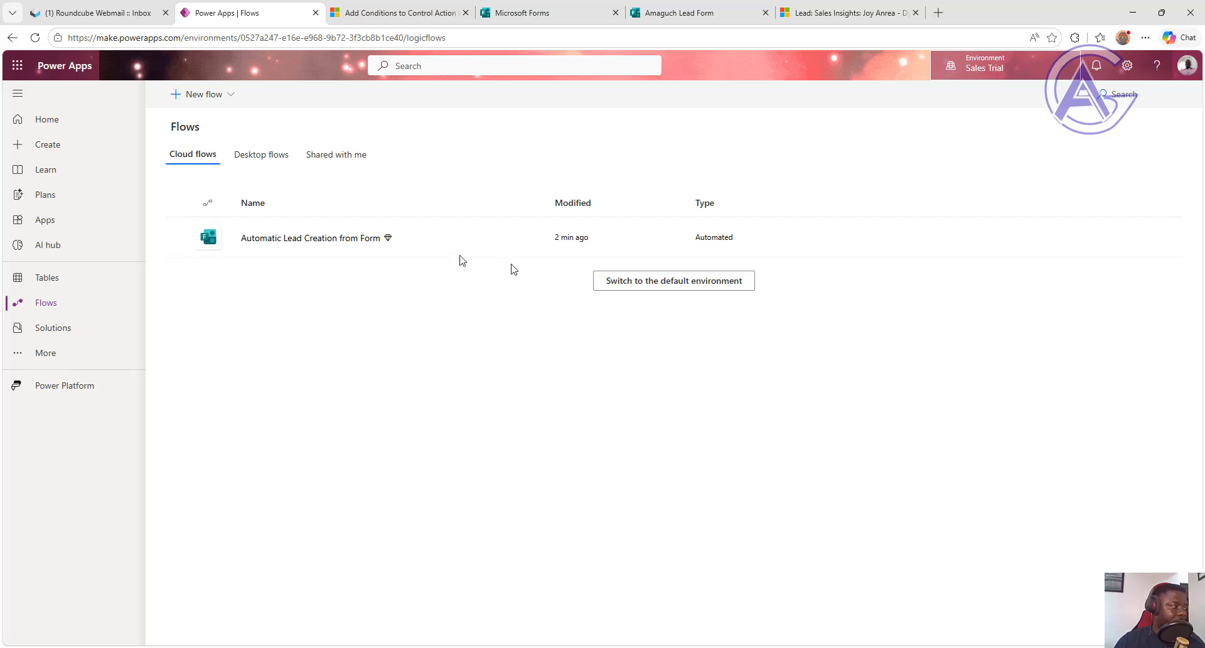
left_click(333, 238)
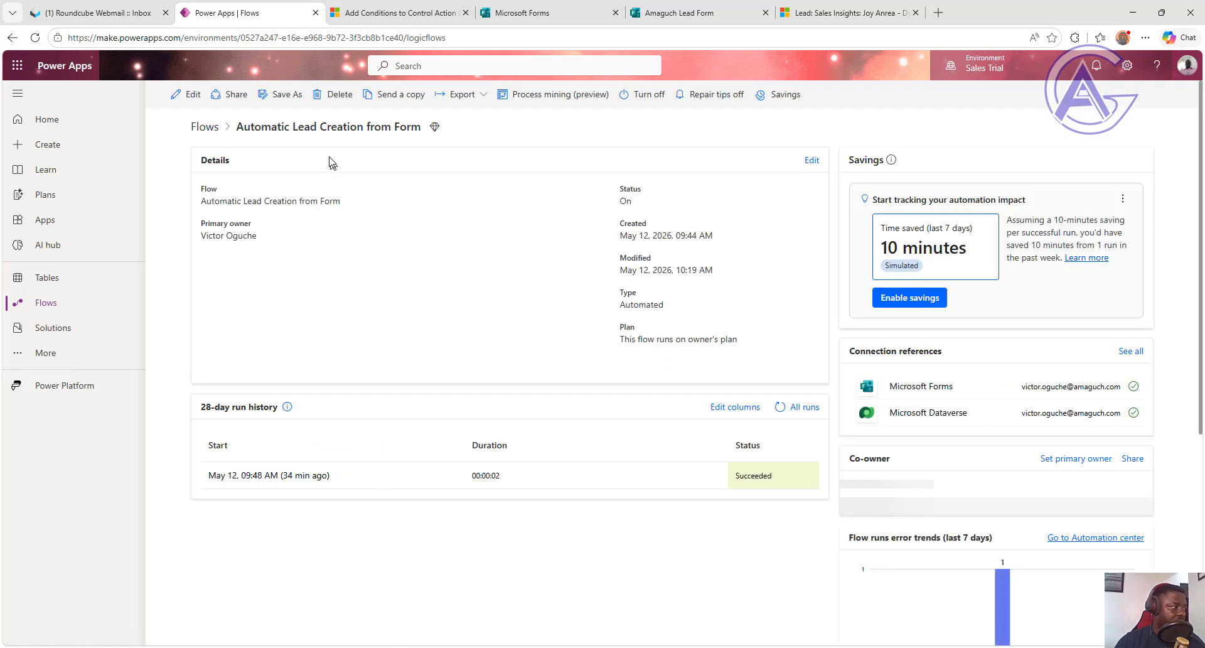
left_click(188, 95)
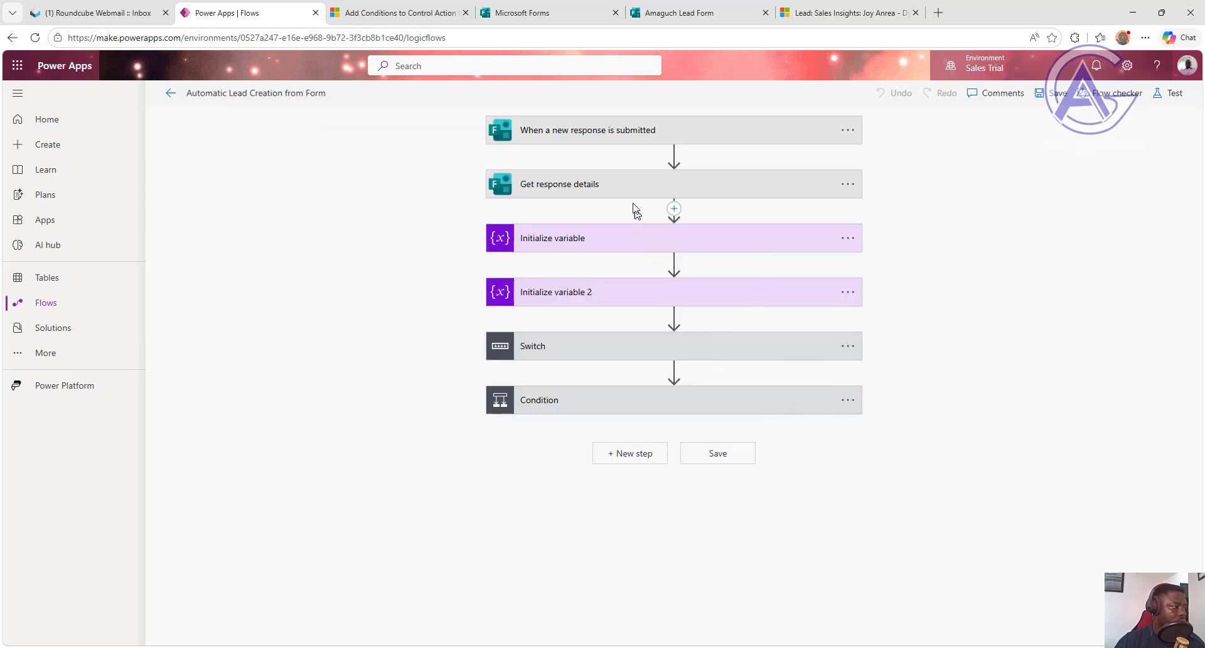
Step: Open the settings of Get response details and examine its security, timeout and retry policy options
left_click(848, 186)
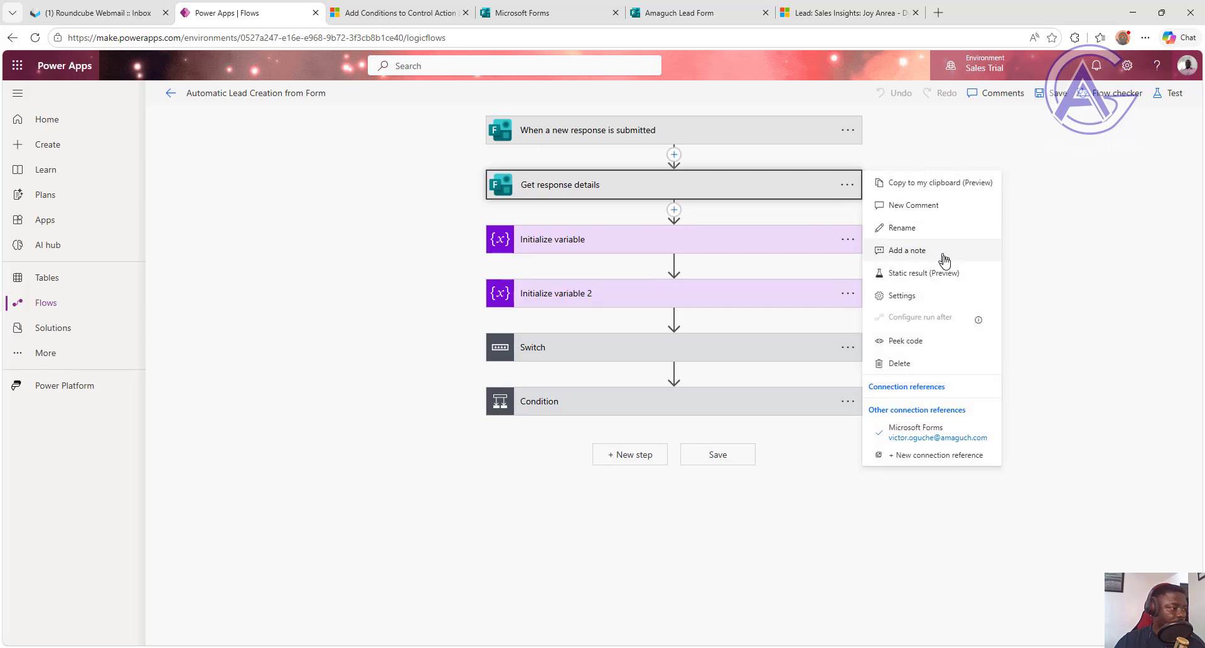
left_click(926, 297)
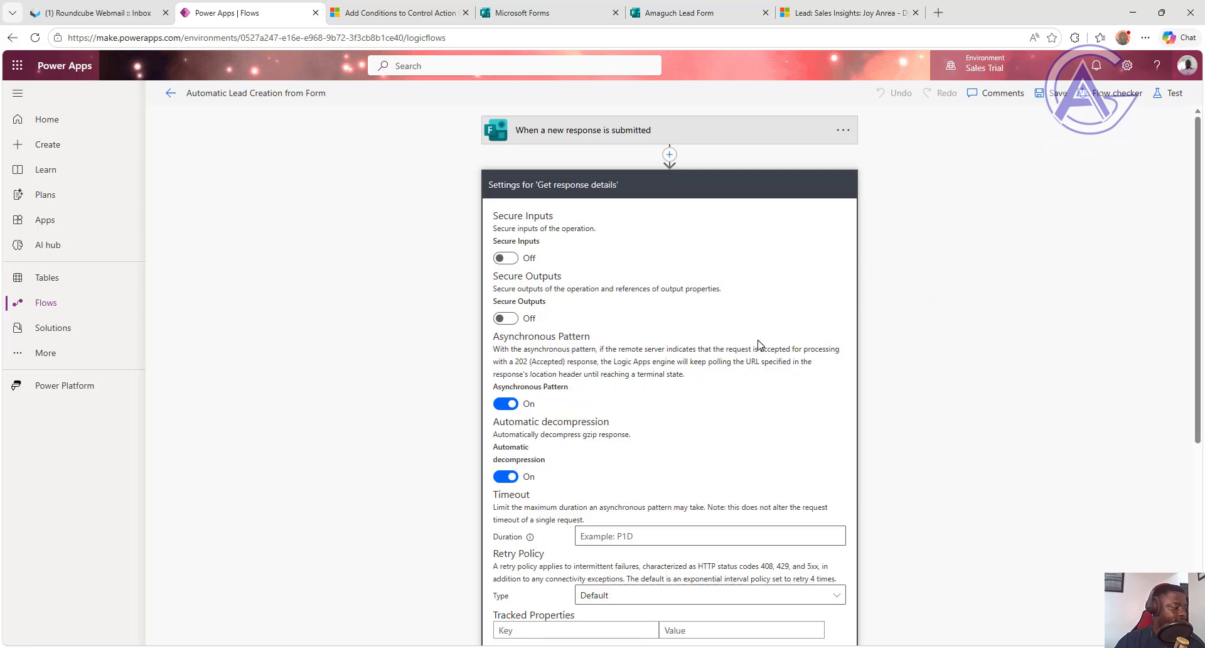
scroll(760, 344, "down", 3)
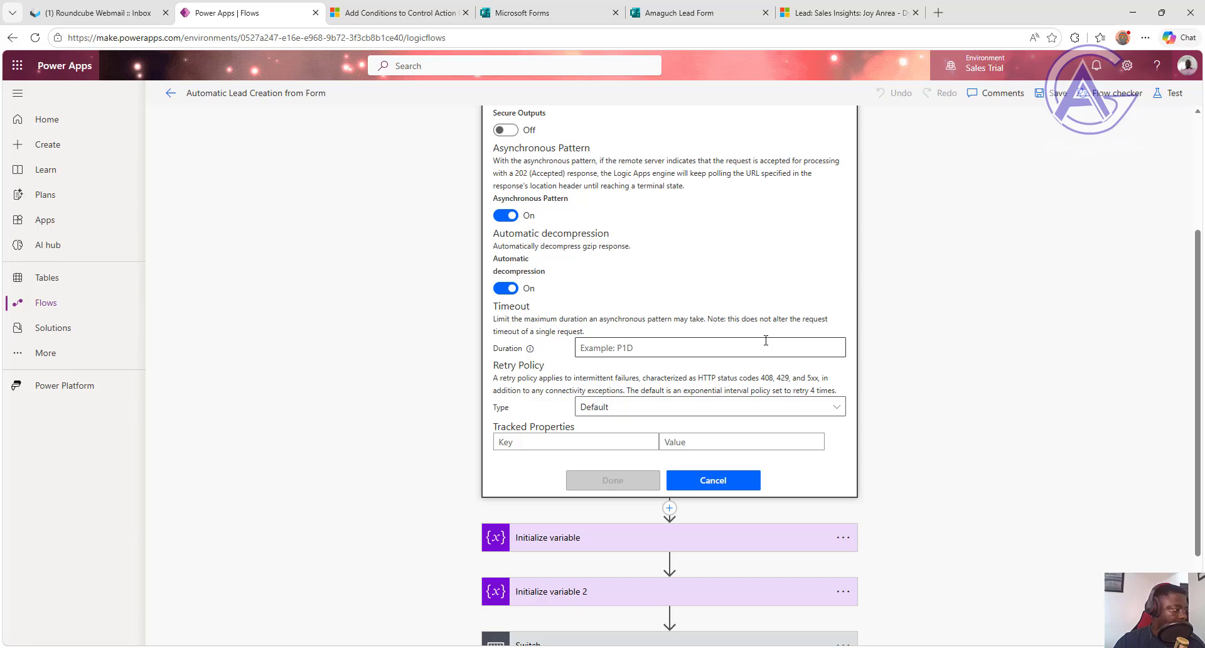
scroll(765, 340, "up", 3)
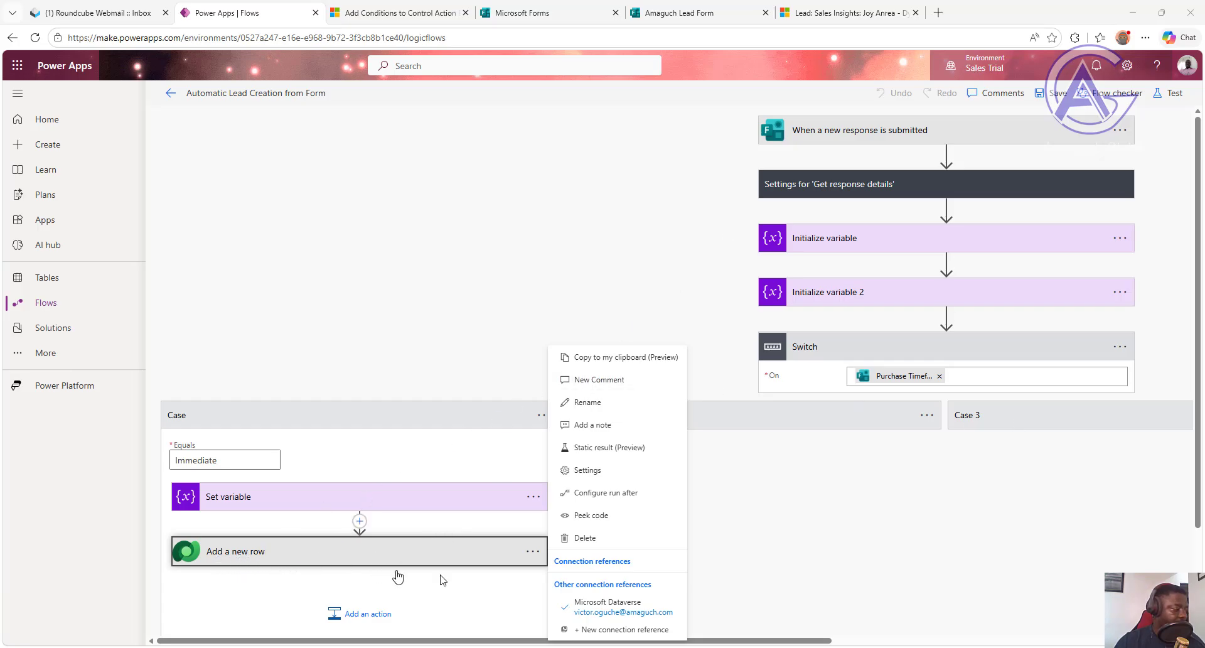
Step: Open Configure run after for Add a new row in the Immediate case and examine its run conditions
left_click(532, 552)
left_click(532, 552)
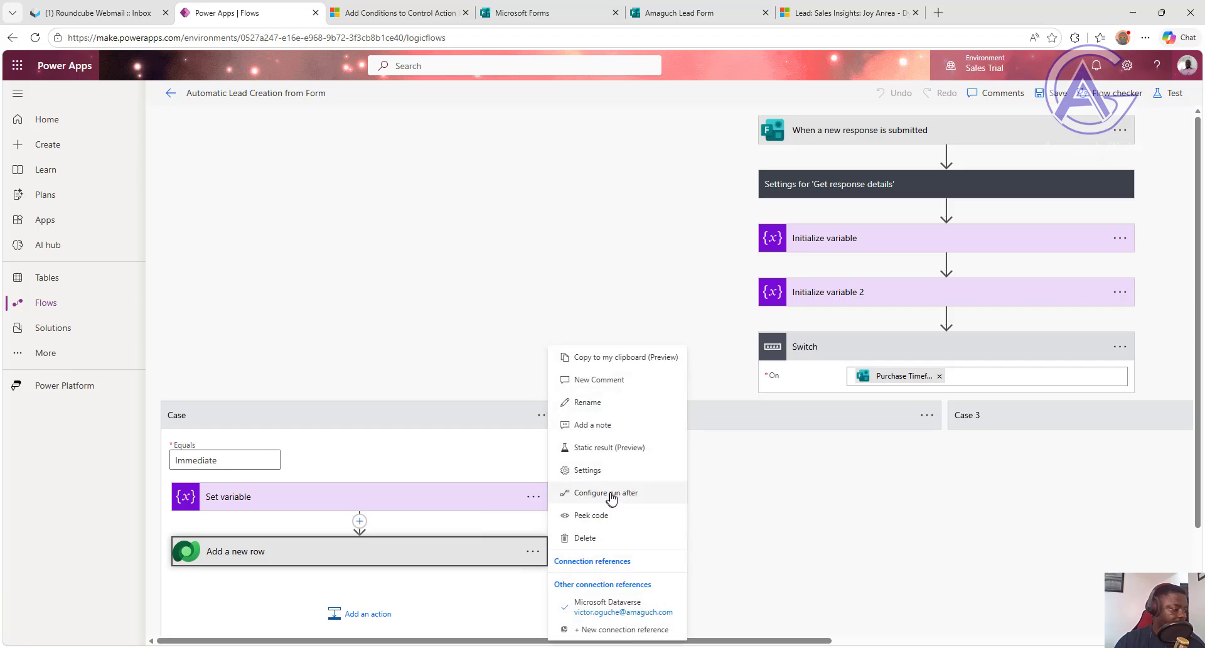
left_click(611, 494)
scroll(519, 530, "down", 4)
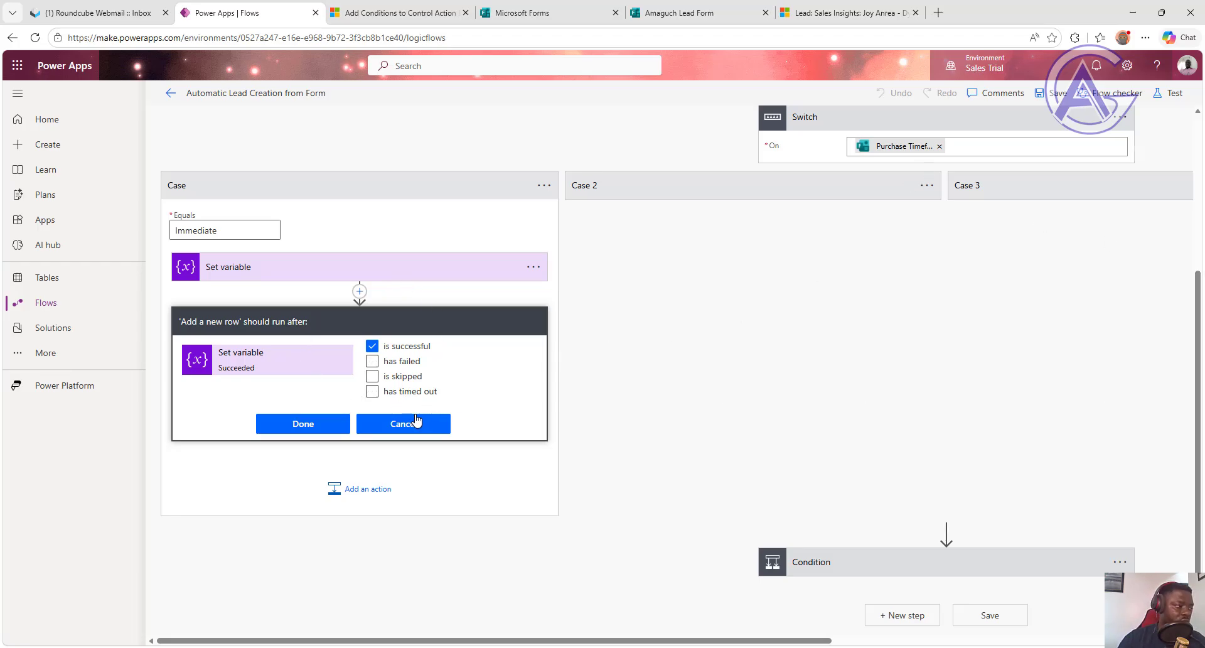
scroll(433, 408, "up", 2)
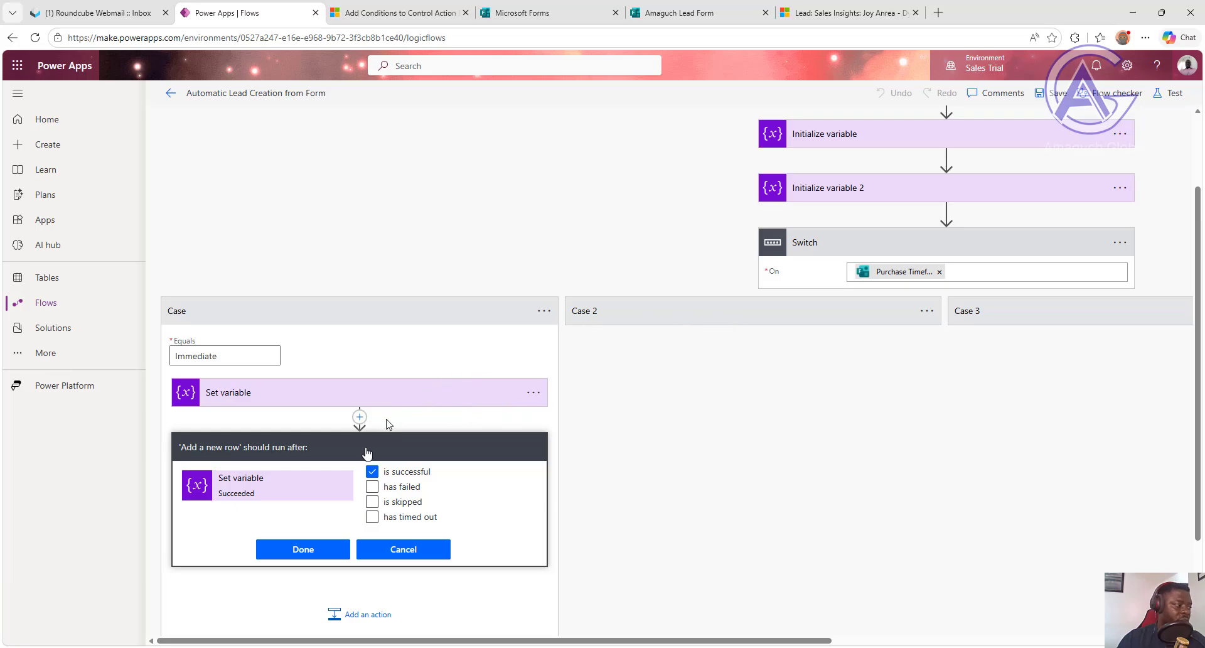